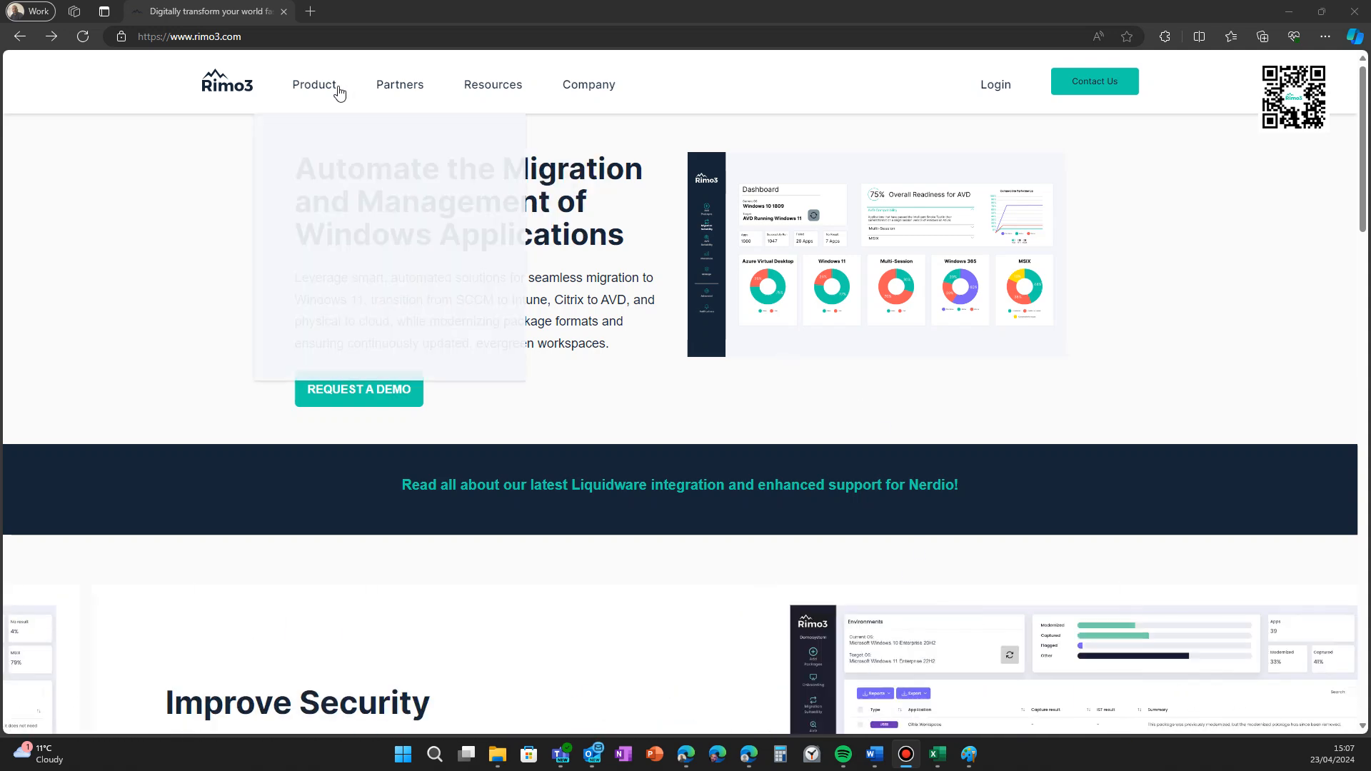
# Open Rimo3's Feature Releases page and read through the Ganges release notes, including Facilitated UAT and Capture as FlexApp One
pyautogui.moveTo(324, 86)
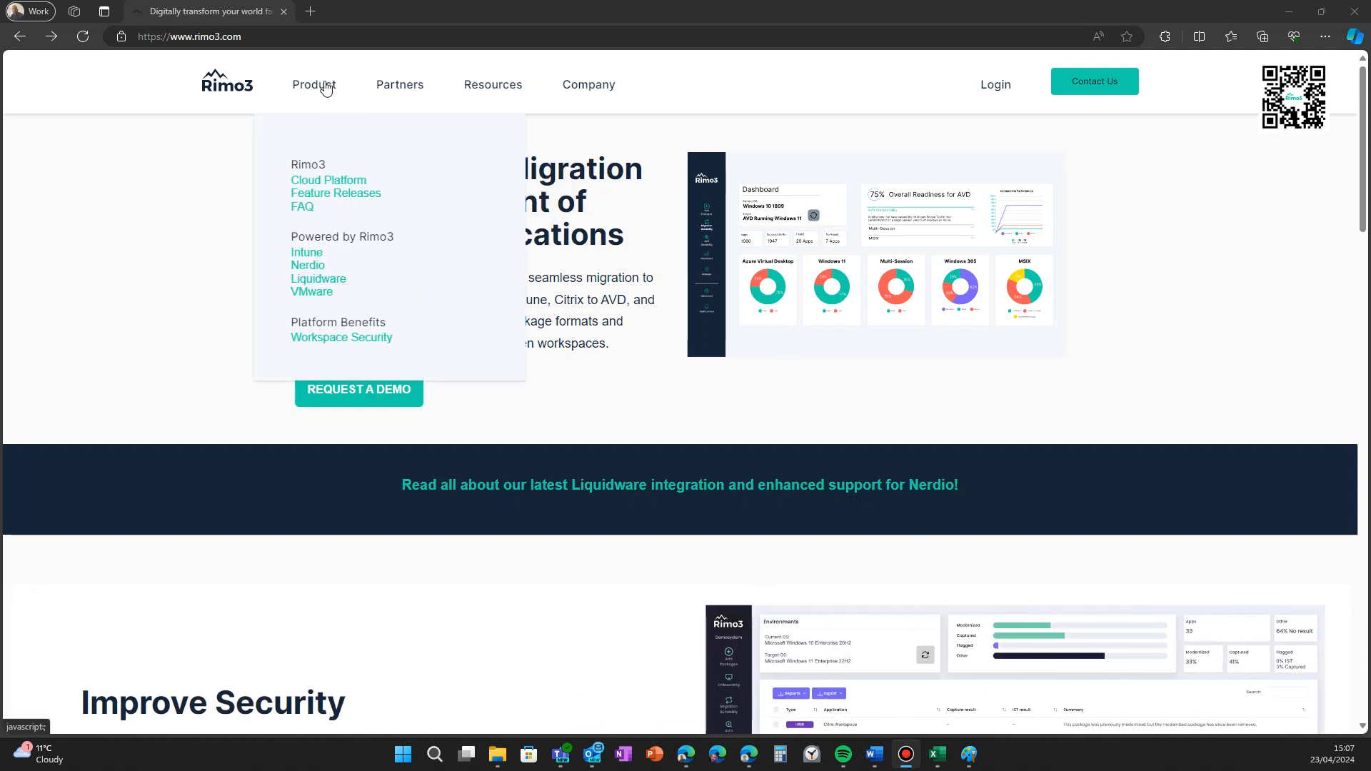
pyautogui.click(346, 193)
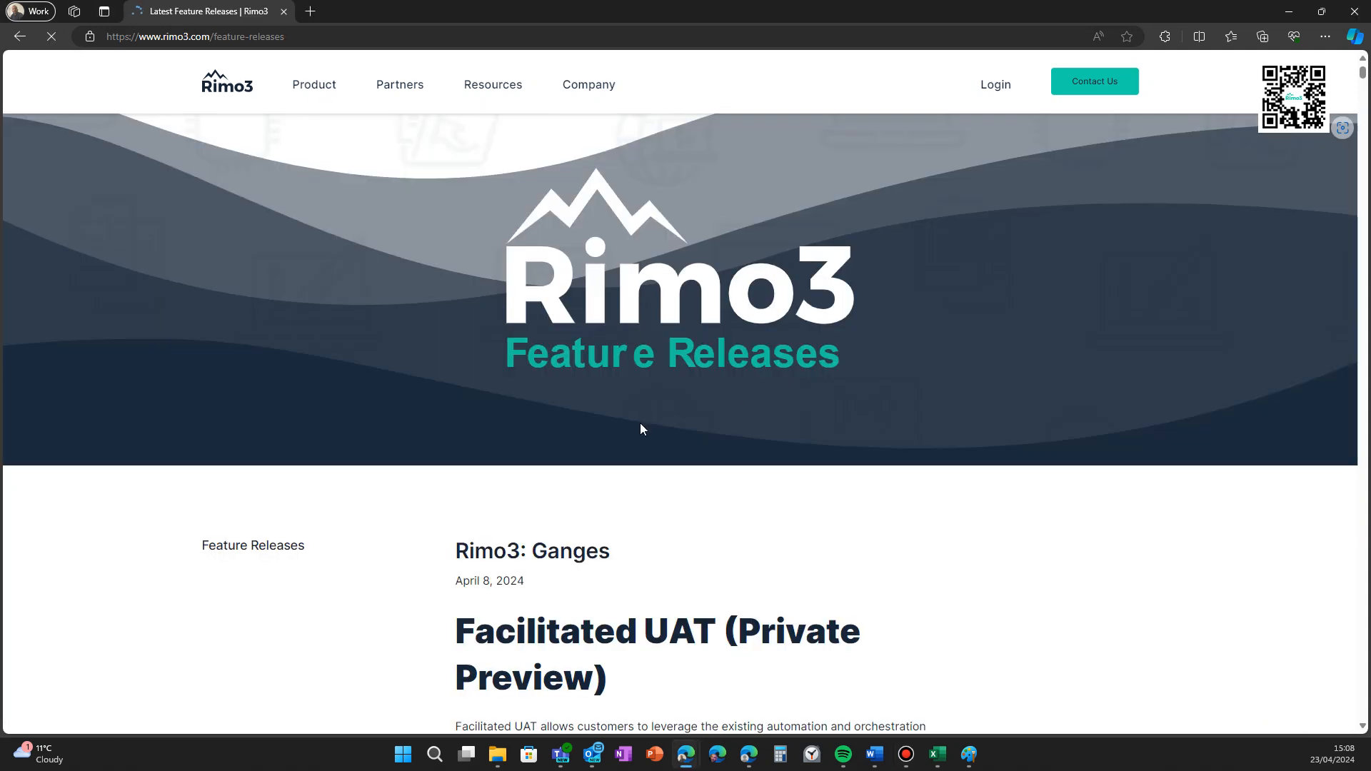
pyautogui.scroll(-5, 641, 428)
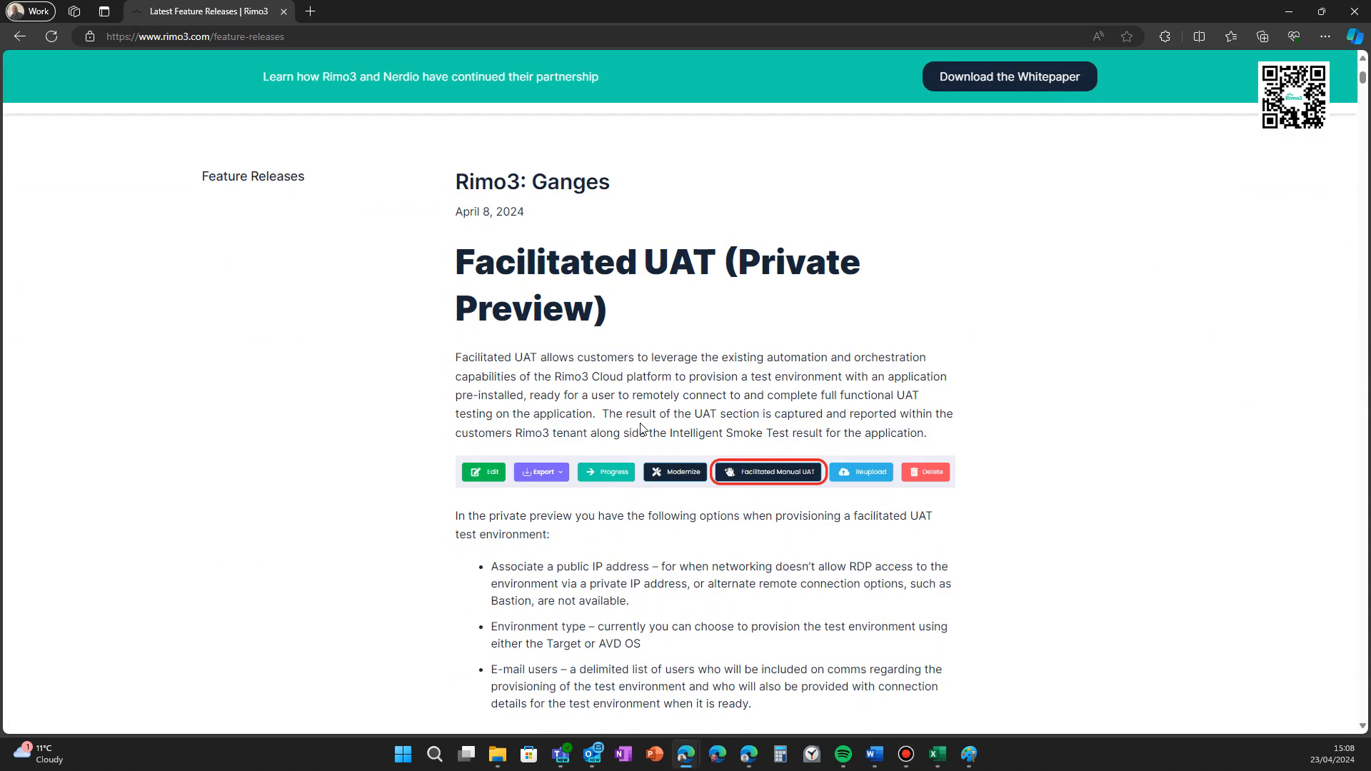
pyautogui.scroll(-2, 620, 362)
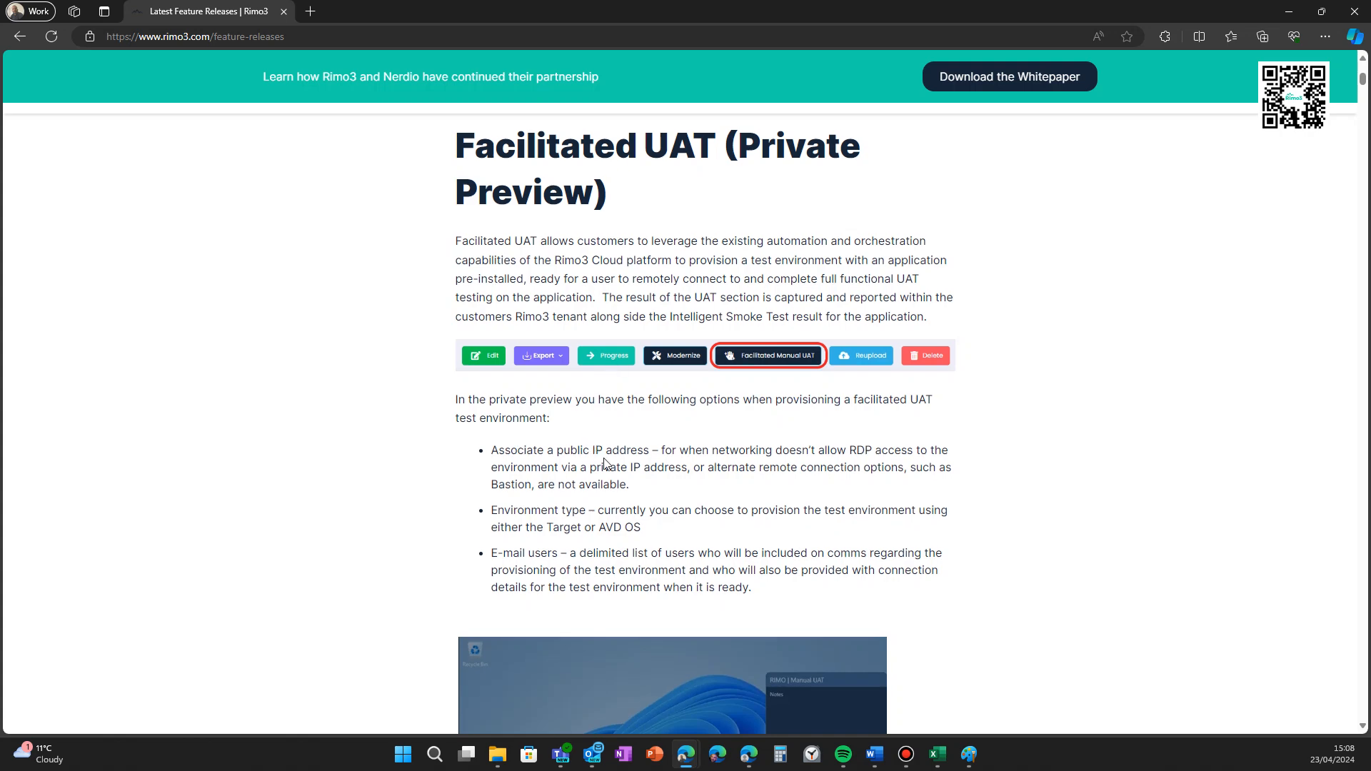
pyautogui.scroll(-15, 605, 464)
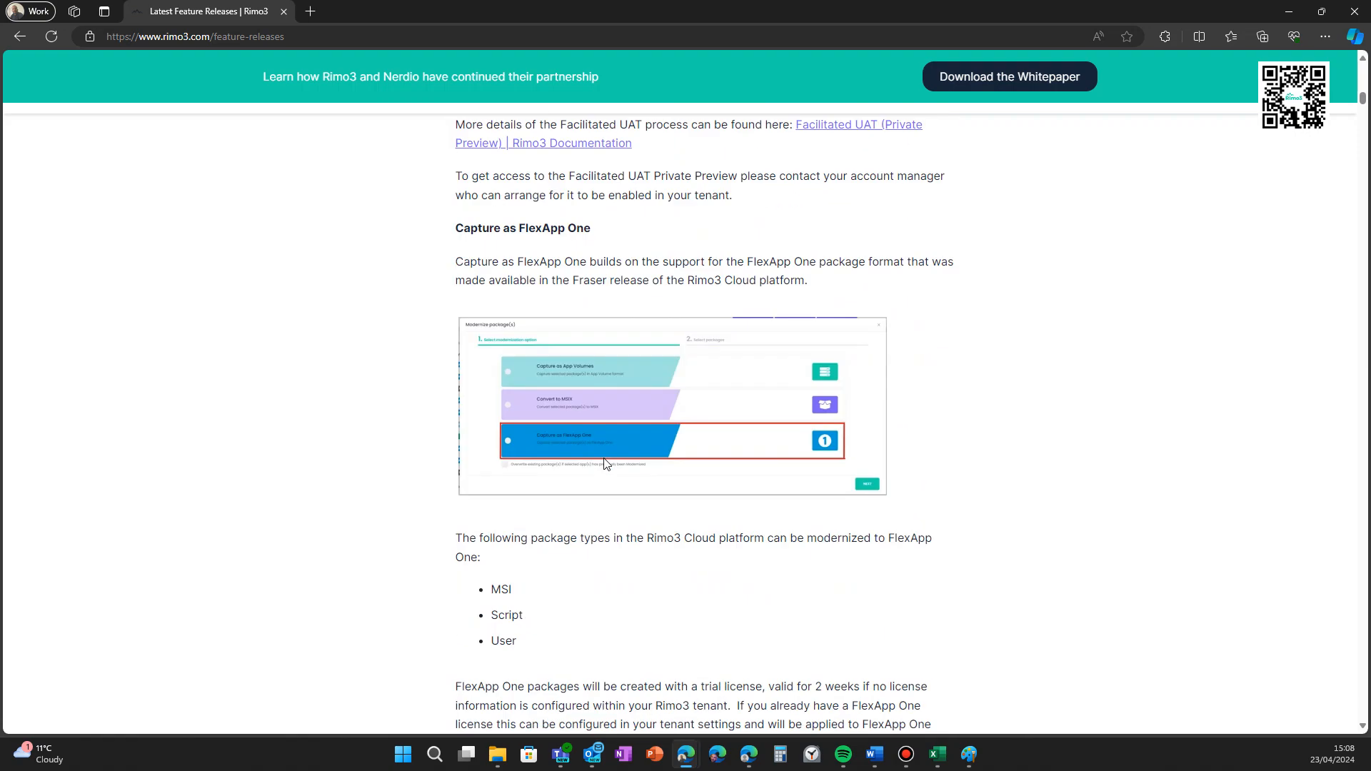
pyautogui.scroll(-12, 605, 464)
pyautogui.scroll(-6, 604, 457)
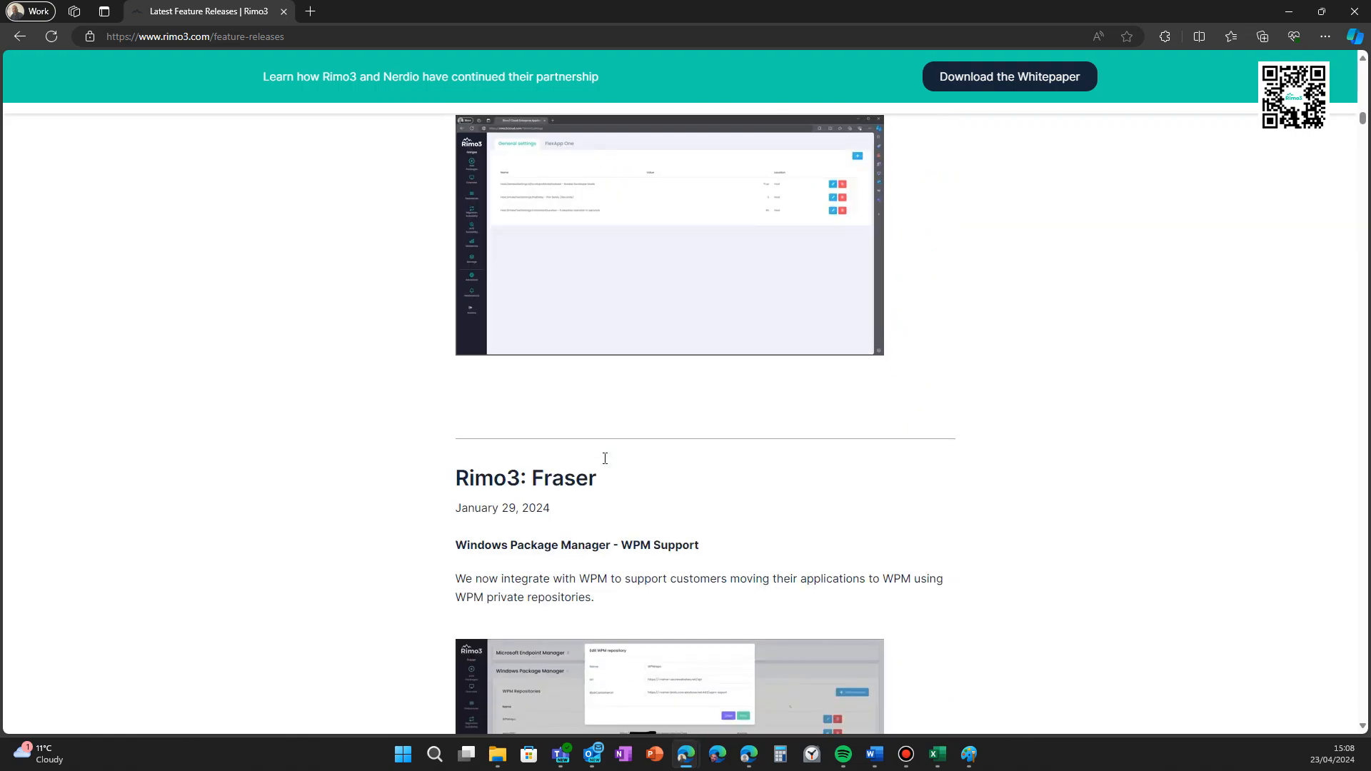
pyautogui.scroll(20, 605, 464)
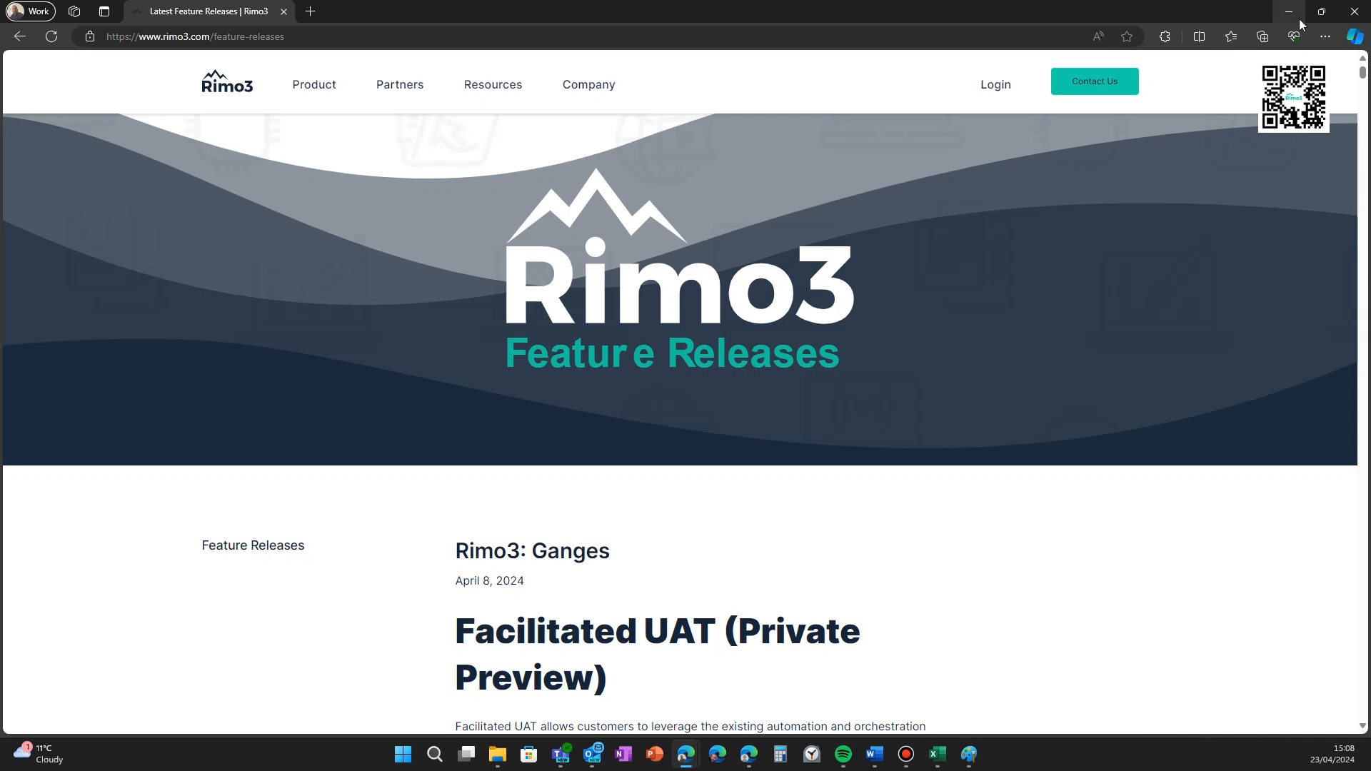
pyautogui.click(1293, 16)
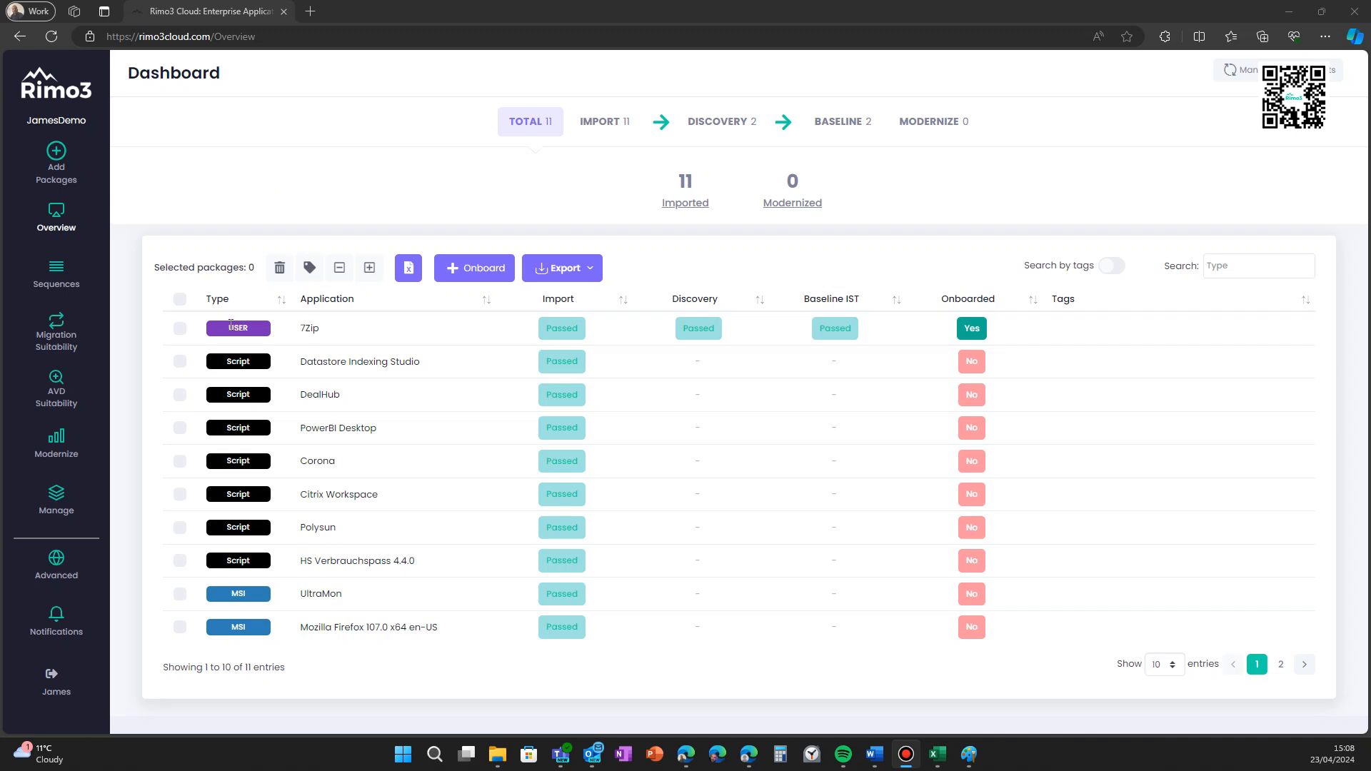
# Find the current tenant's customer account in the admin area and open it to examine the Facilitated Manual UAT option
pyautogui.click(60, 582)
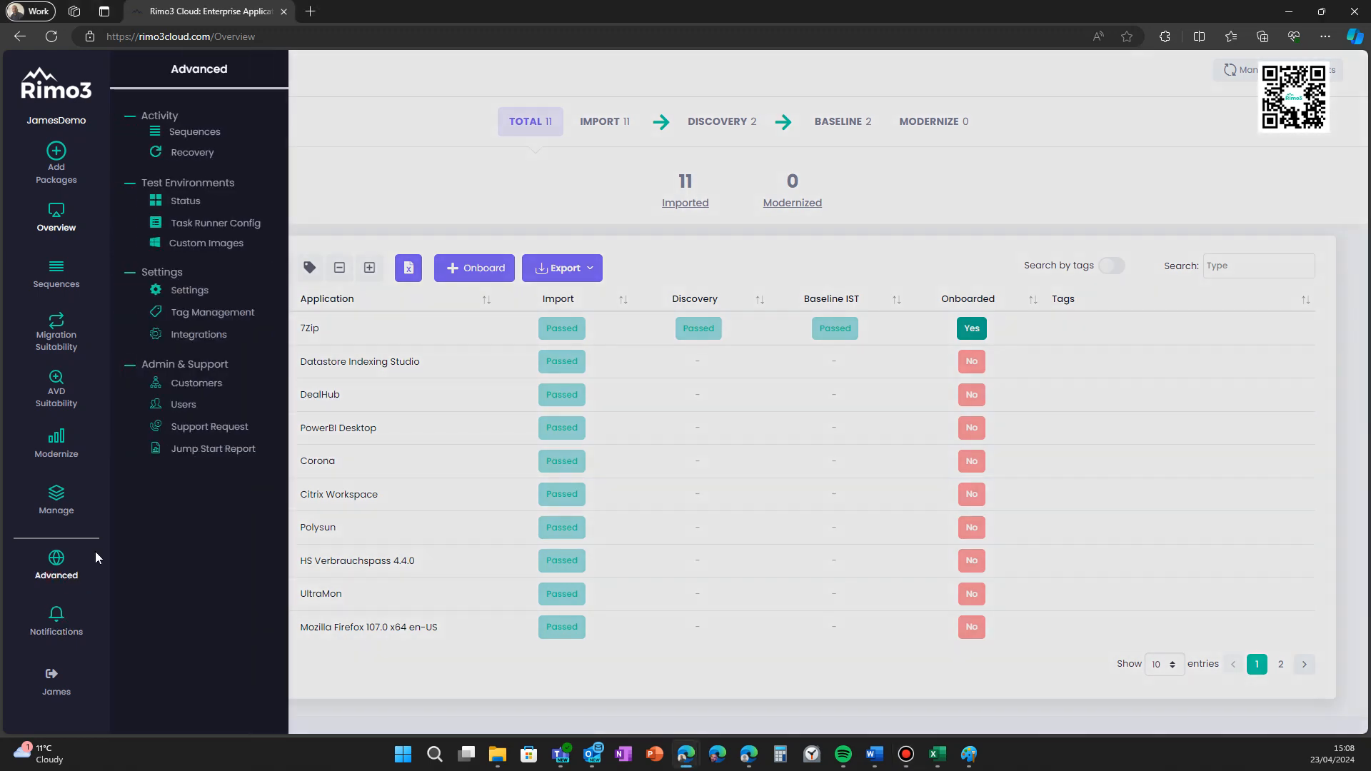
pyautogui.click(195, 389)
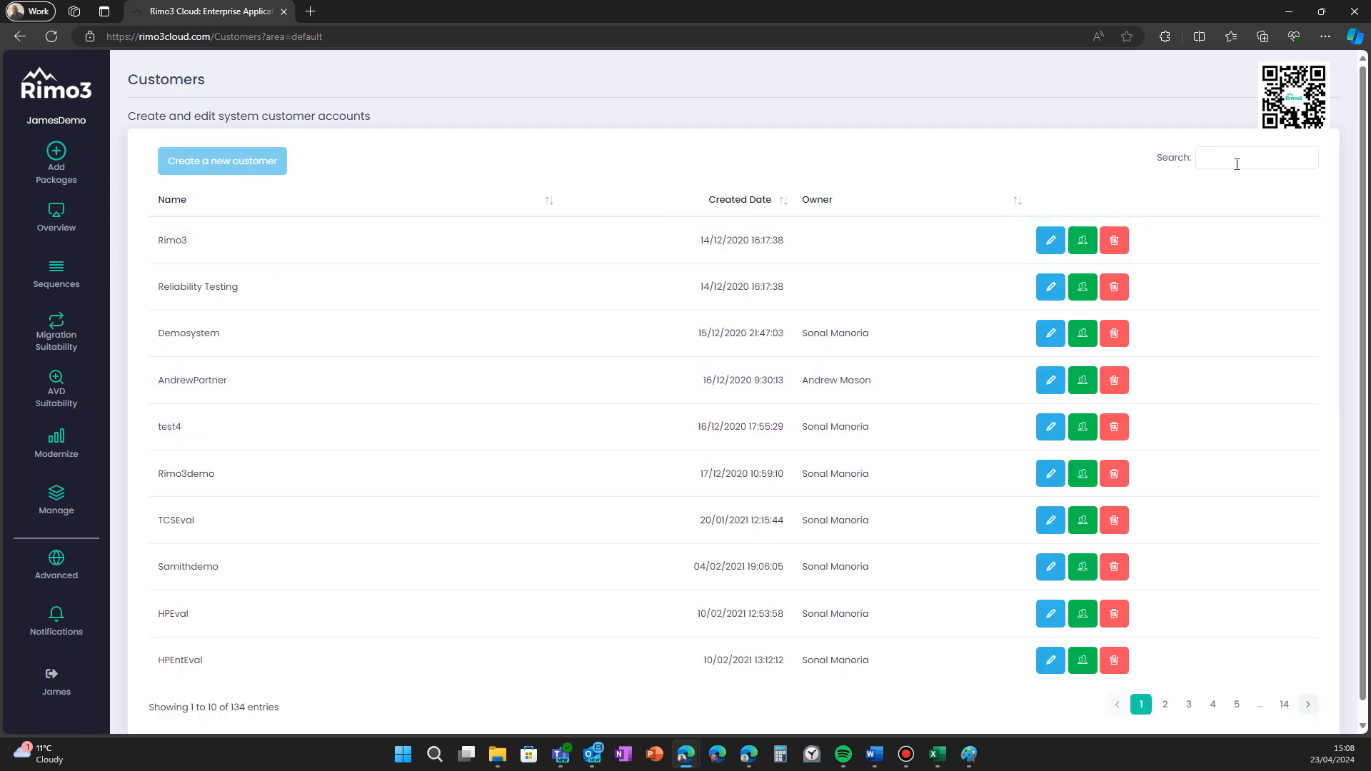
pyautogui.click(1241, 162)
pyautogui.write('jo')
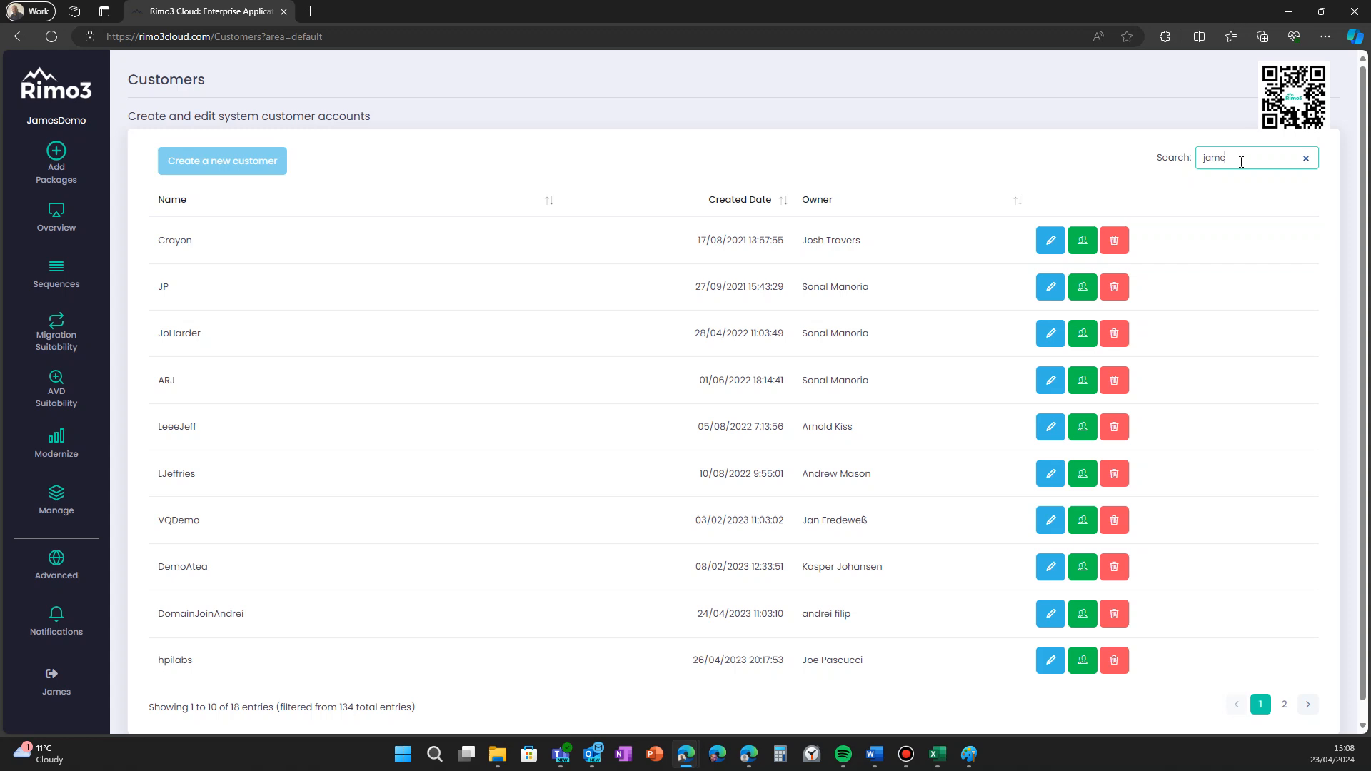
pyautogui.write('me')
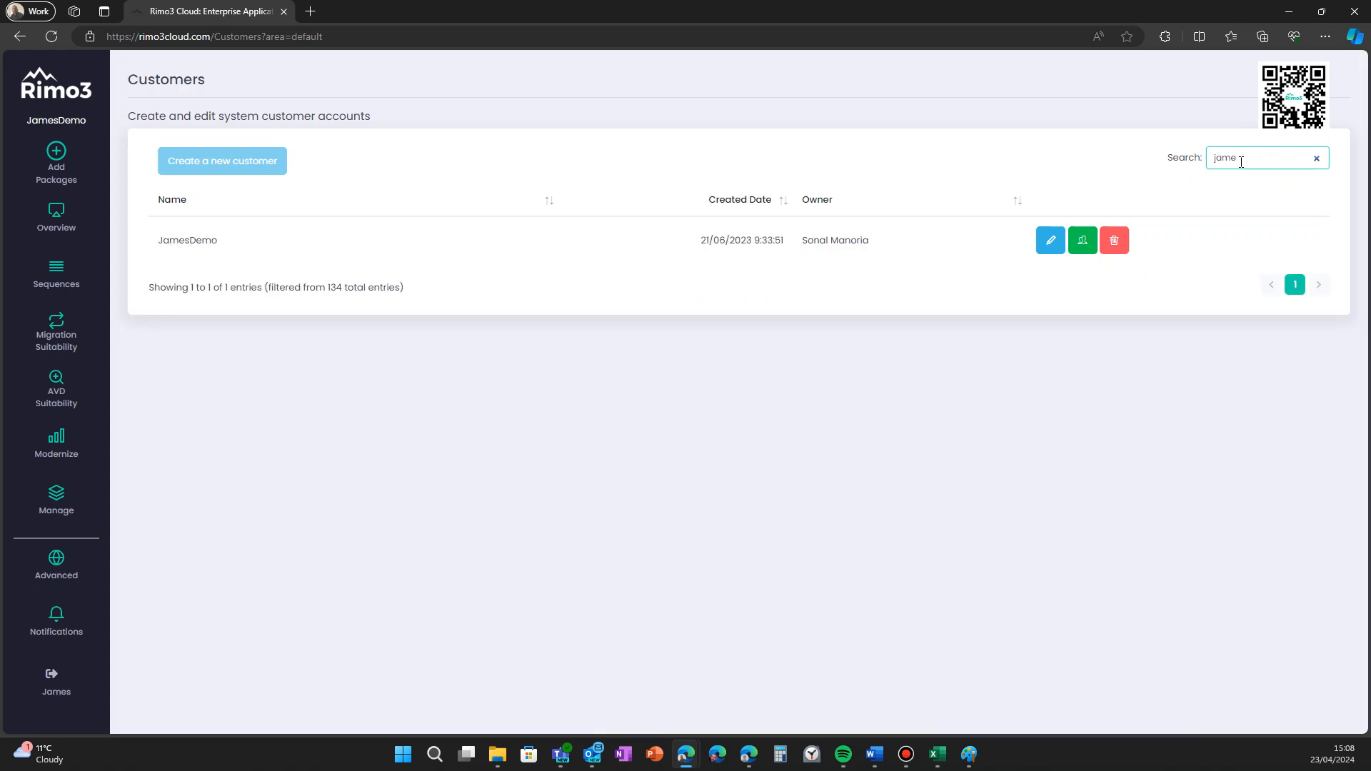
pyautogui.click(1048, 243)
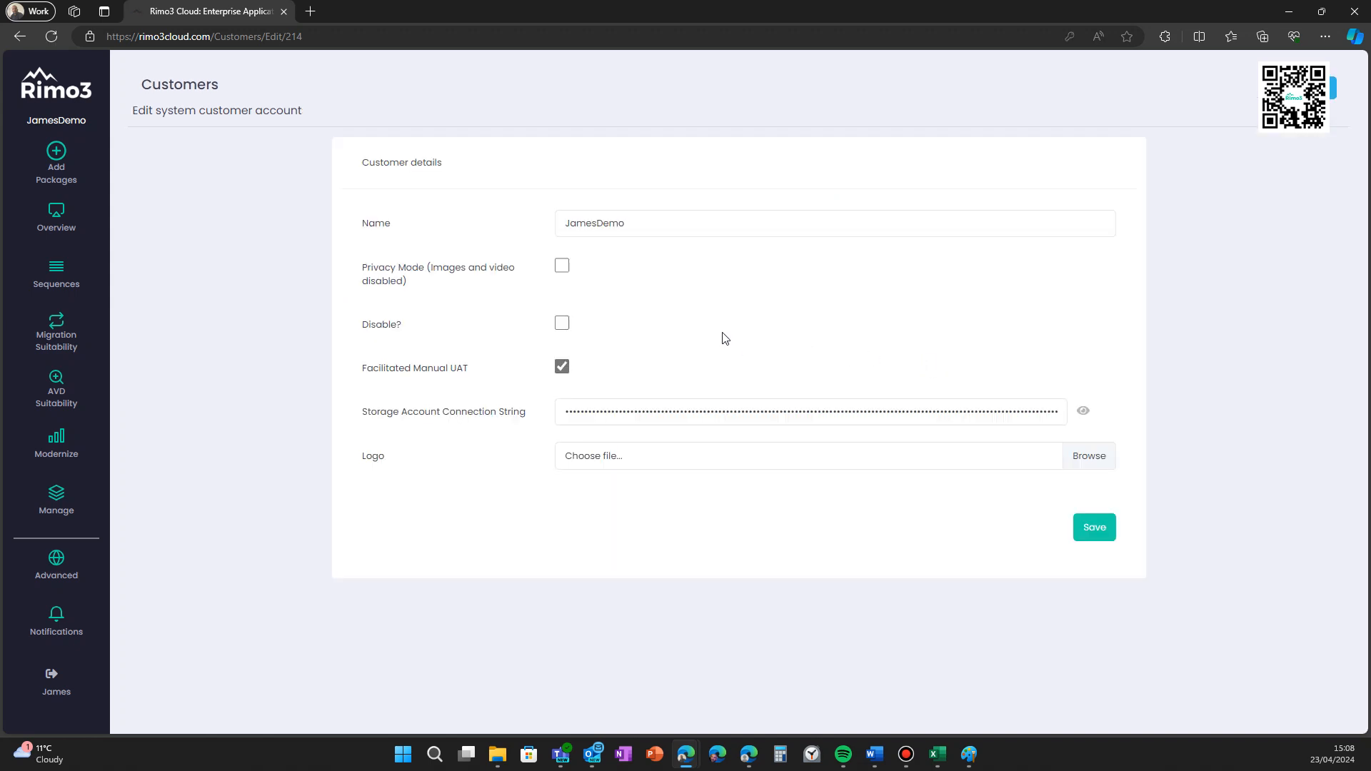
pyautogui.click(560, 370)
pyautogui.click(560, 370)
# Open the 7Zip package's Facilitated Manual UAT settings, examine the environment type choices, and close them without saving
pyautogui.click(53, 223)
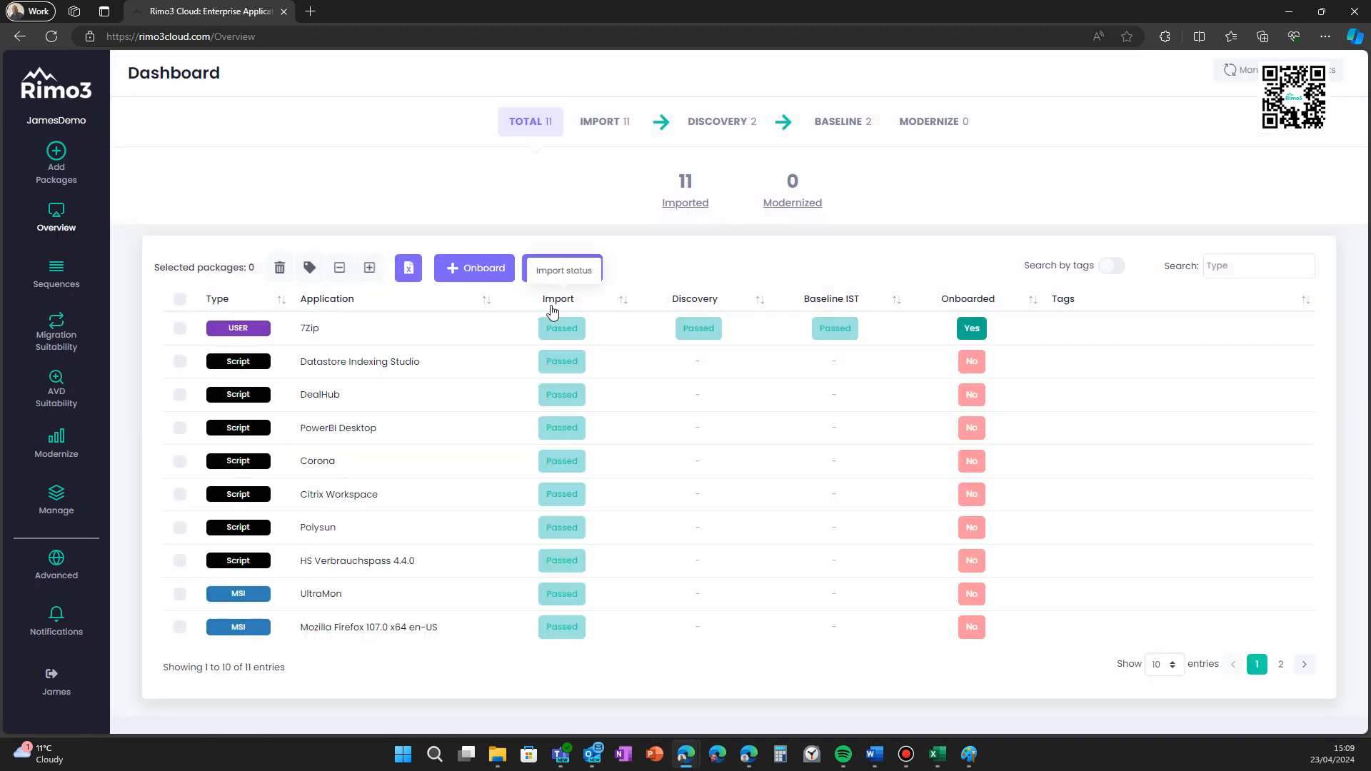
pyautogui.click(310, 329)
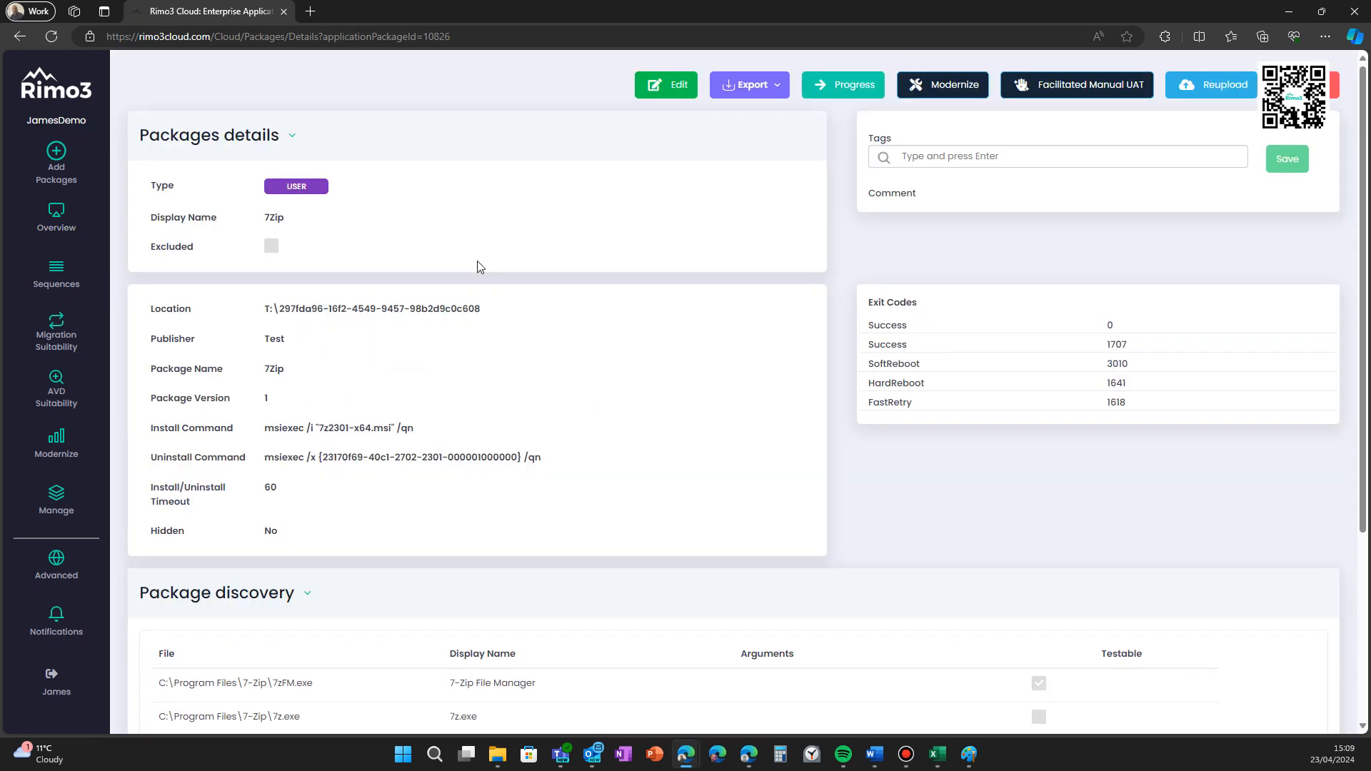
pyautogui.click(1096, 94)
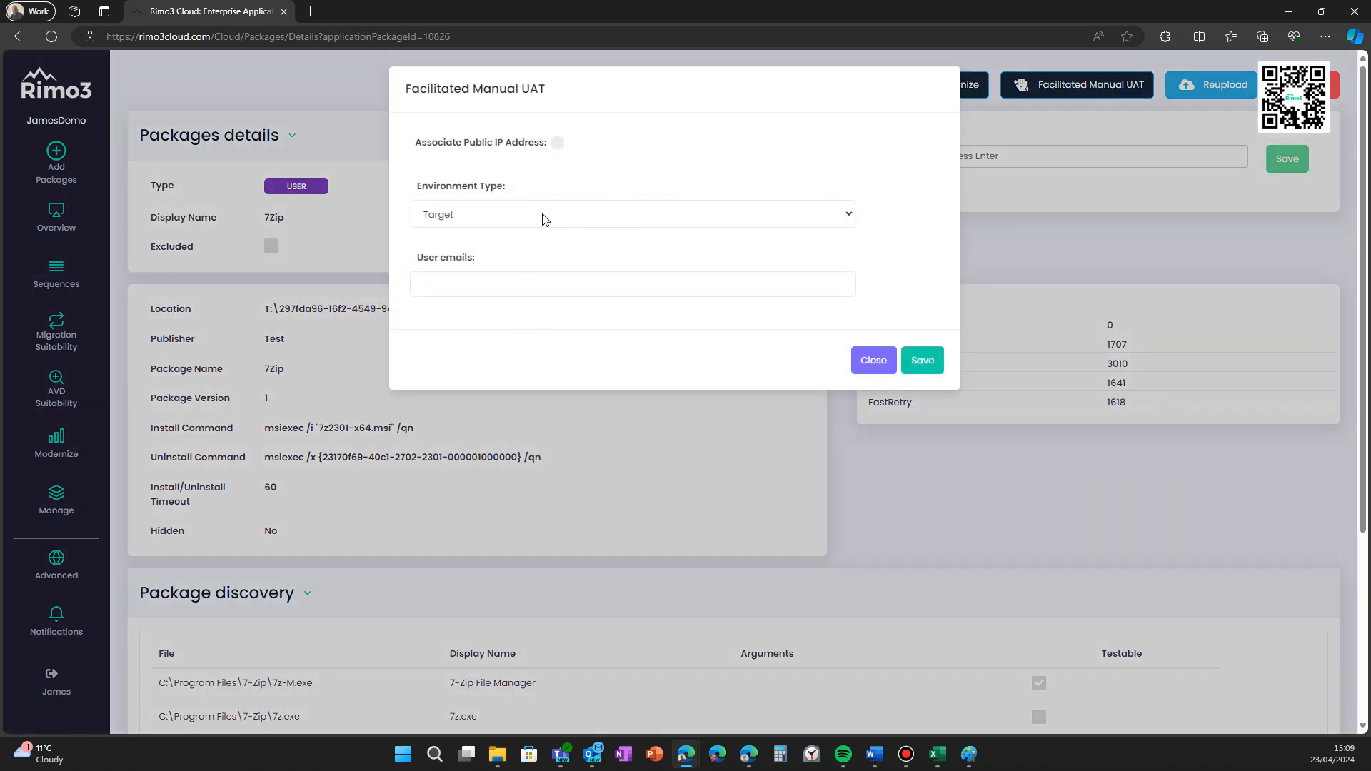
pyautogui.click(601, 218)
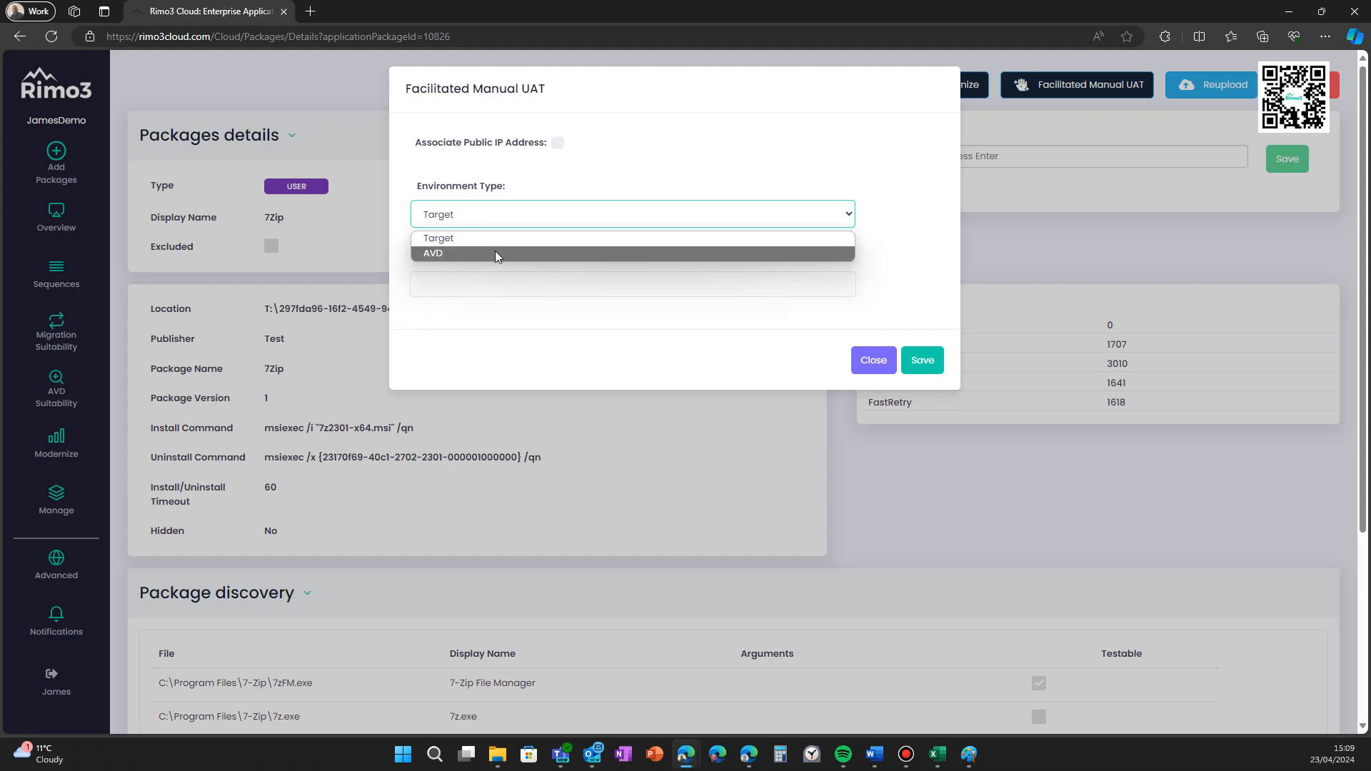
pyautogui.click(870, 369)
pyautogui.click(870, 370)
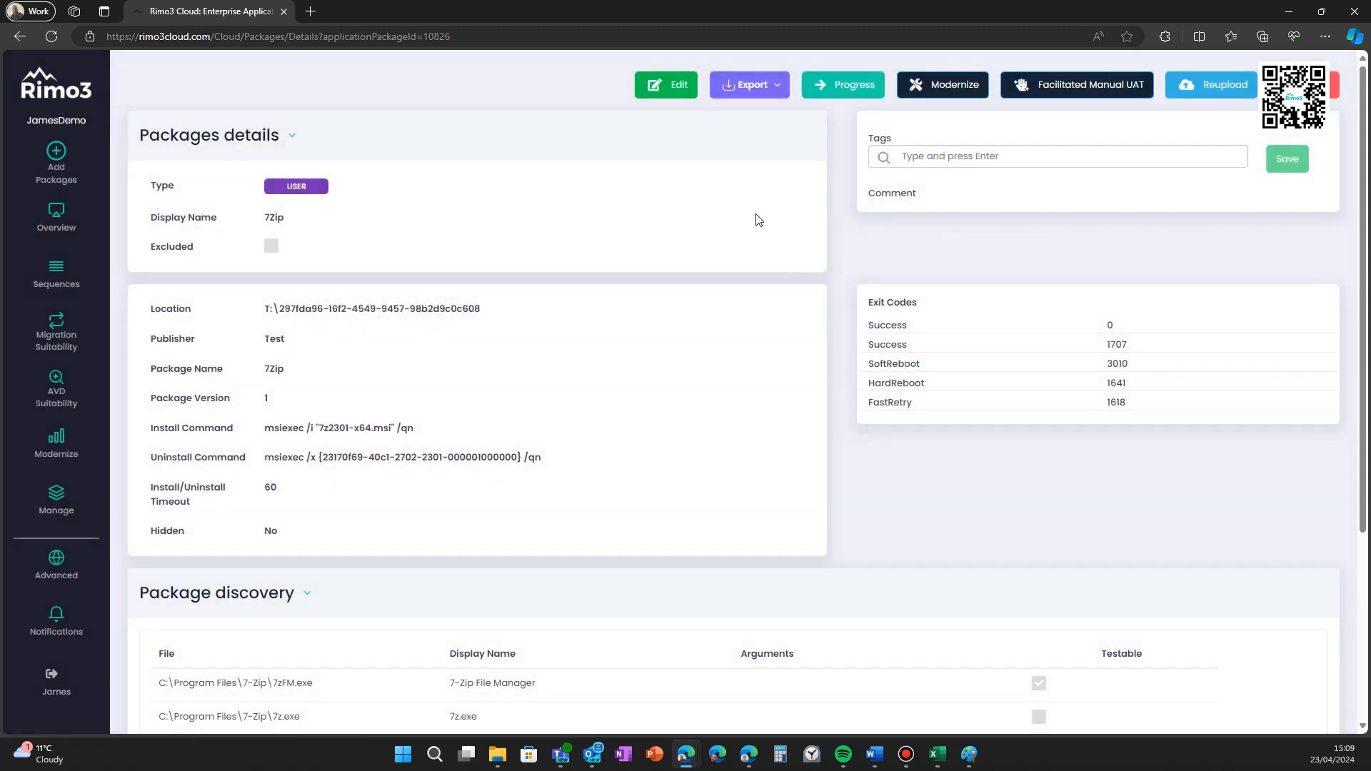
# Open environment management from the dashboard, proceeding with the OS change, and examine the custom builds and marketplace images for Target OS
pyautogui.click(75, 236)
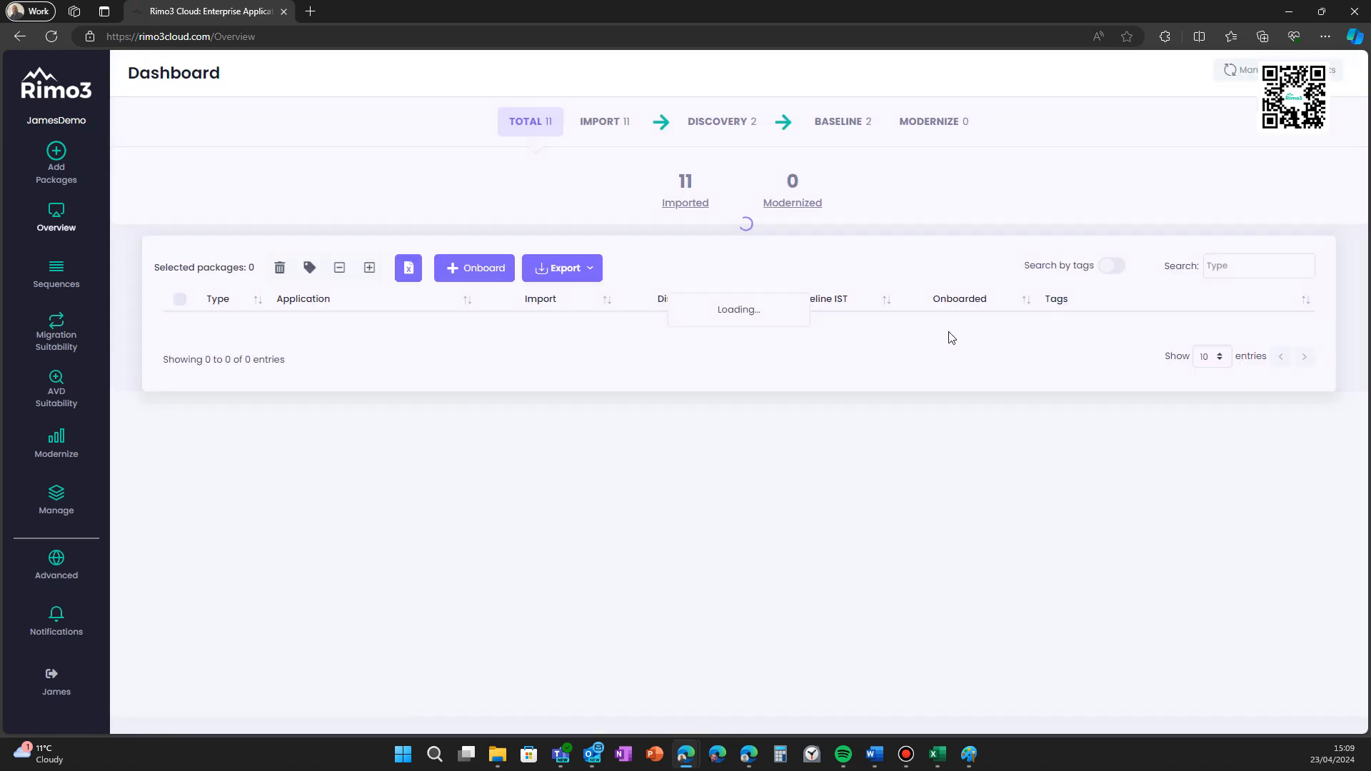
pyautogui.click(829, 432)
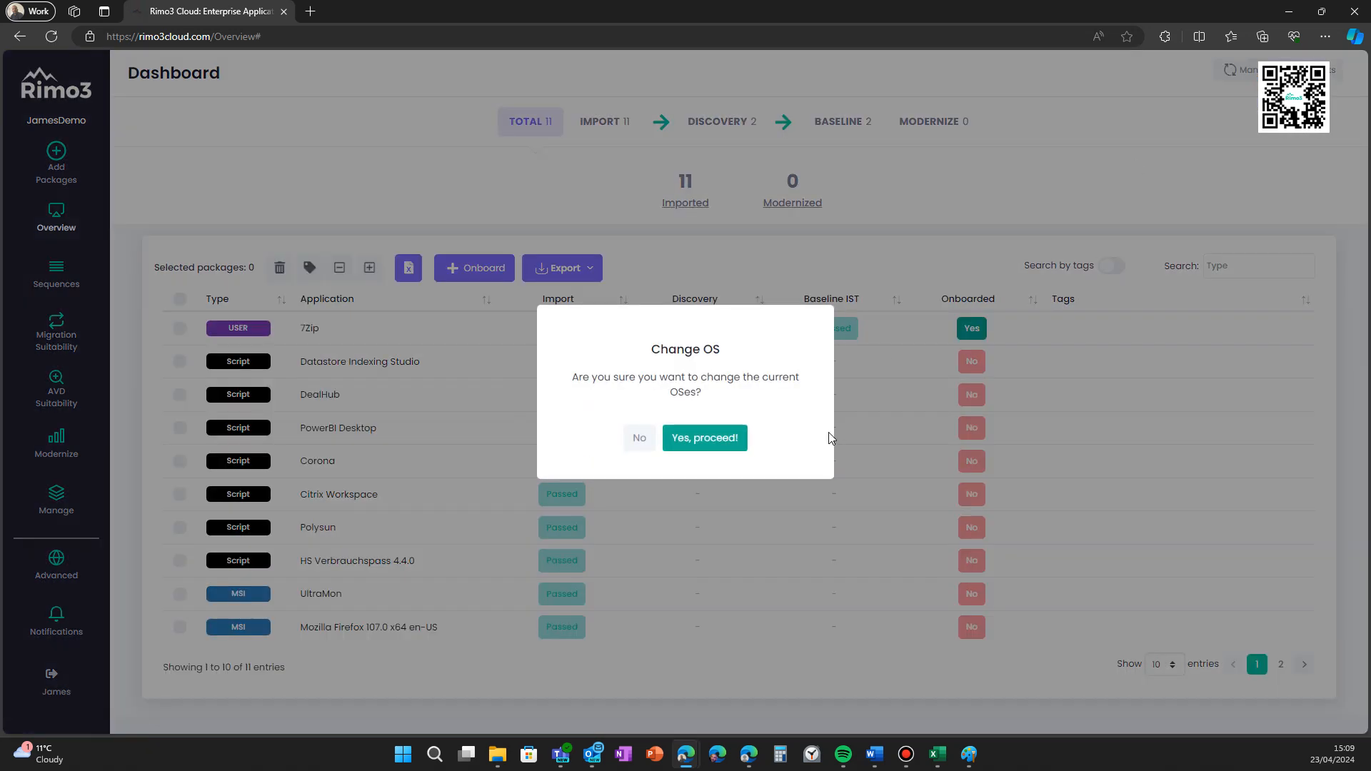
pyautogui.click(681, 447)
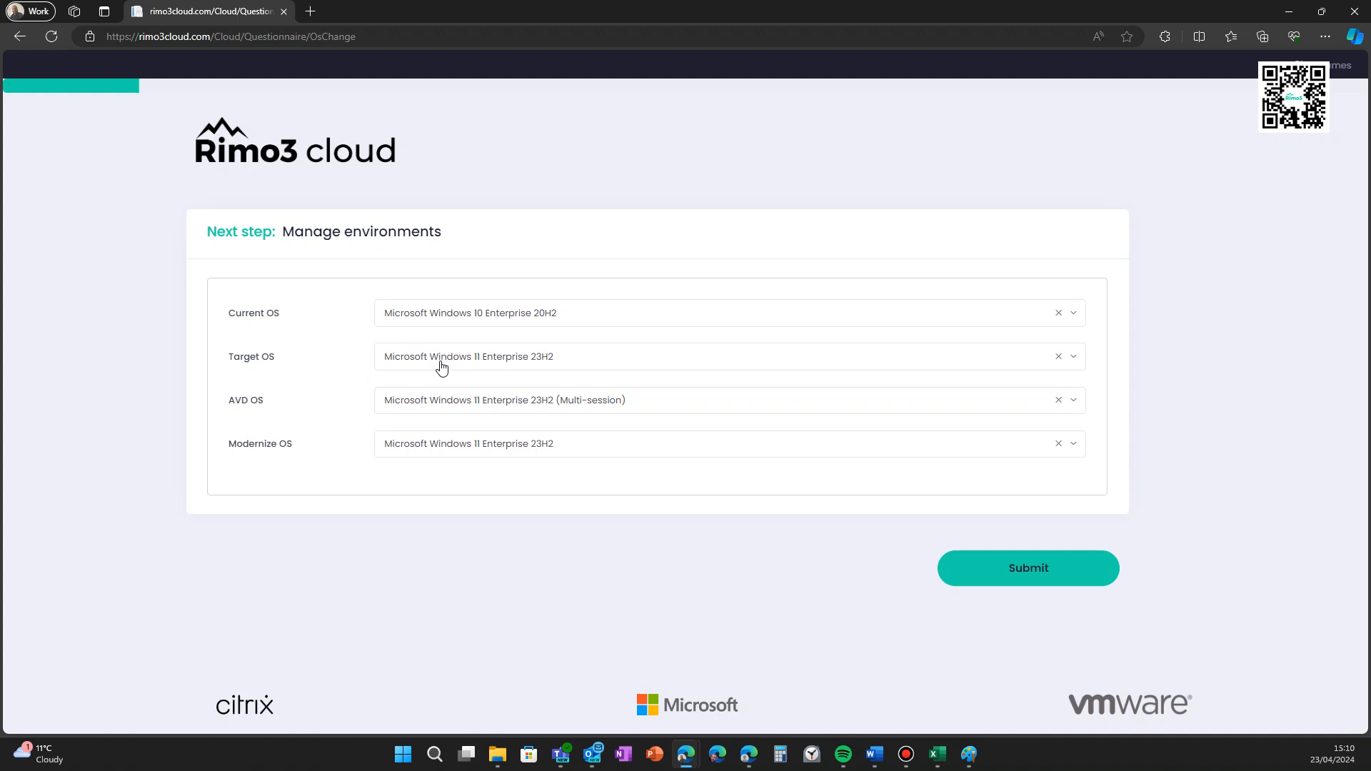
pyautogui.click(566, 362)
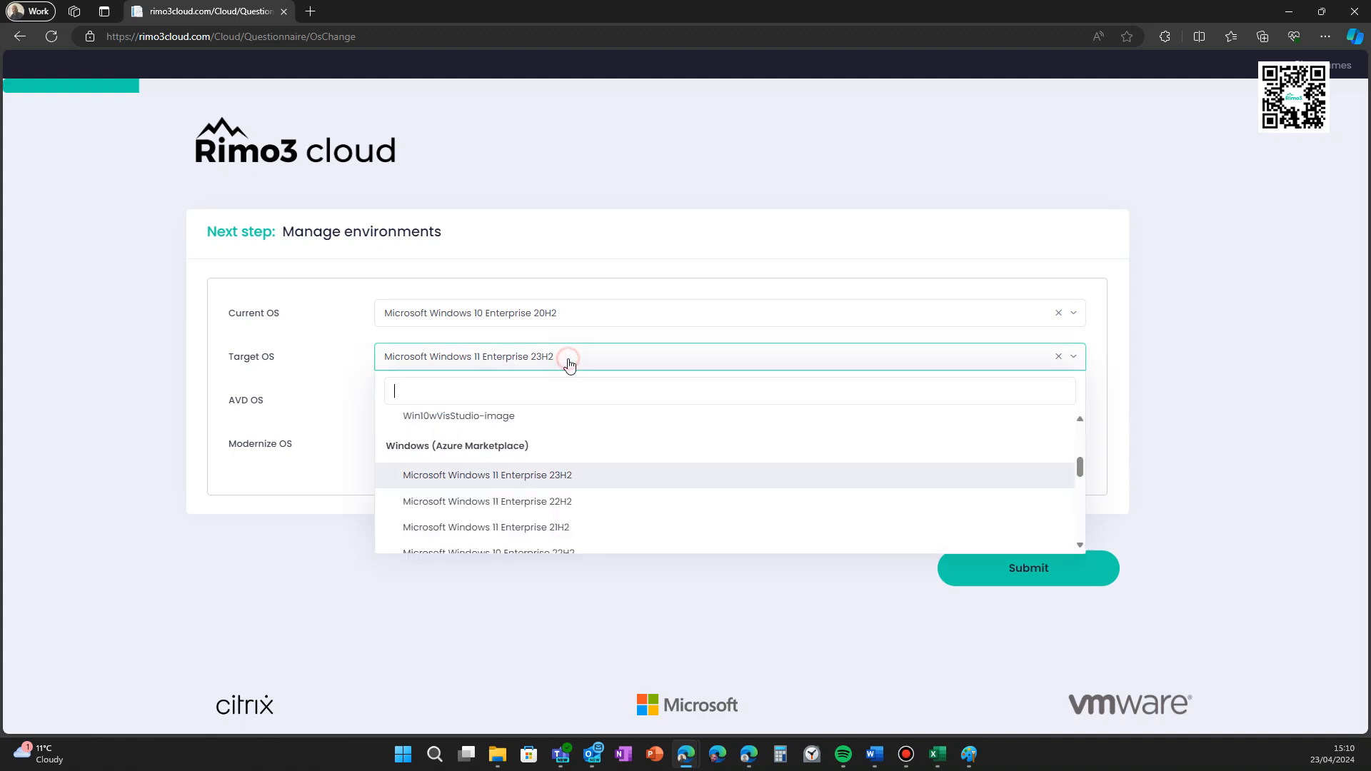
pyautogui.scroll(3, 625, 461)
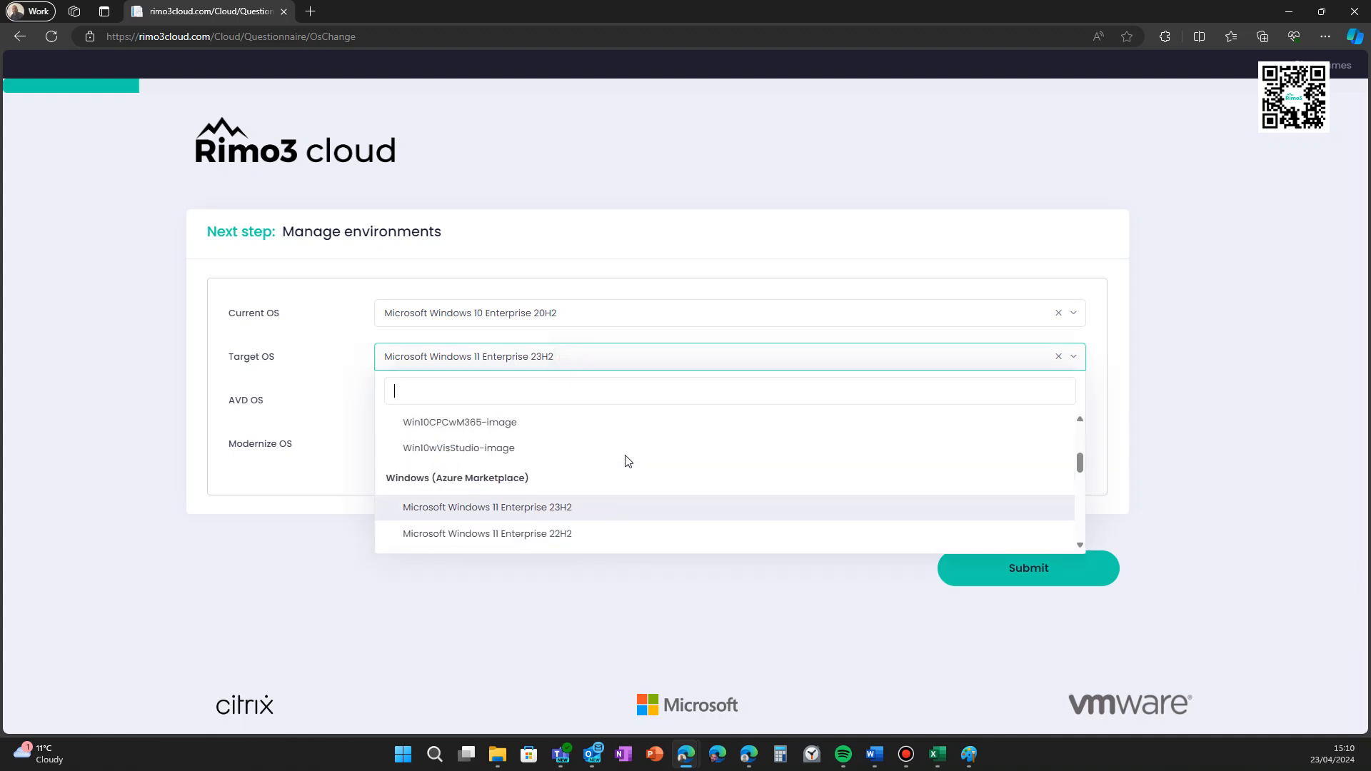
pyautogui.scroll(4, 624, 460)
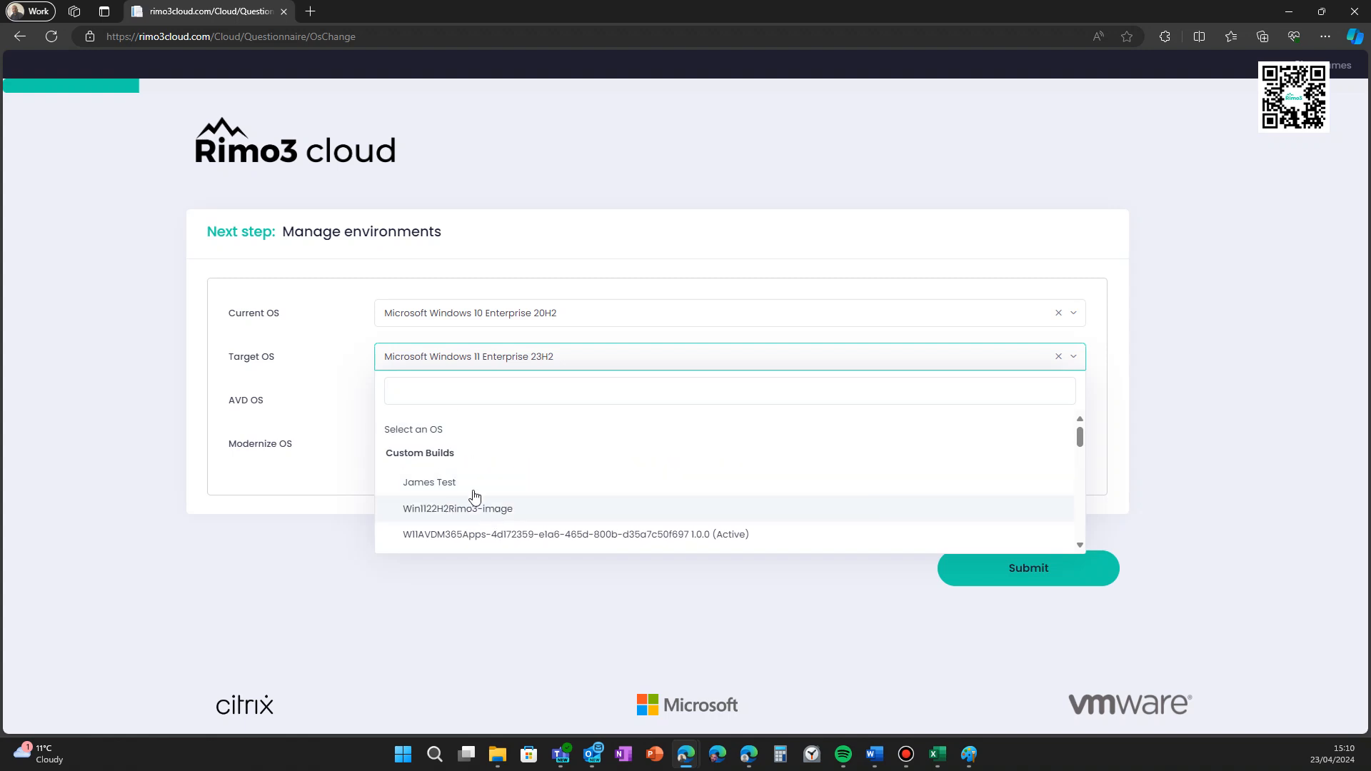
pyautogui.scroll(-1, 510, 457)
pyautogui.click(551, 357)
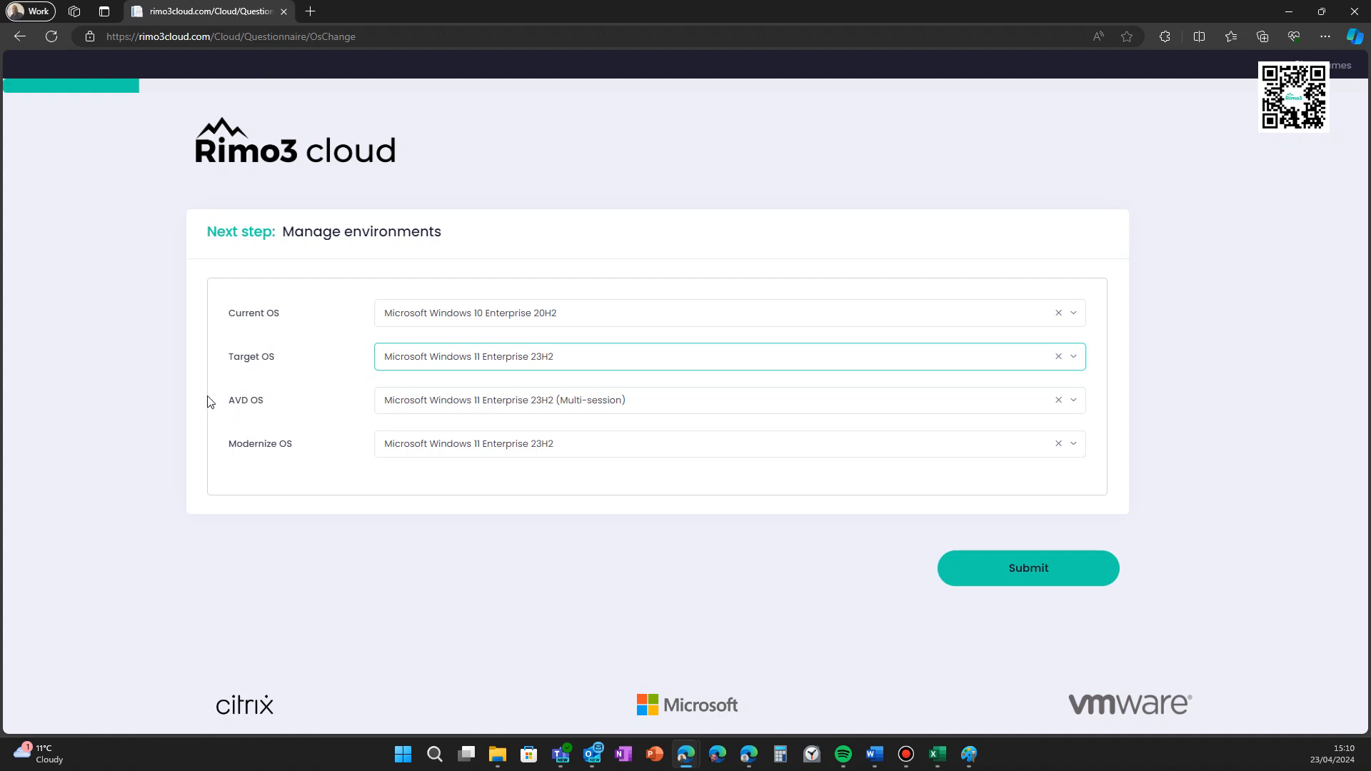
# Examine the images available for the AVD OS and return to the dashboard without submitting any changes
pyautogui.click(424, 401)
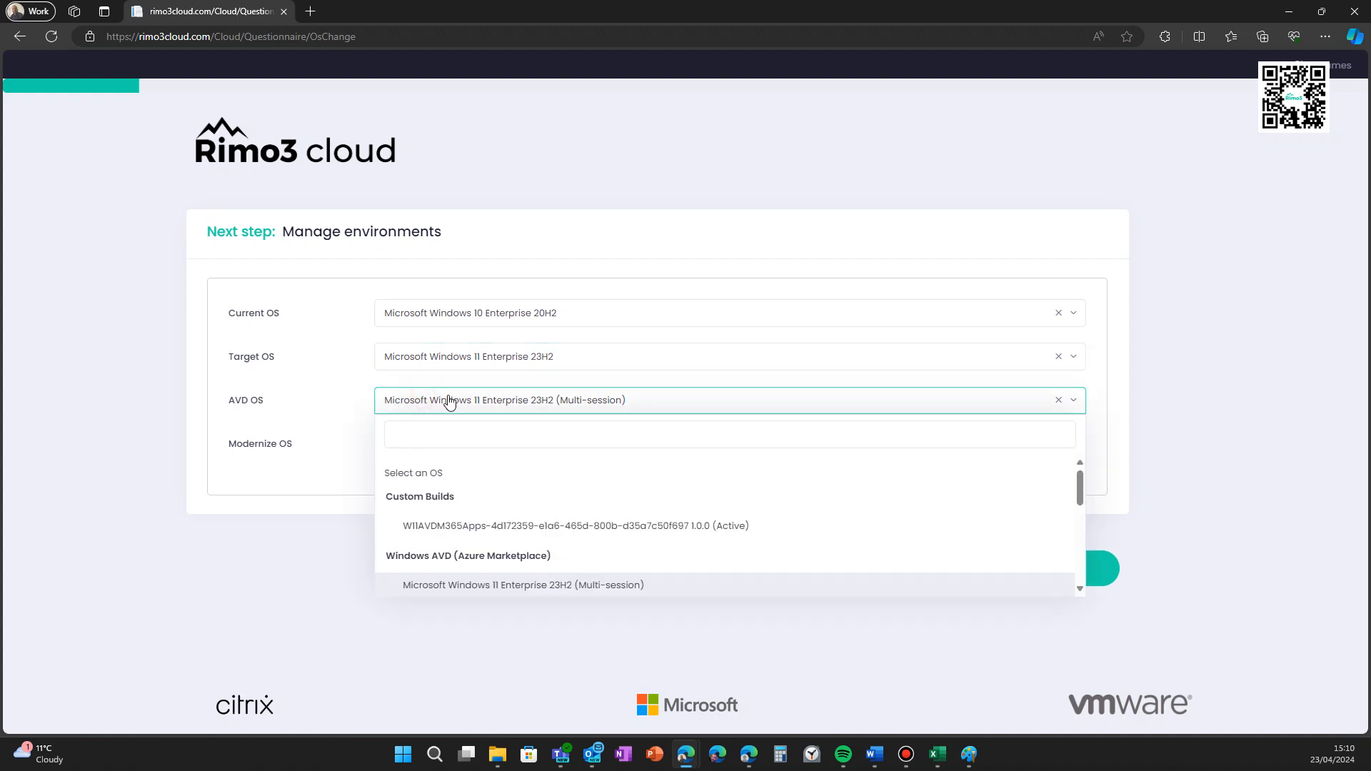
pyautogui.click(606, 406)
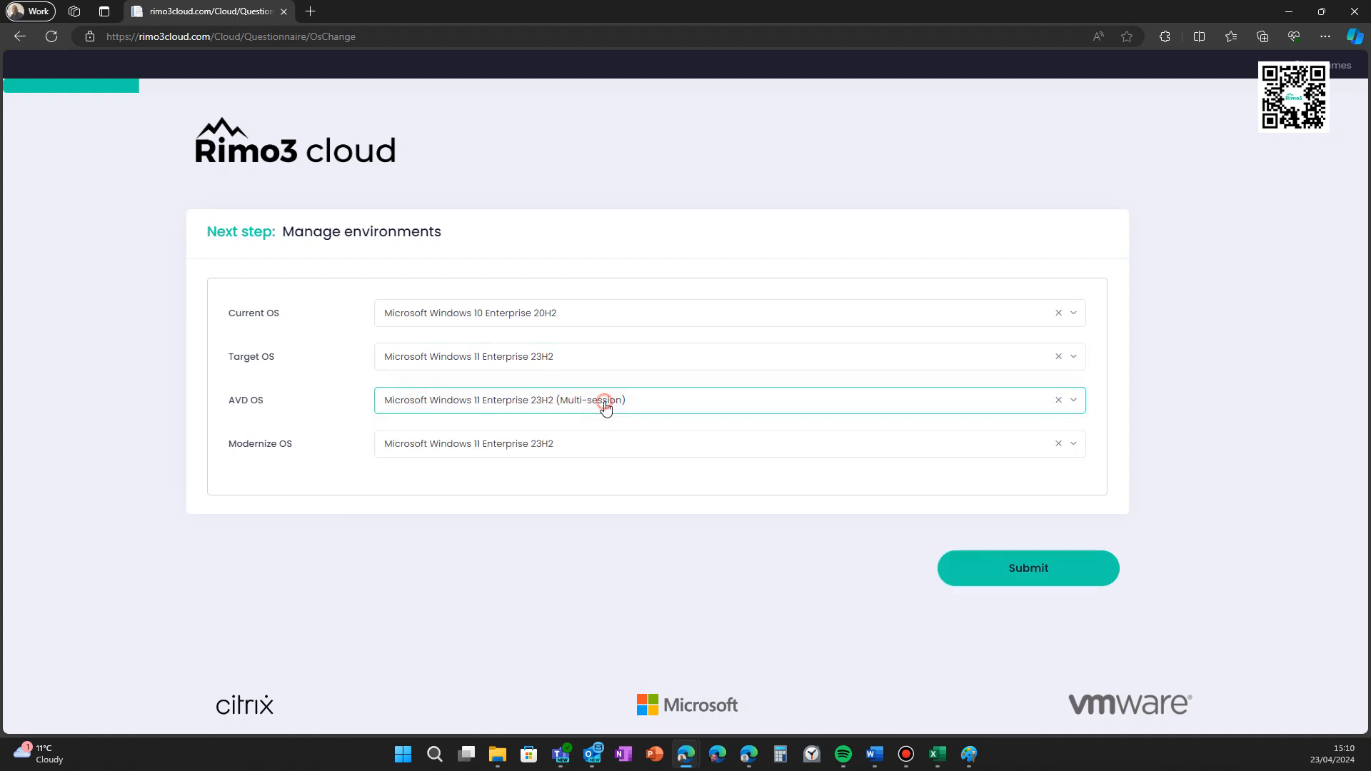
pyautogui.click(605, 406)
pyautogui.scroll(-10, 608, 590)
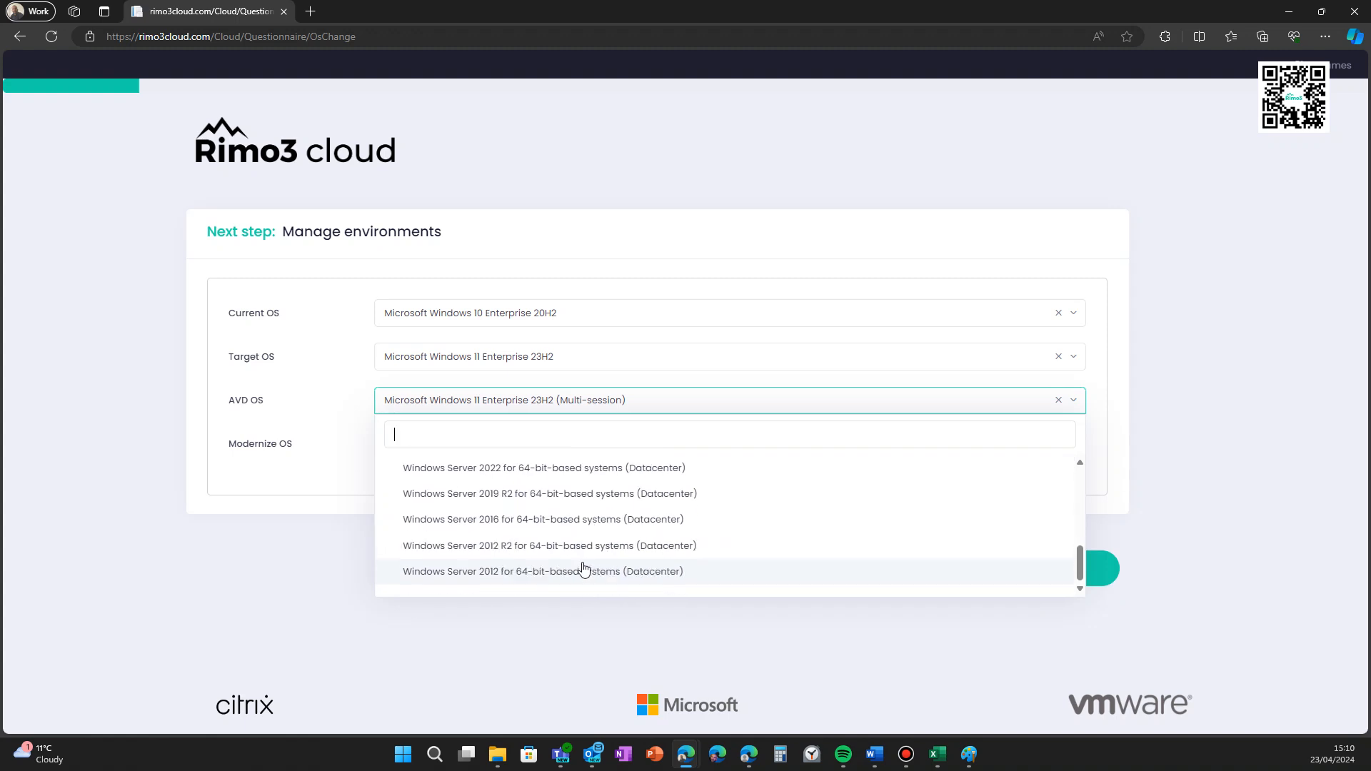
pyautogui.scroll(10, 583, 569)
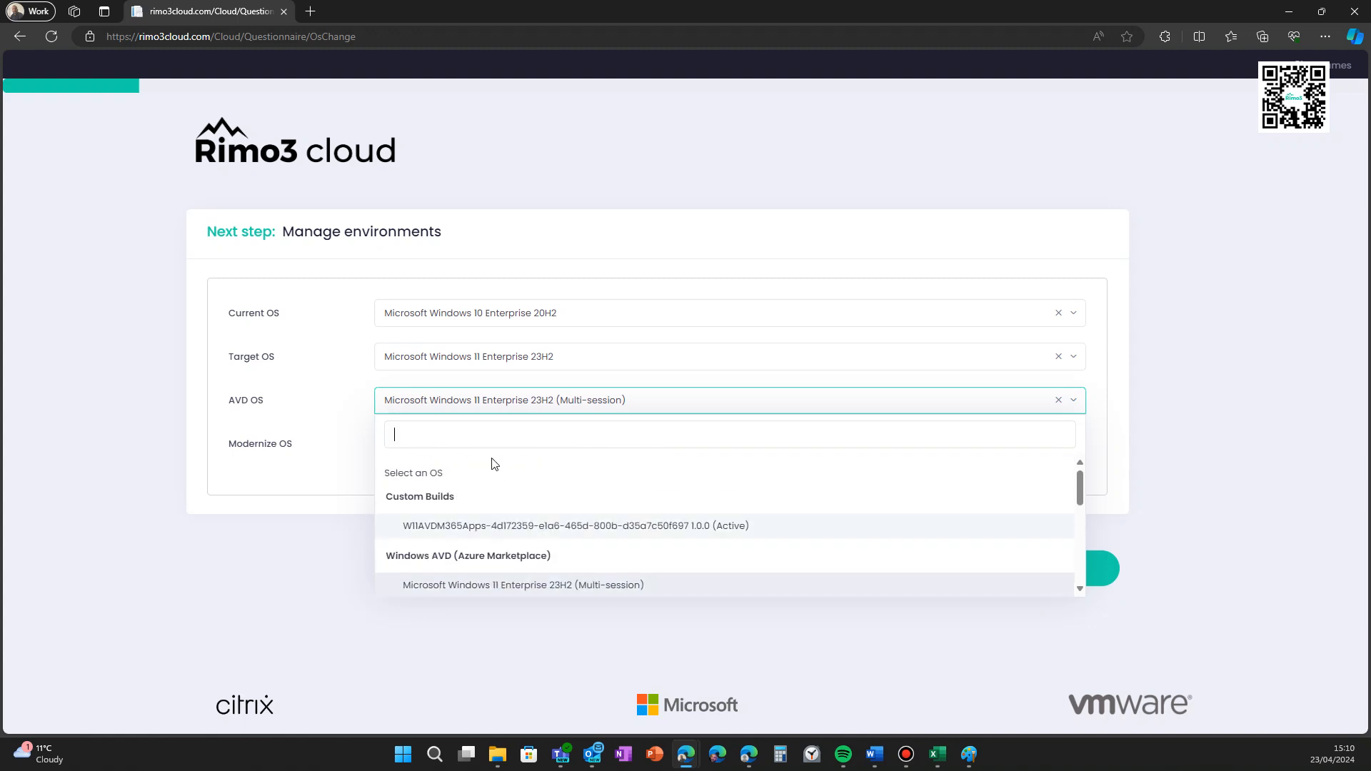
pyautogui.click(554, 398)
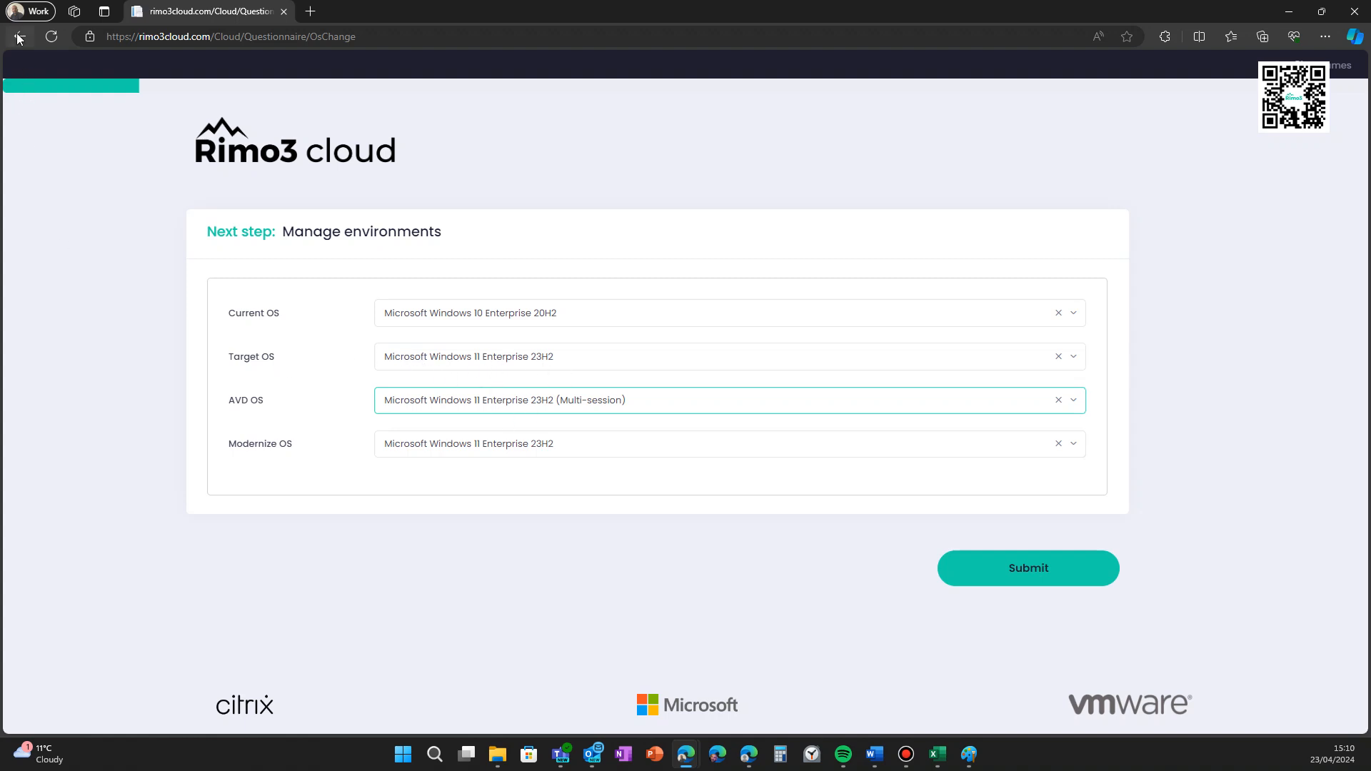
pyautogui.click(19, 37)
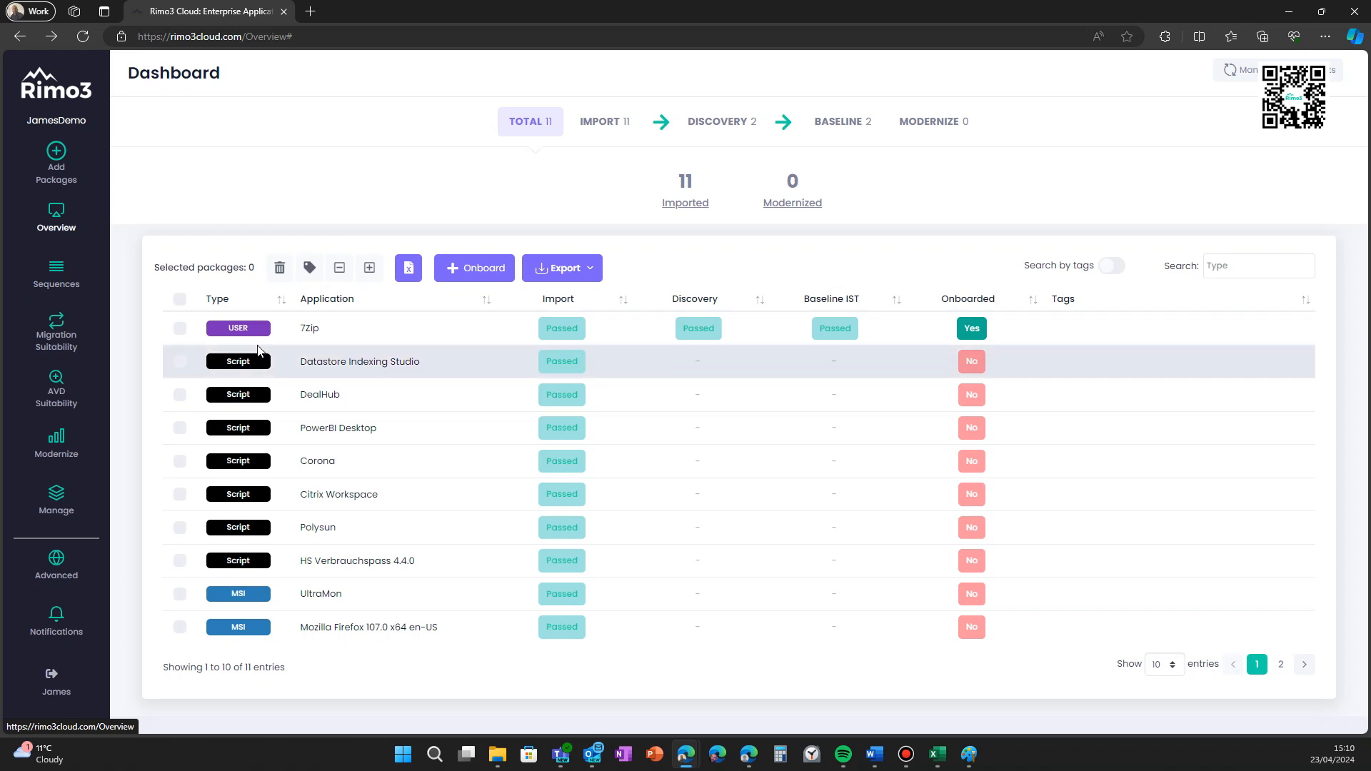
# Reopen the Facilitated Manual UAT settings for the 7Zip package and set the environment type to Target
pyautogui.click(311, 334)
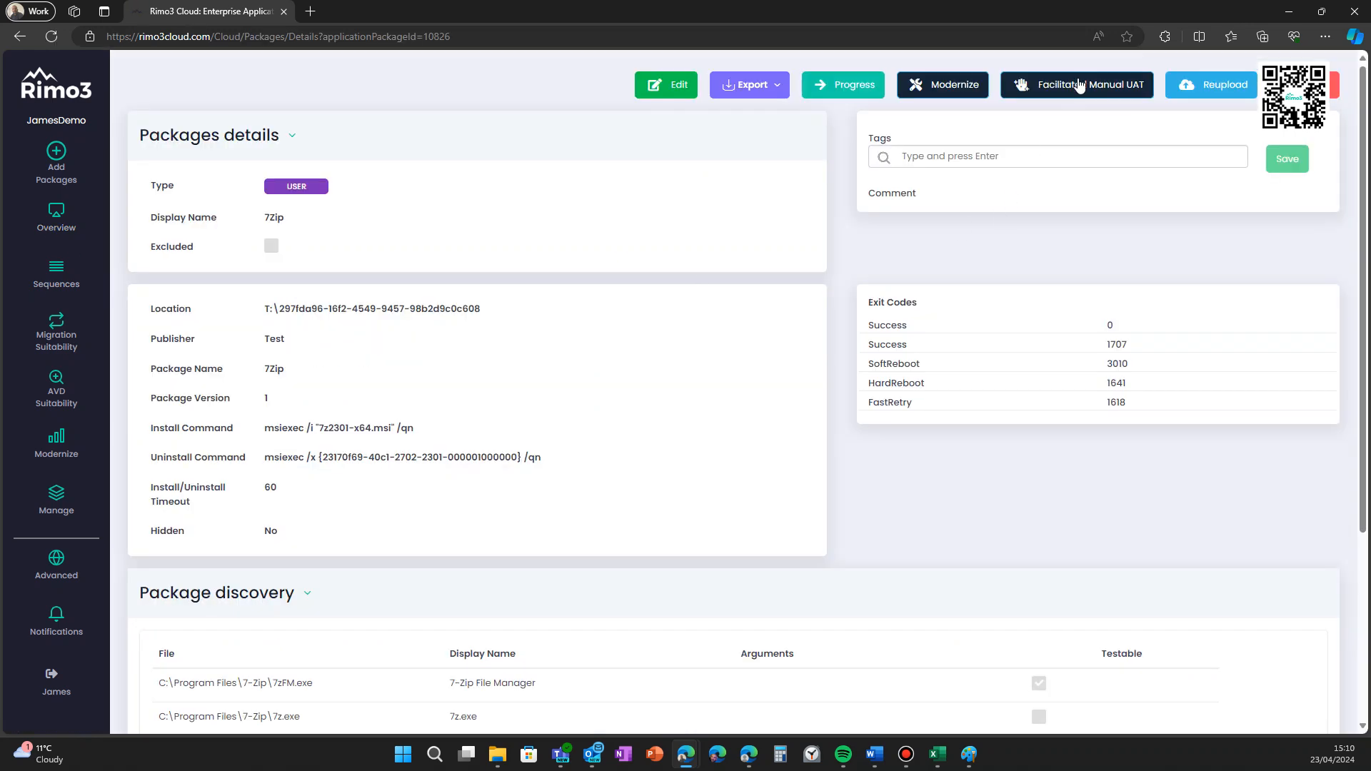
pyautogui.click(1078, 84)
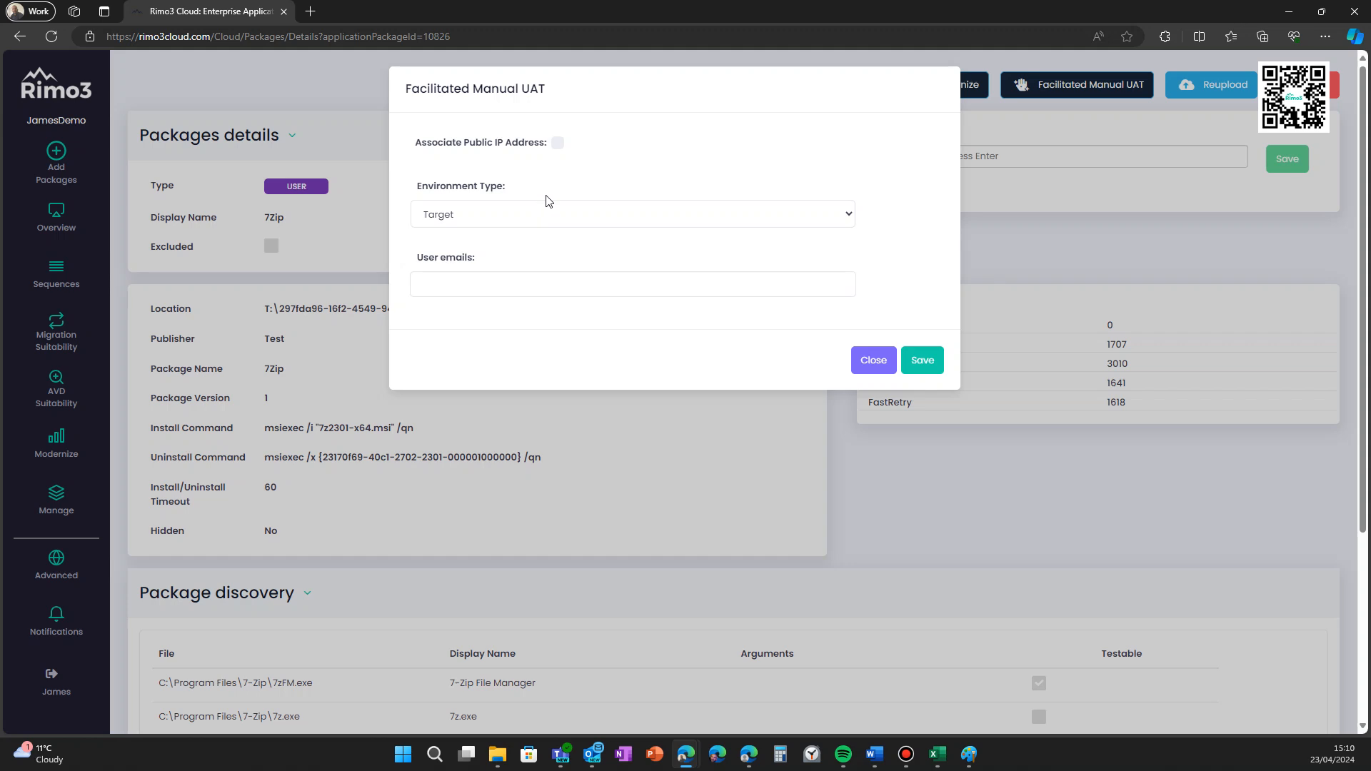
pyautogui.click(540, 208)
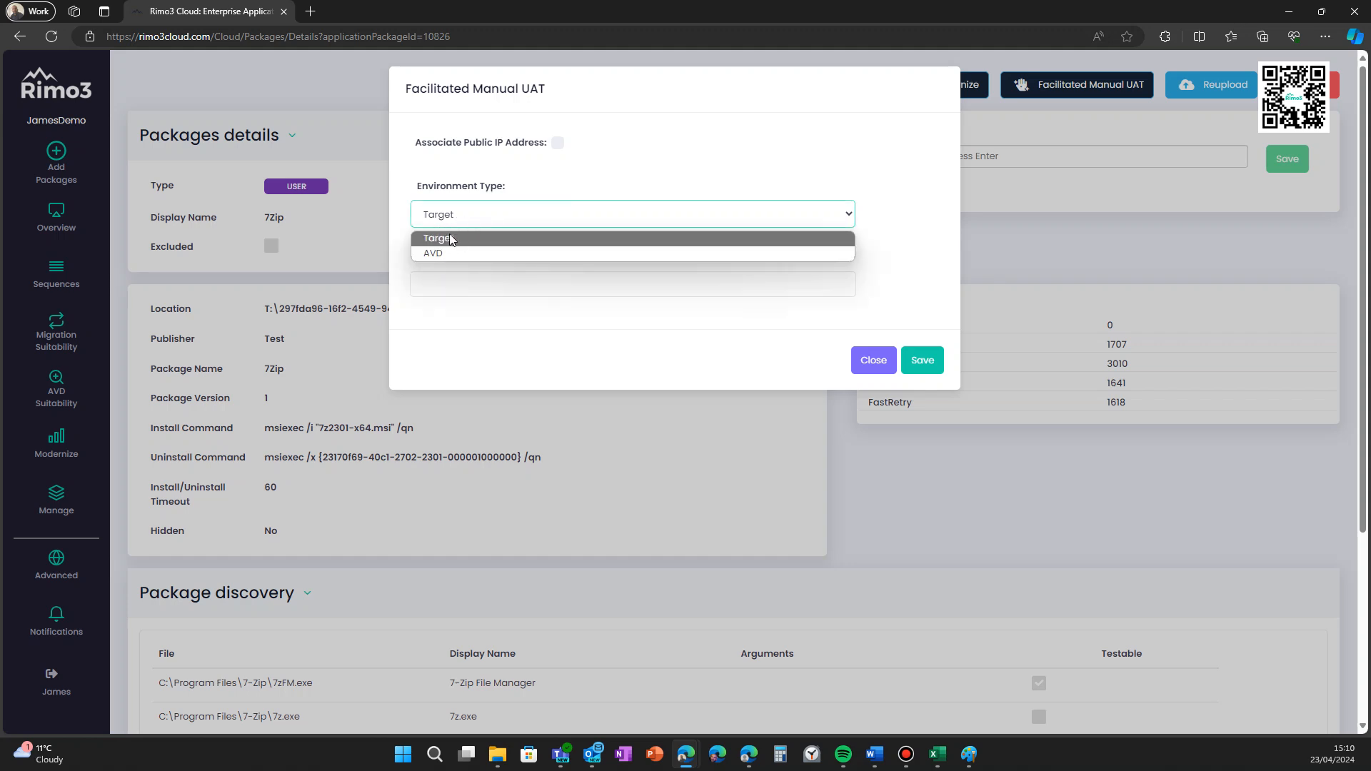
pyautogui.click(452, 239)
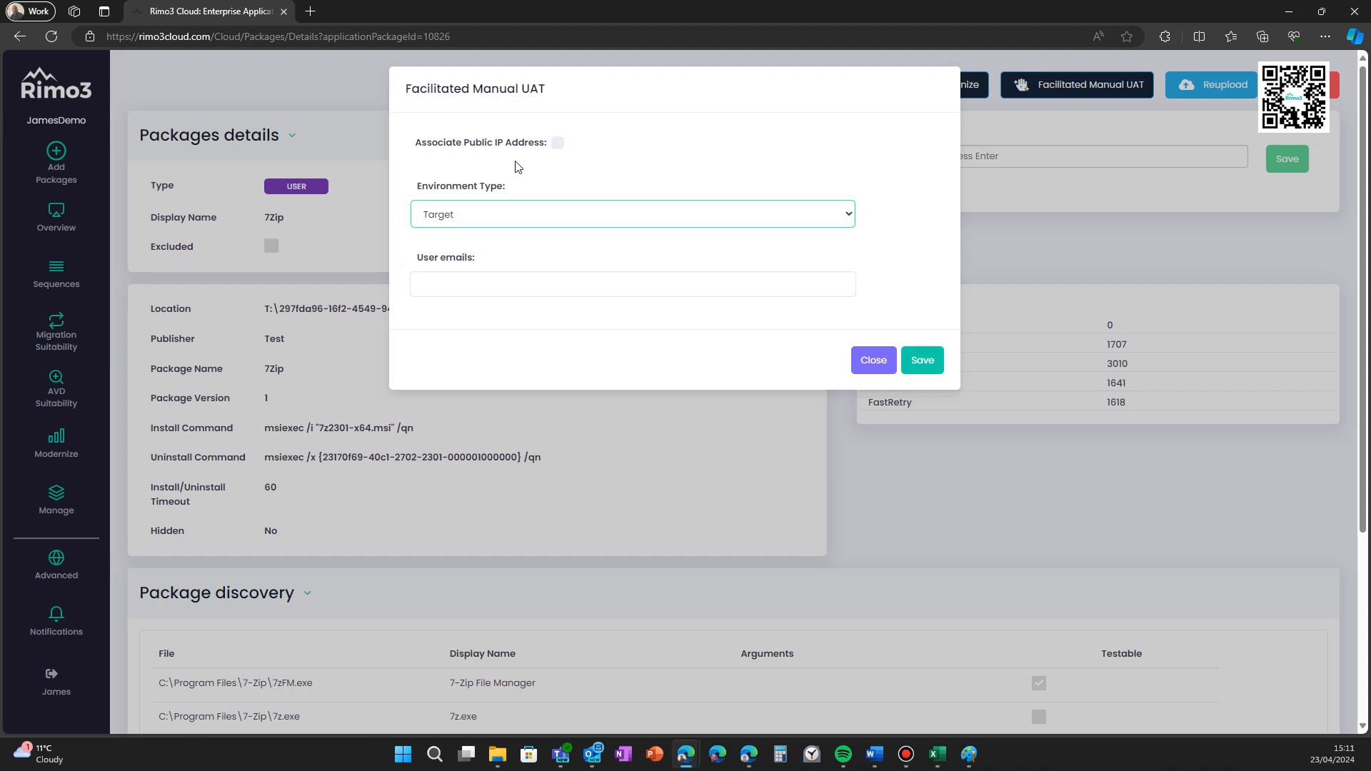
# Enable the public IP address association and add the tester's email to the Facilitated Manual UAT user emails
pyautogui.click(557, 143)
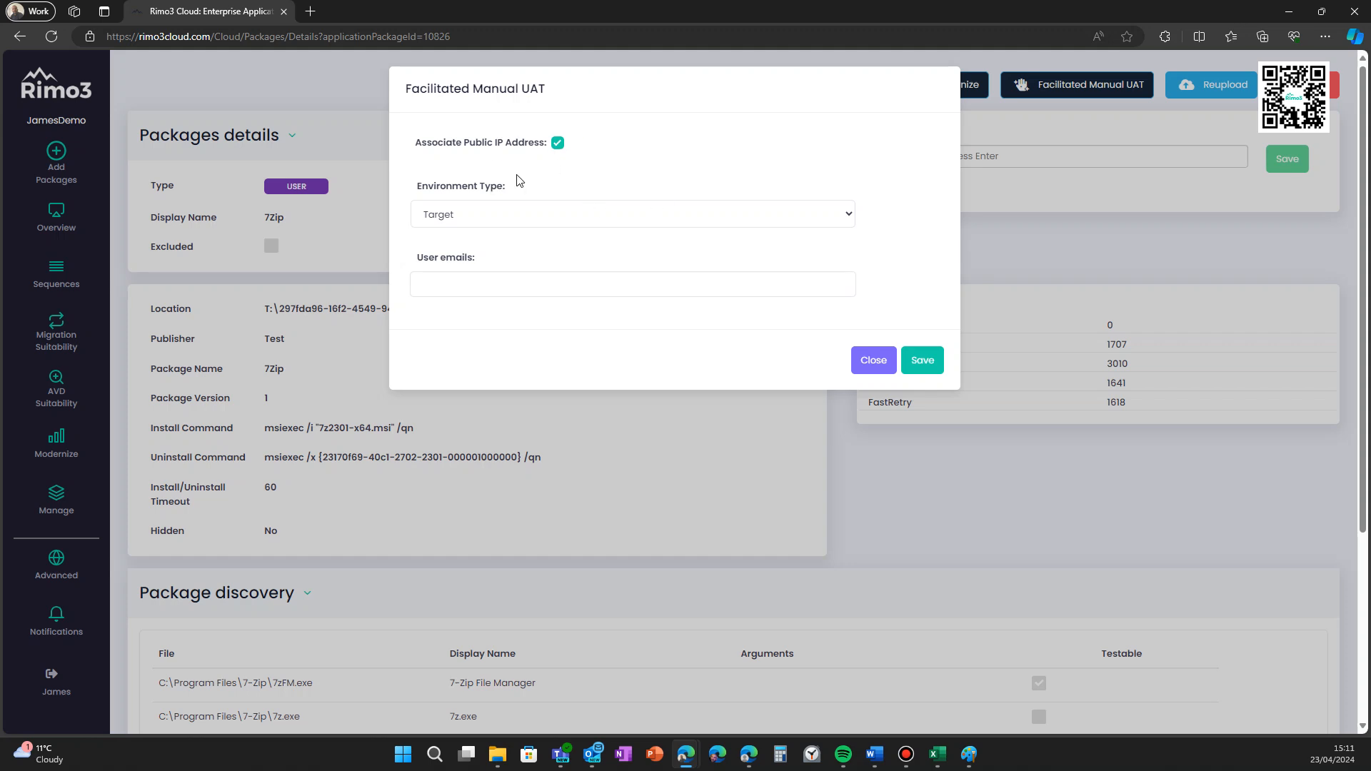
pyautogui.click(558, 143)
pyautogui.click(558, 145)
pyautogui.click(504, 282)
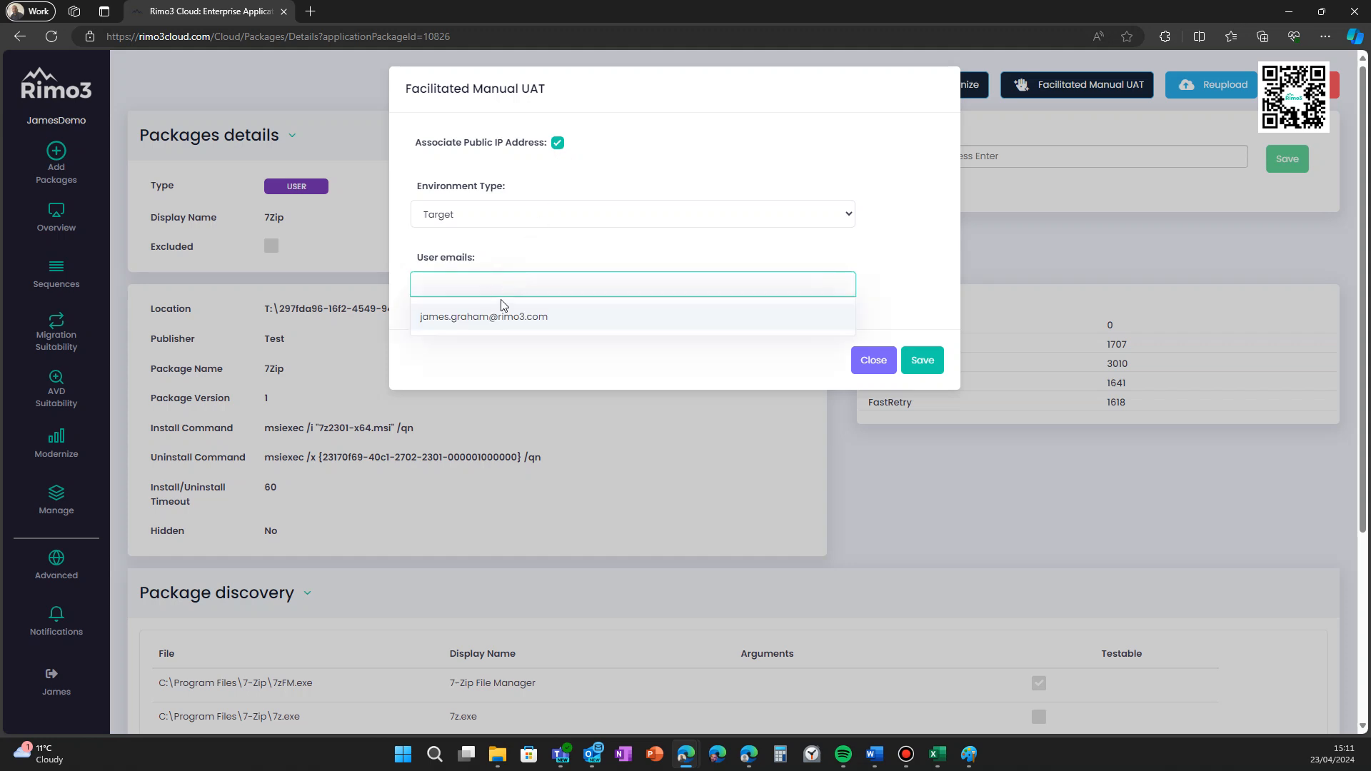
pyautogui.click(502, 315)
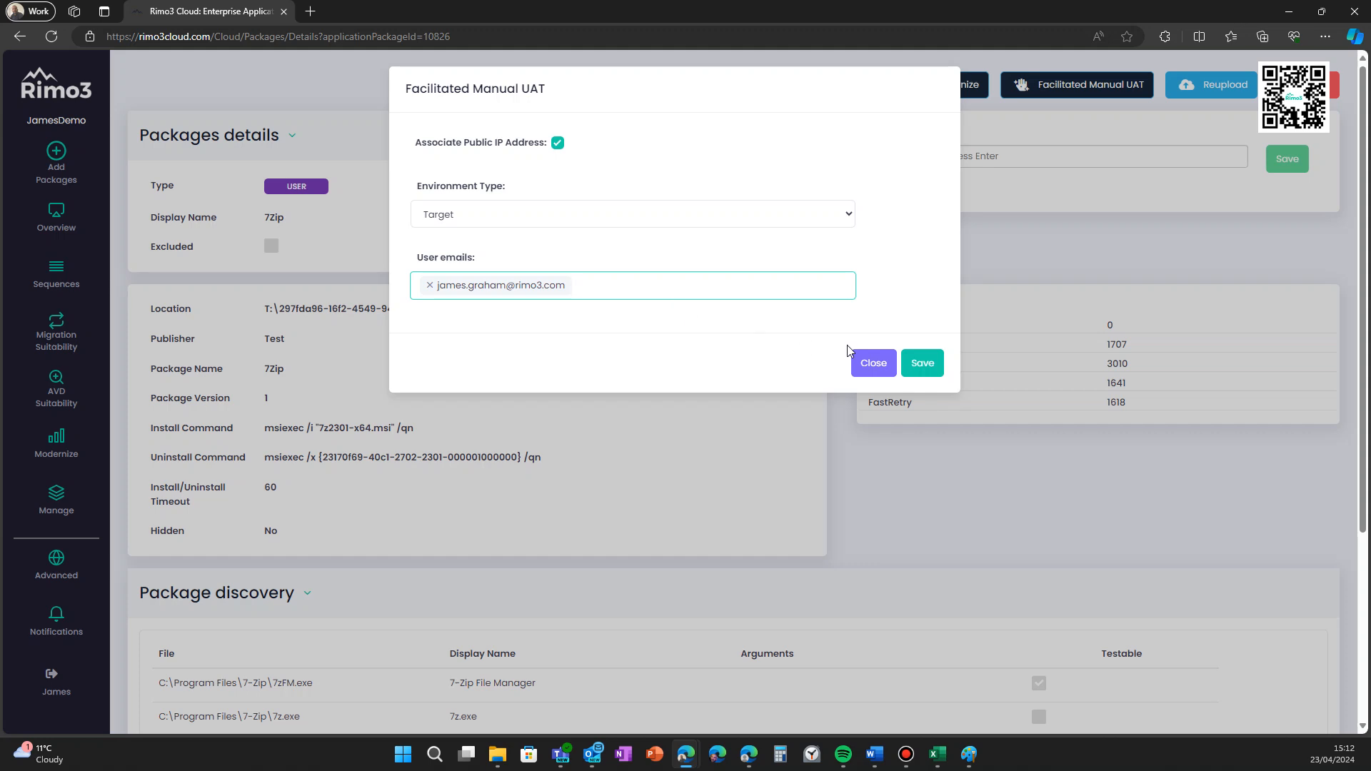
# Save the settings to start the Facilitated Manual UAT sequence and stay on the package details page
pyautogui.click(921, 362)
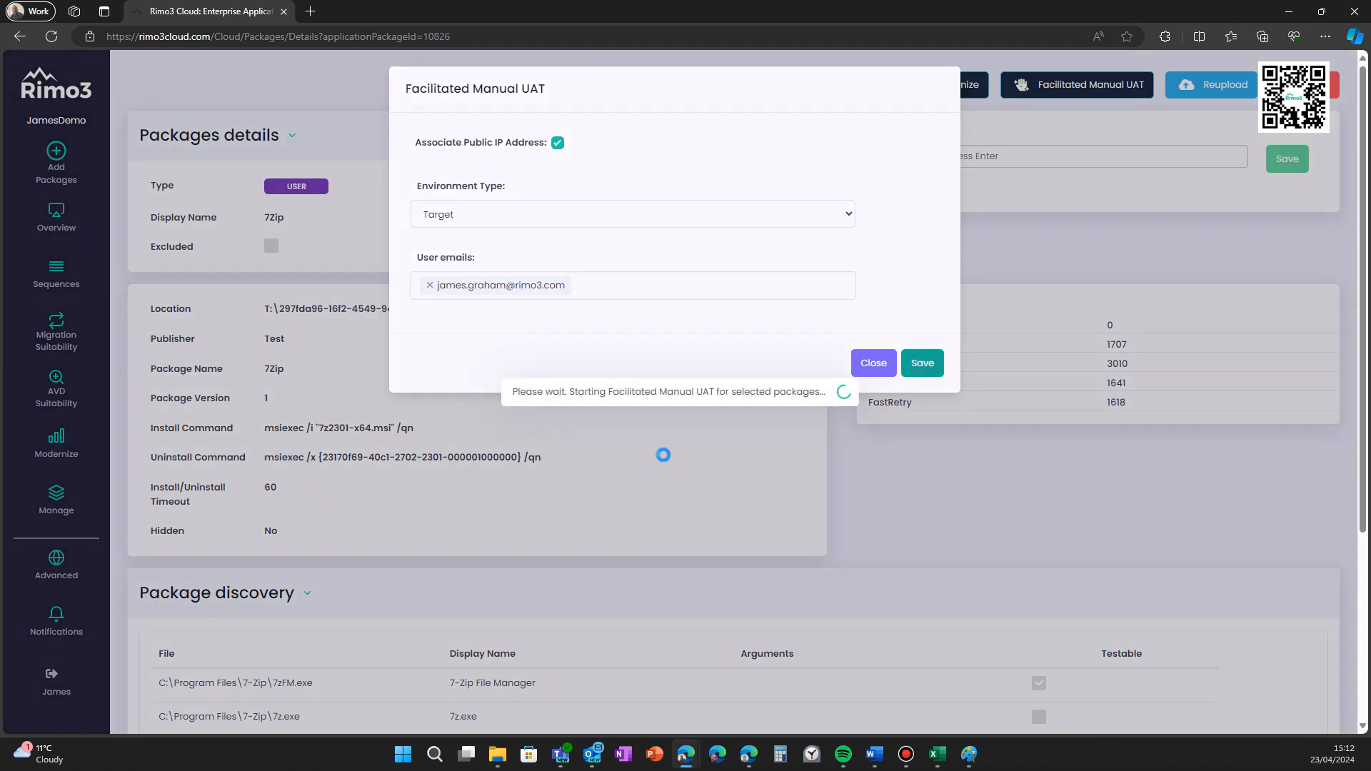
pyautogui.scroll(-1, 664, 455)
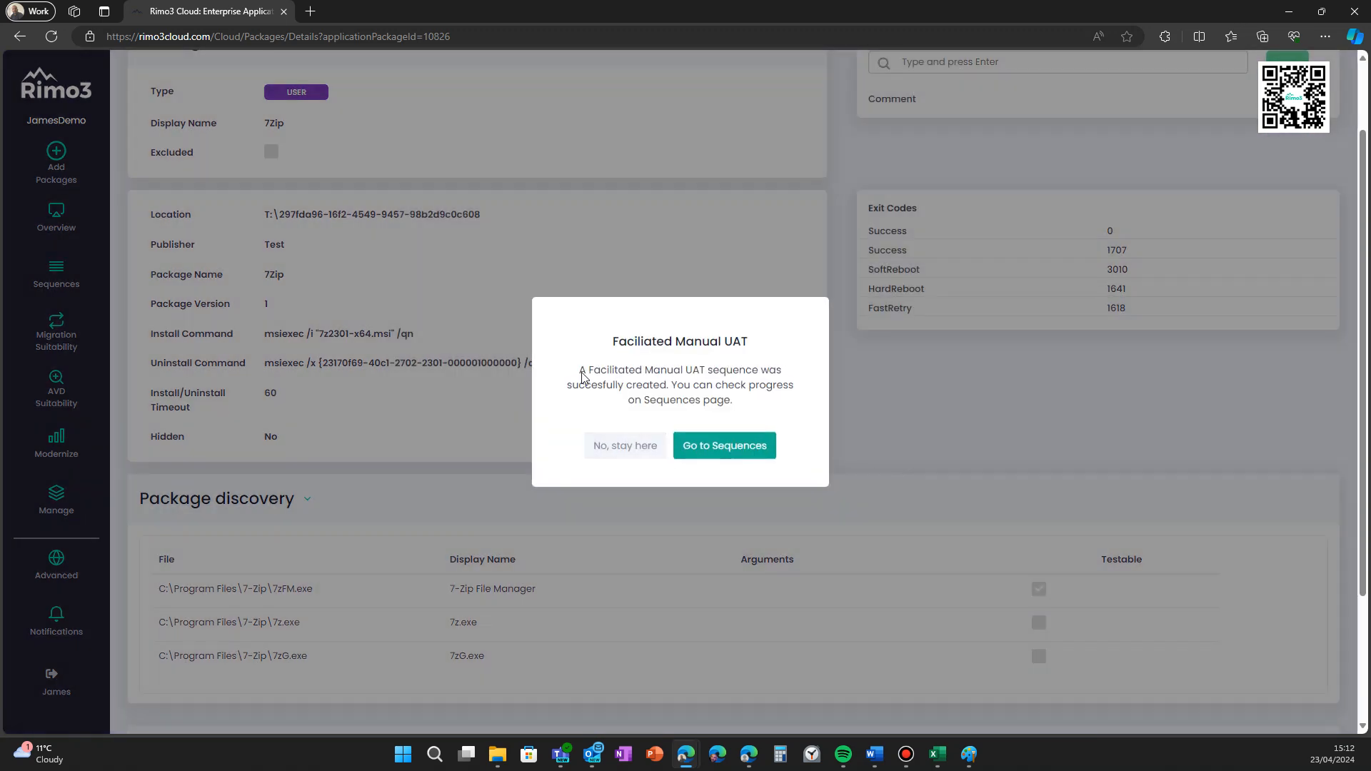
pyautogui.click(608, 451)
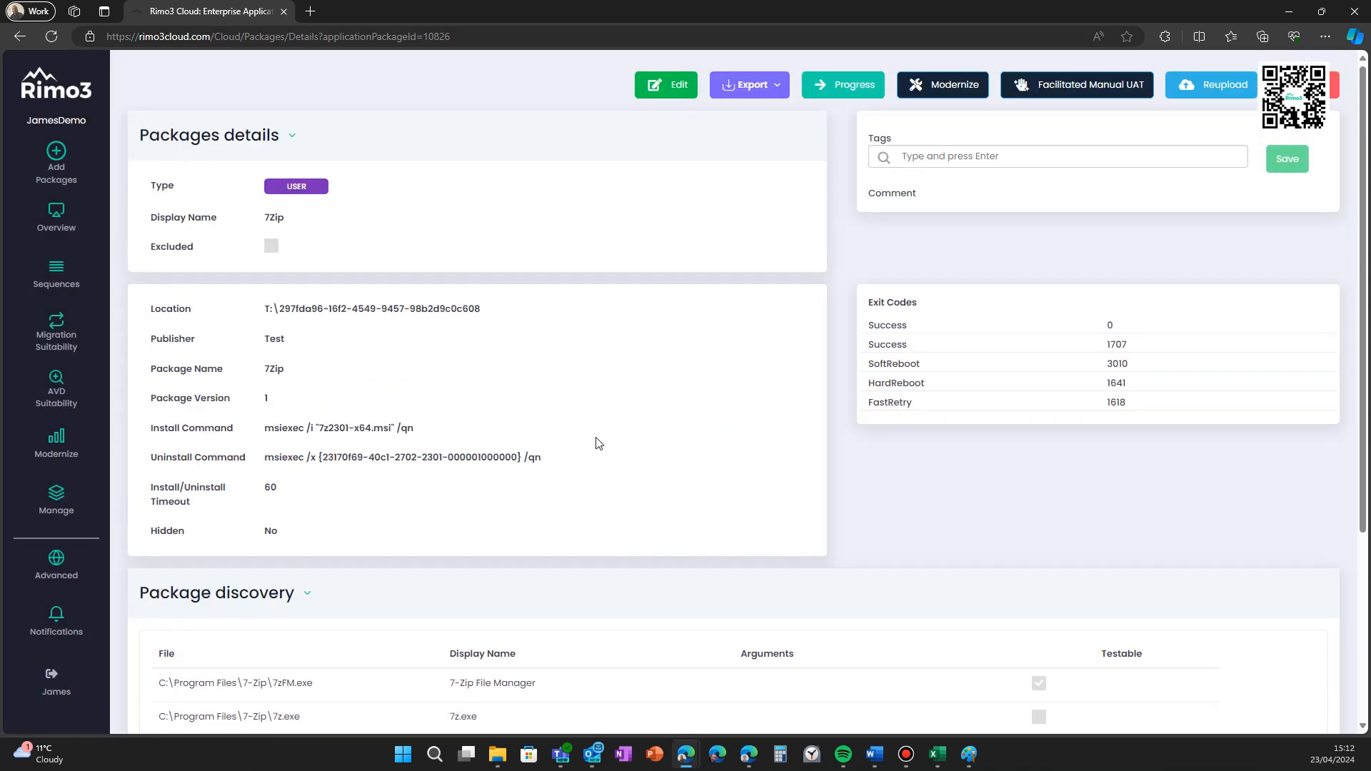
# Start editing the 7Zip package and add Citrix Workspace as a dependency
pyautogui.scroll(-4, 598, 443)
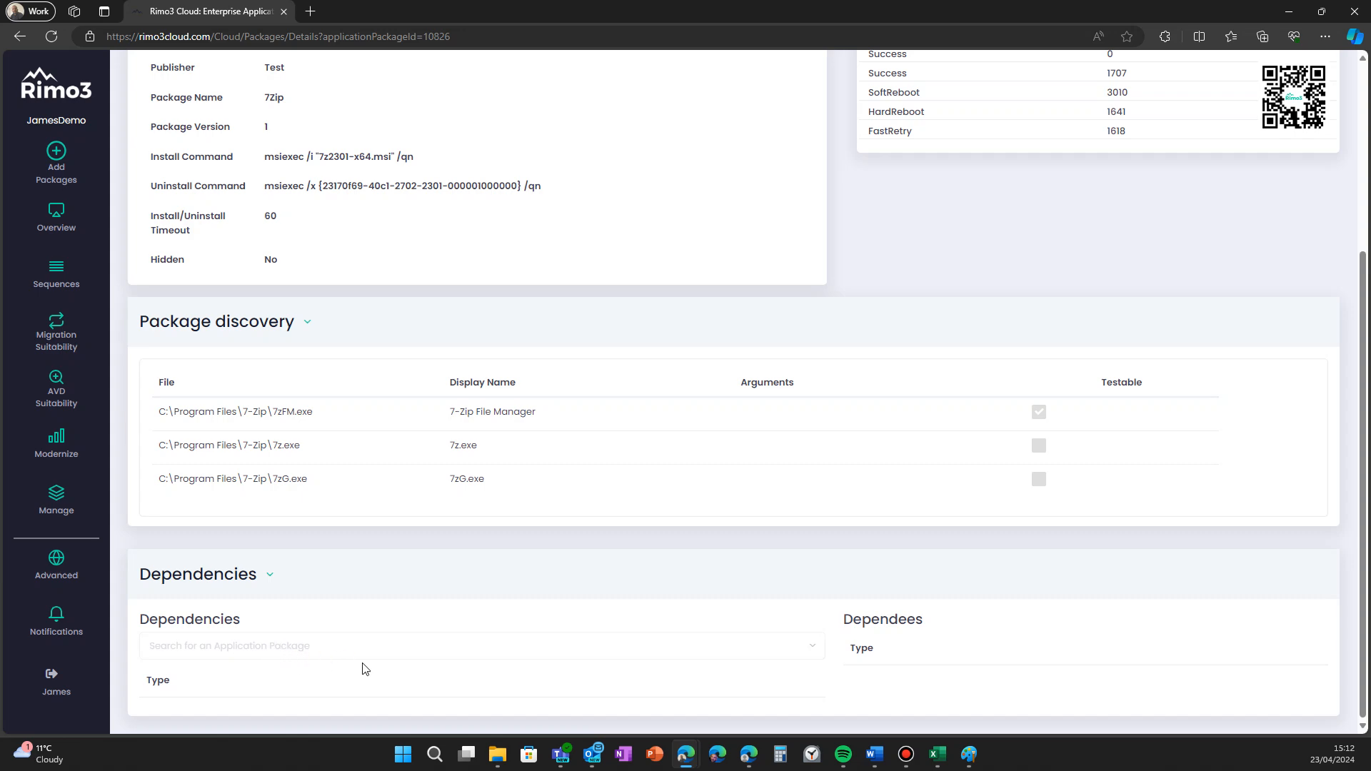
pyautogui.scroll(4, 553, 621)
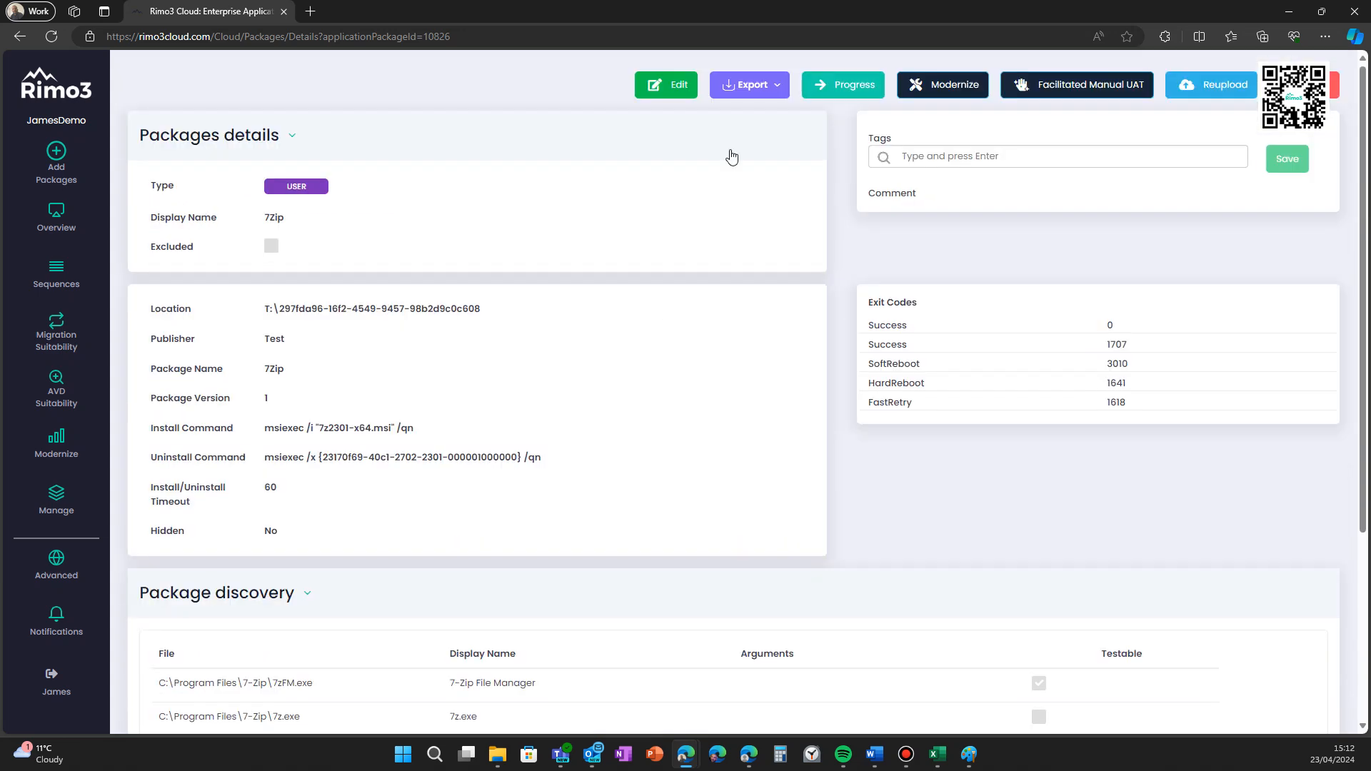
pyautogui.click(660, 87)
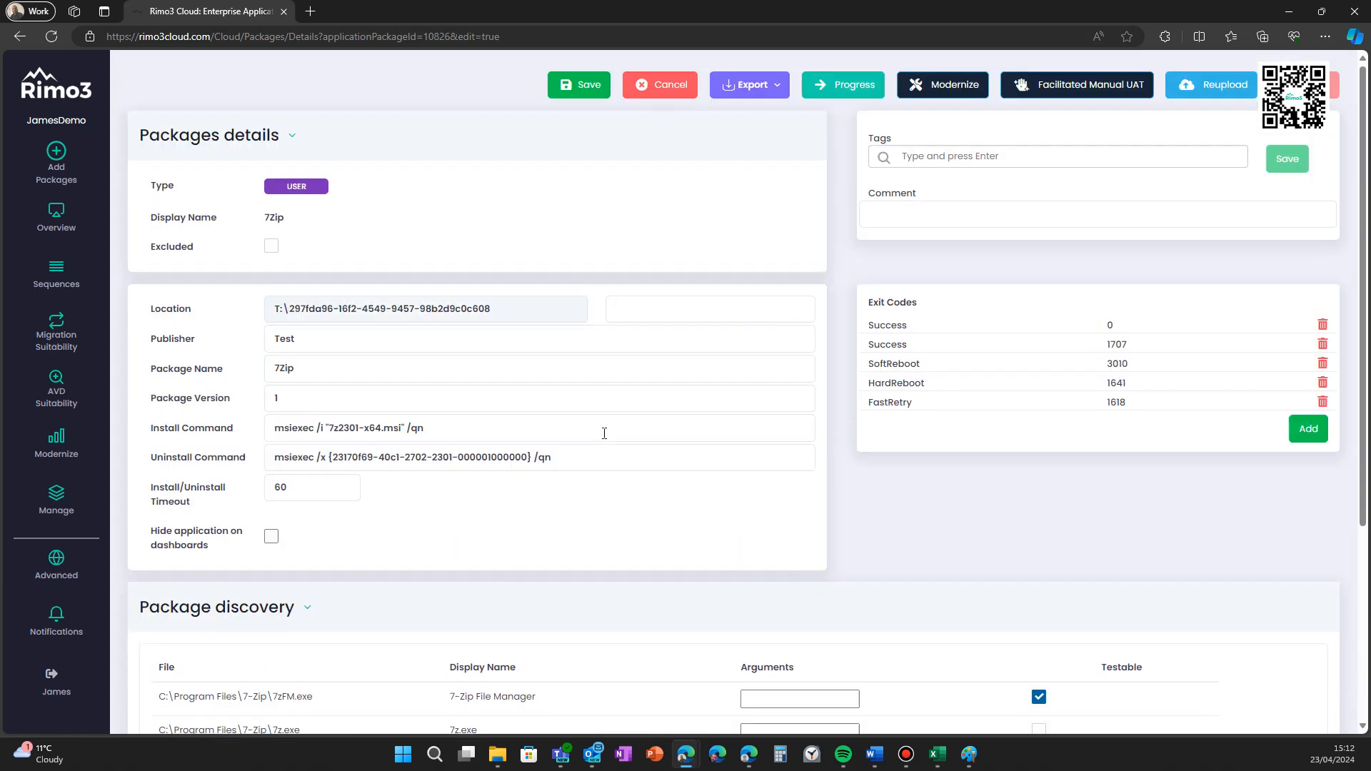
pyautogui.scroll(-4, 606, 432)
pyautogui.click(372, 647)
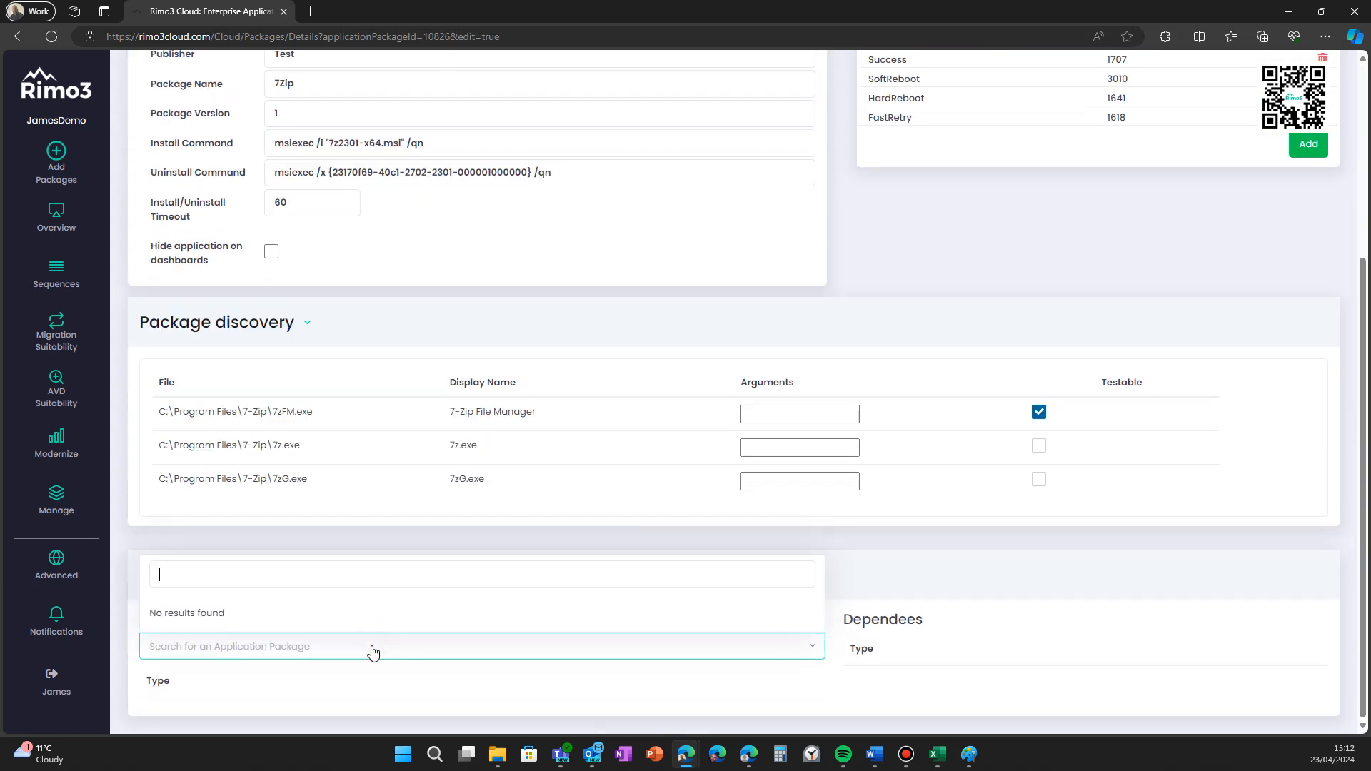
pyautogui.write('p')
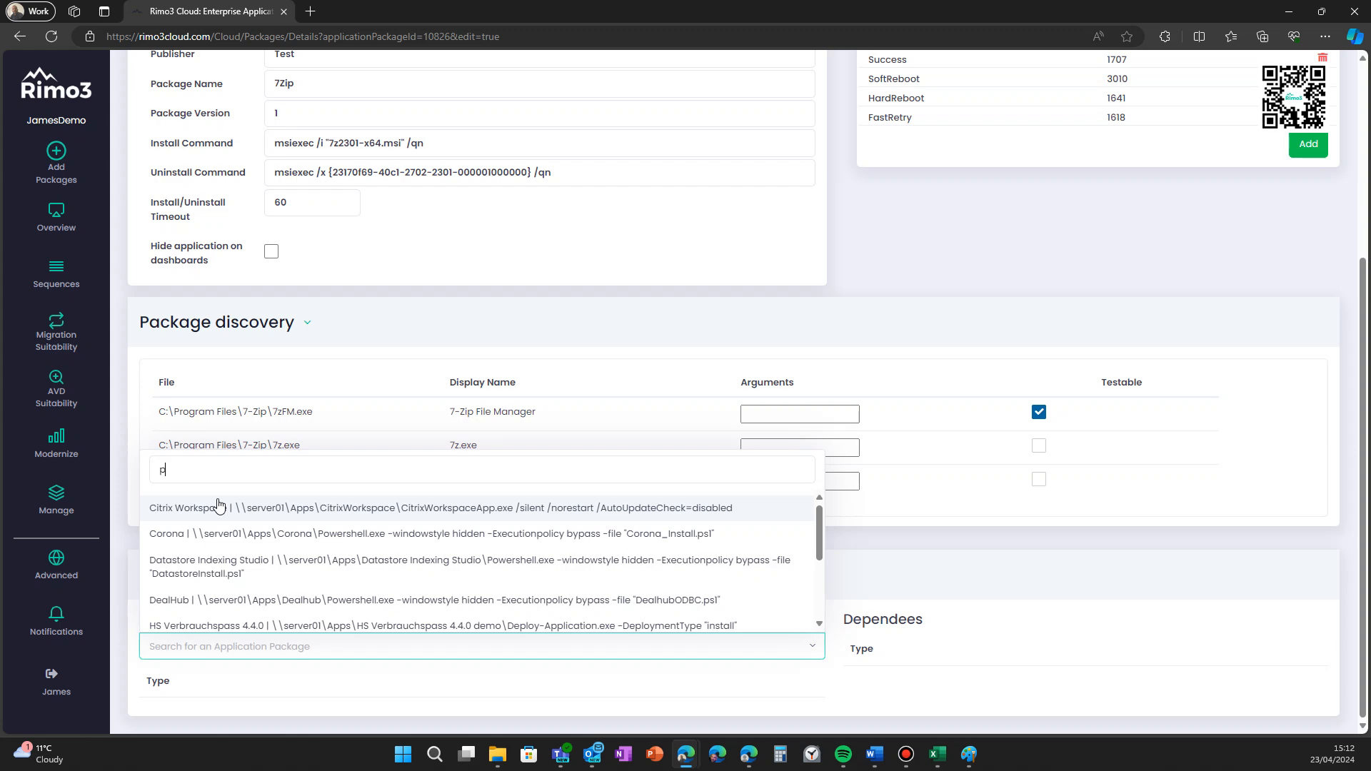
pyautogui.click(218, 506)
pyautogui.scroll(3, 532, 667)
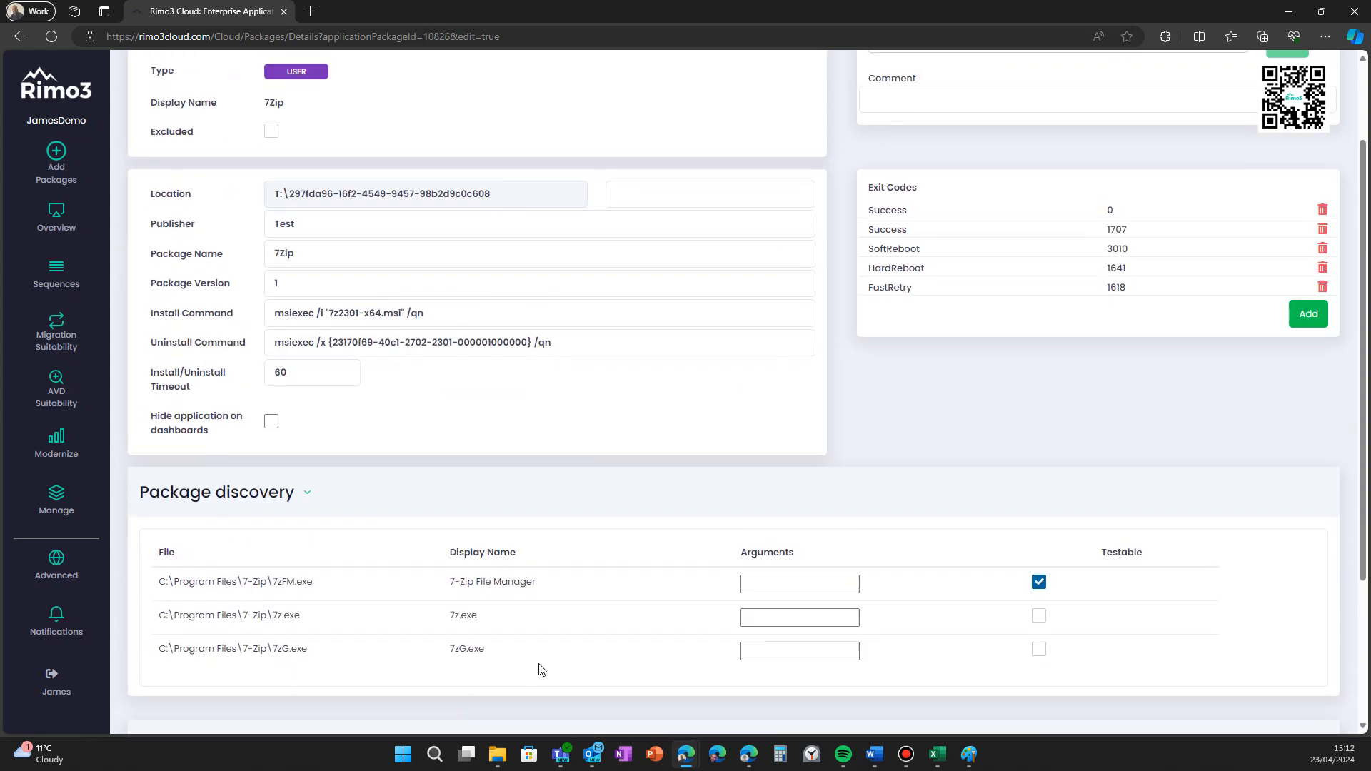
pyautogui.scroll(-4, 547, 601)
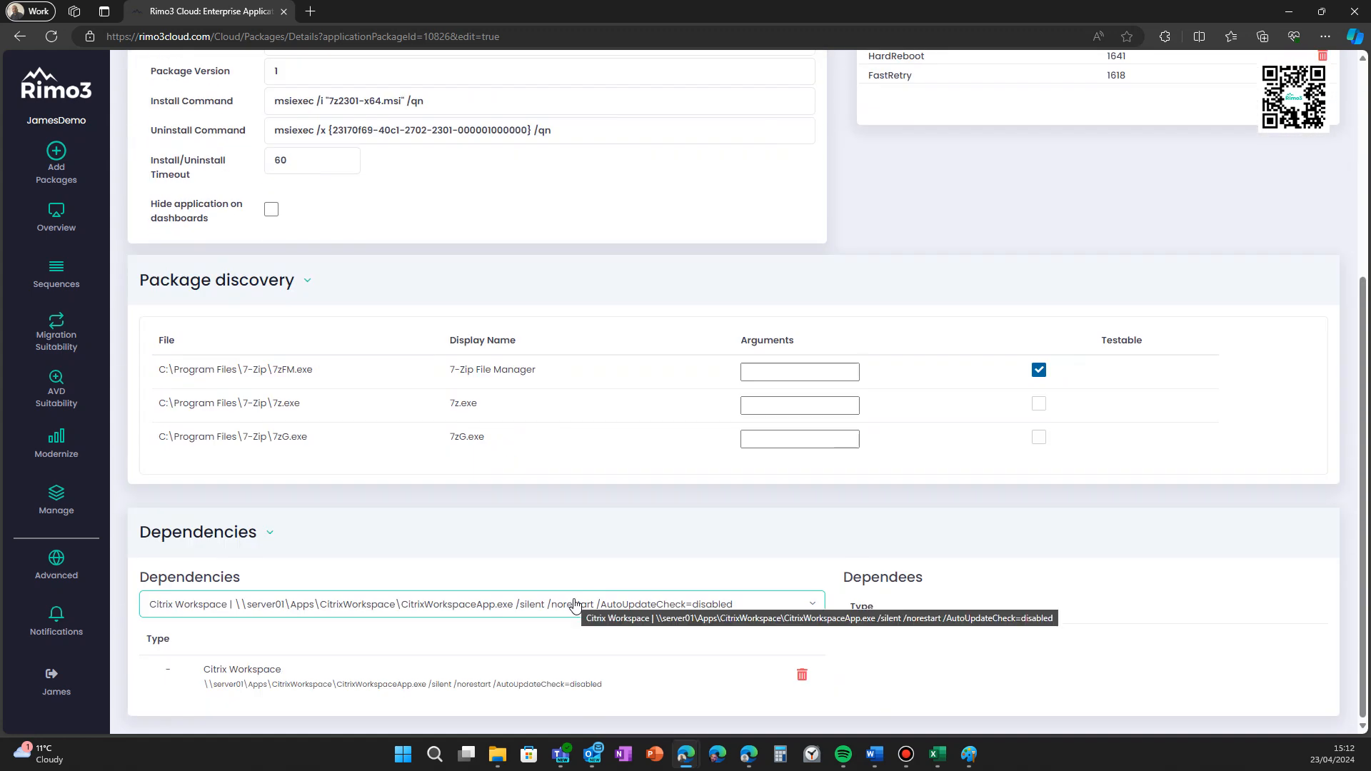
# Remove the Citrix Workspace dependency and cancel editing the 7Zip package
pyautogui.click(803, 675)
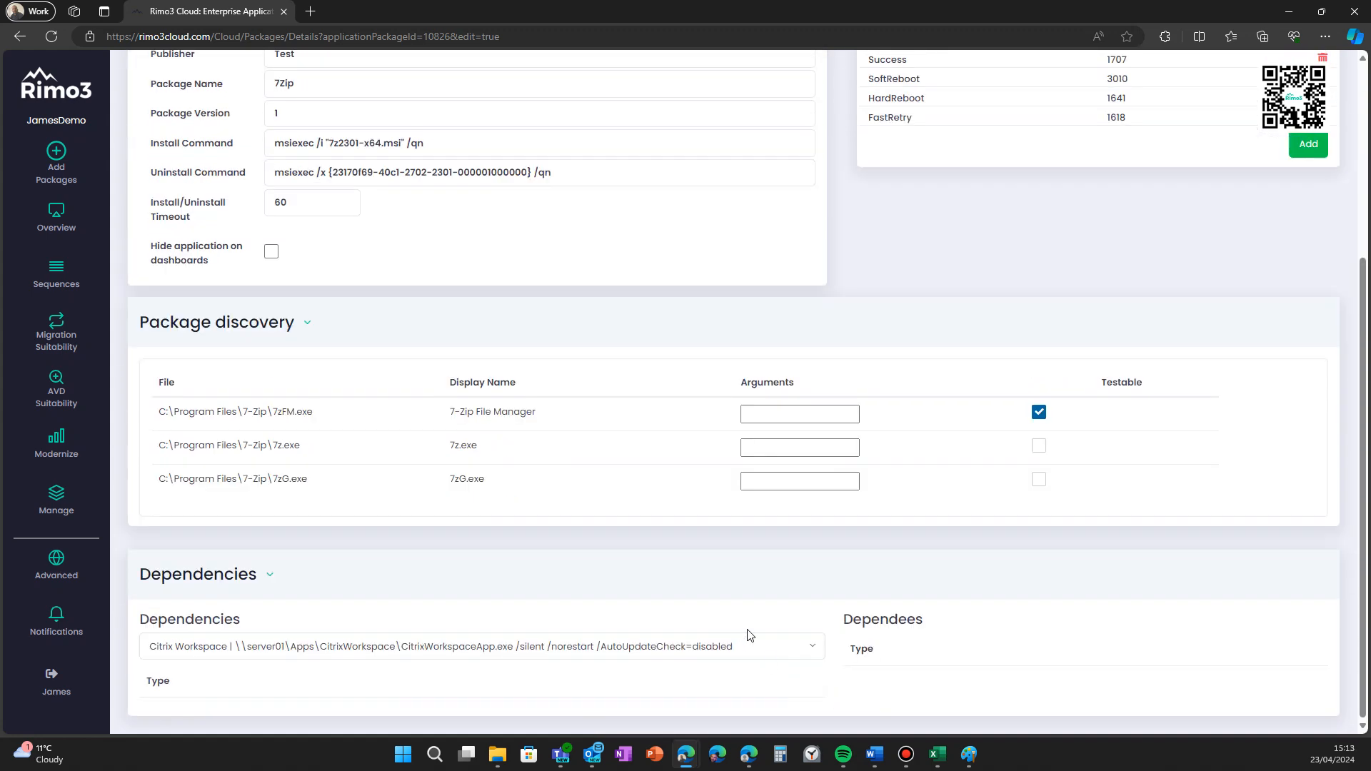
pyautogui.scroll(4, 749, 632)
pyautogui.click(670, 85)
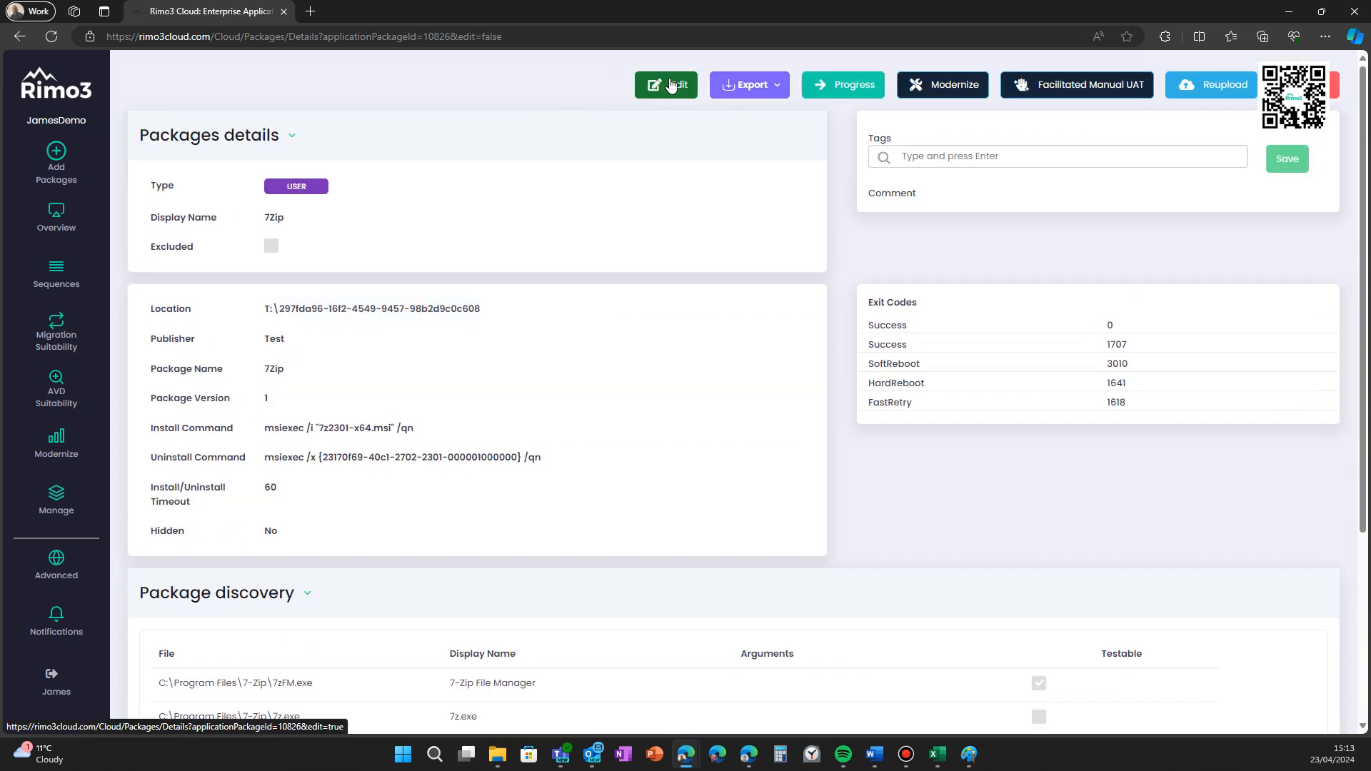
# Open the running Facilitated Manual UAT sequence for 7Zip and examine its task runner name and operating system
pyautogui.click(69, 286)
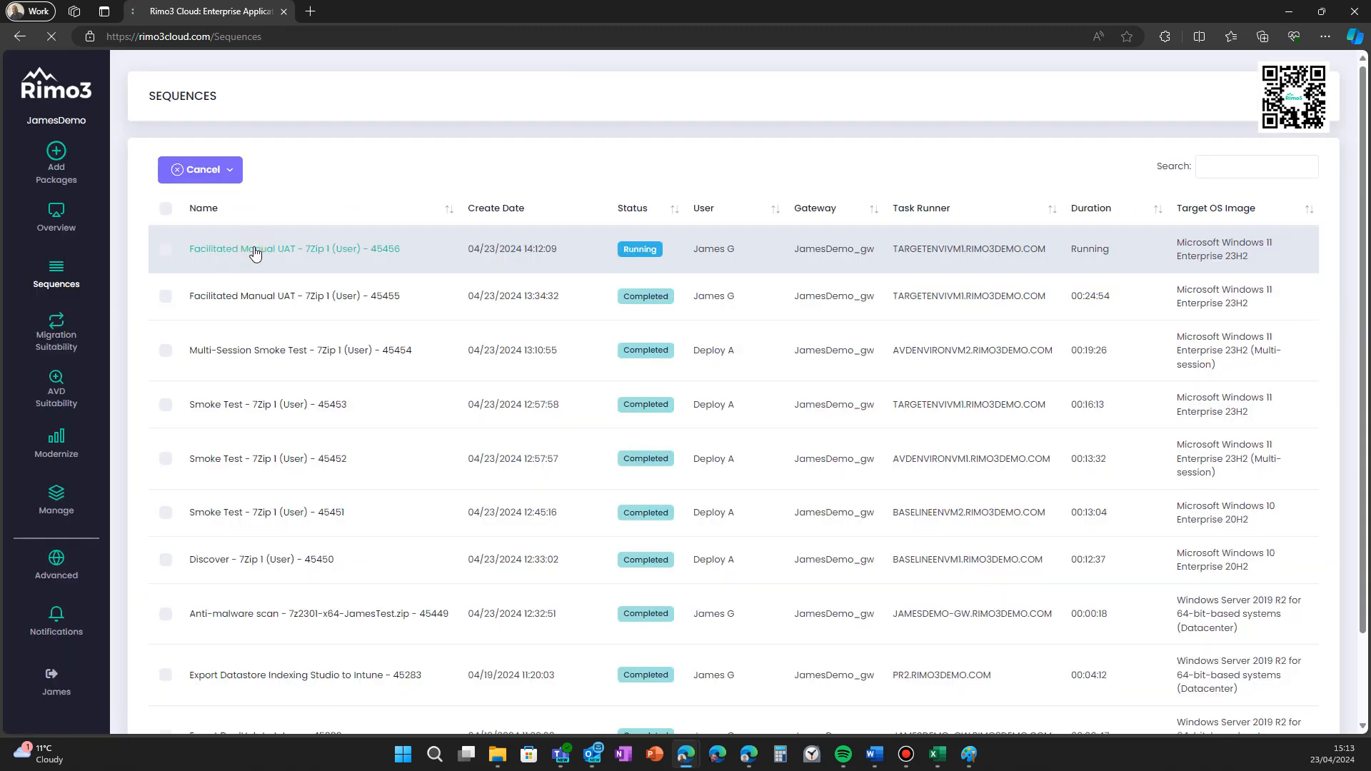
pyautogui.click(255, 251)
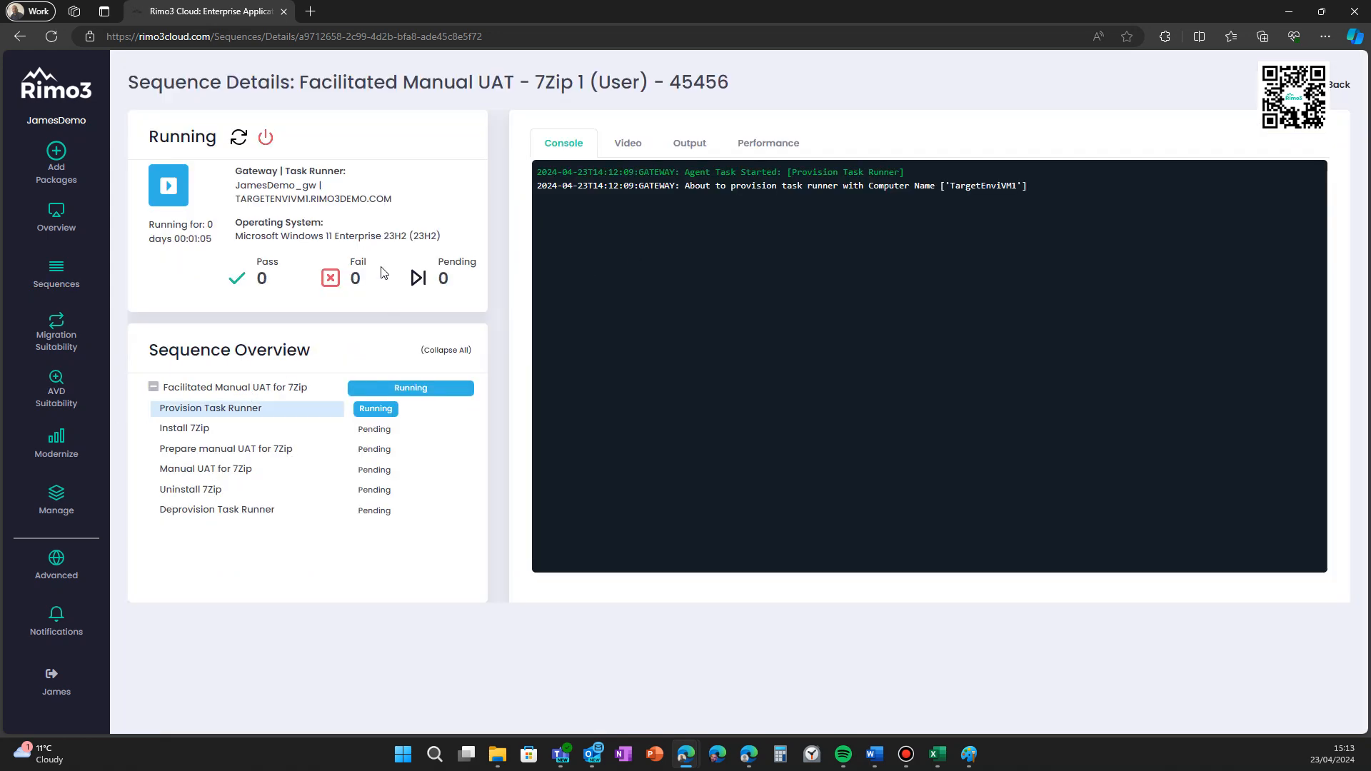
pyautogui.moveTo(237, 199); pyautogui.dragTo(399, 207)
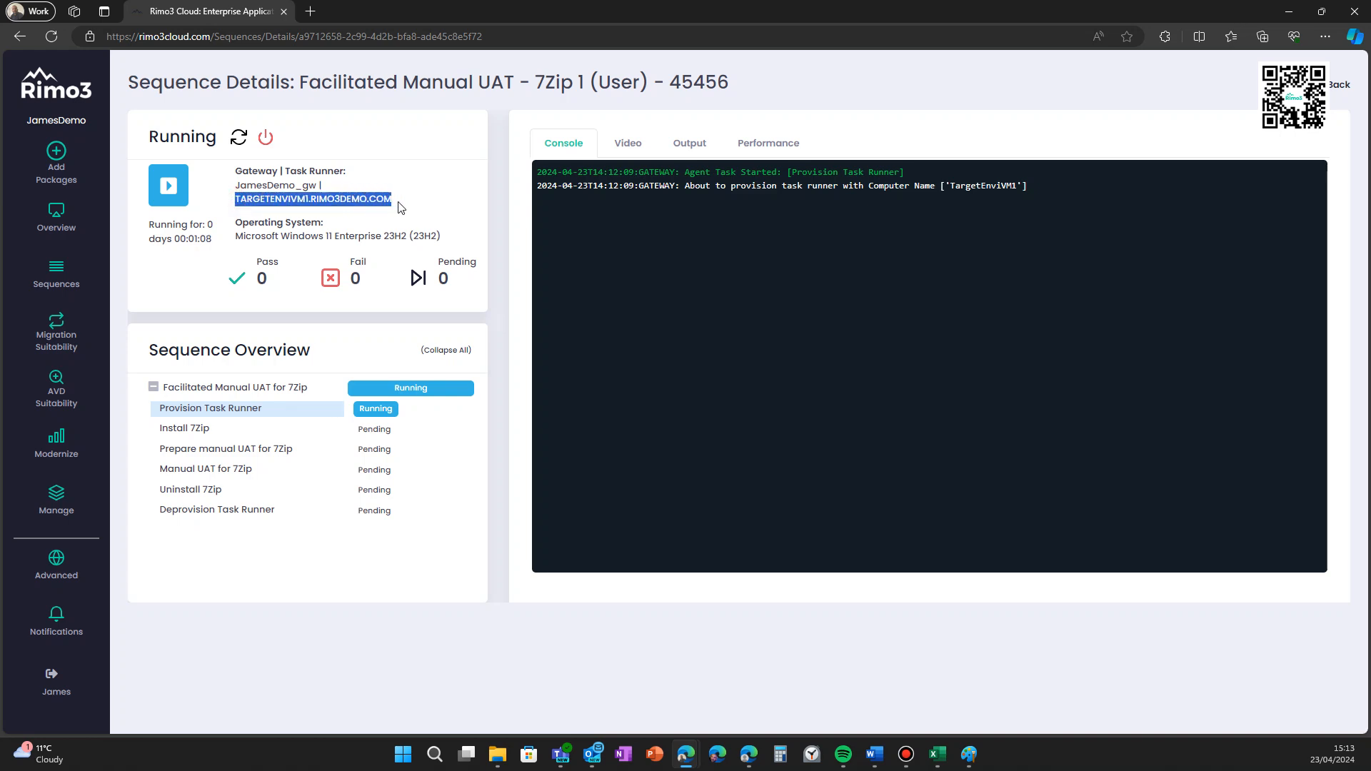
pyautogui.click(345, 203)
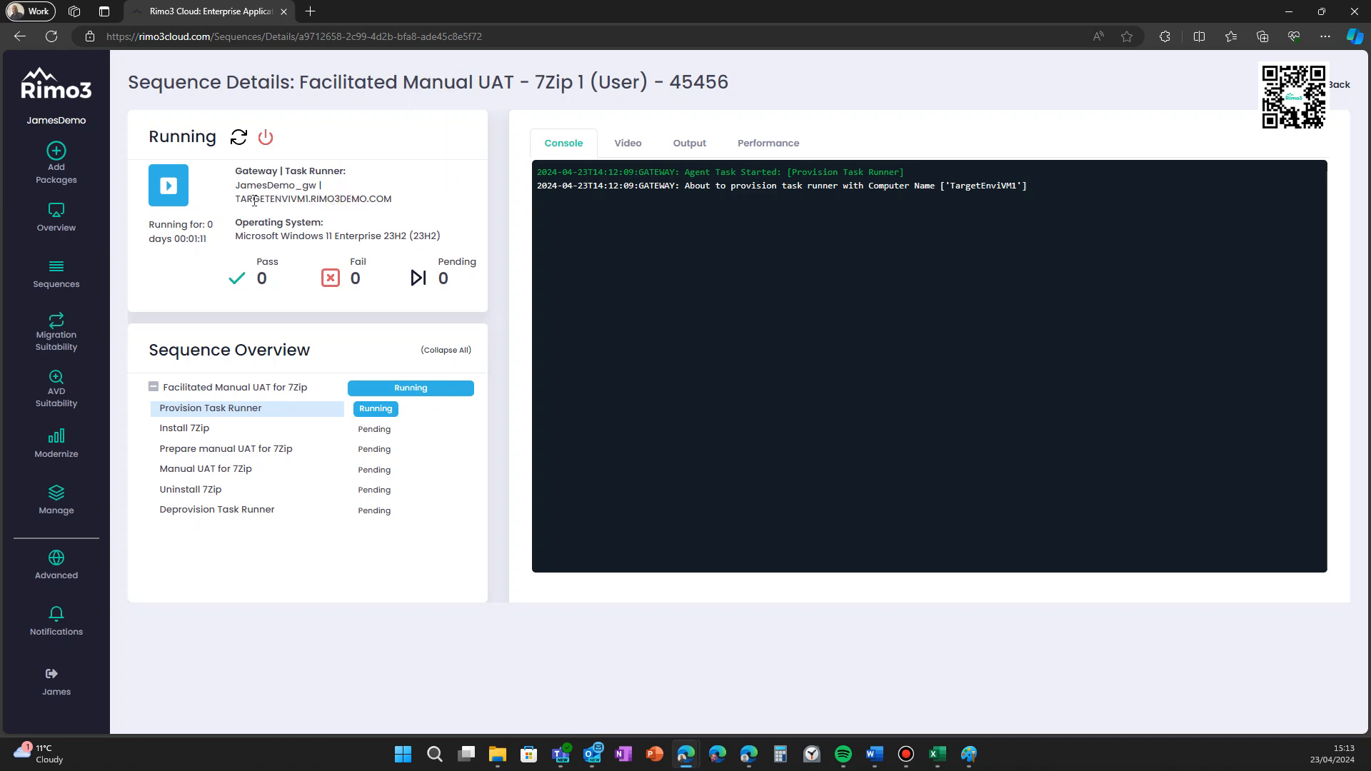
pyautogui.moveTo(237, 198); pyautogui.dragTo(426, 209)
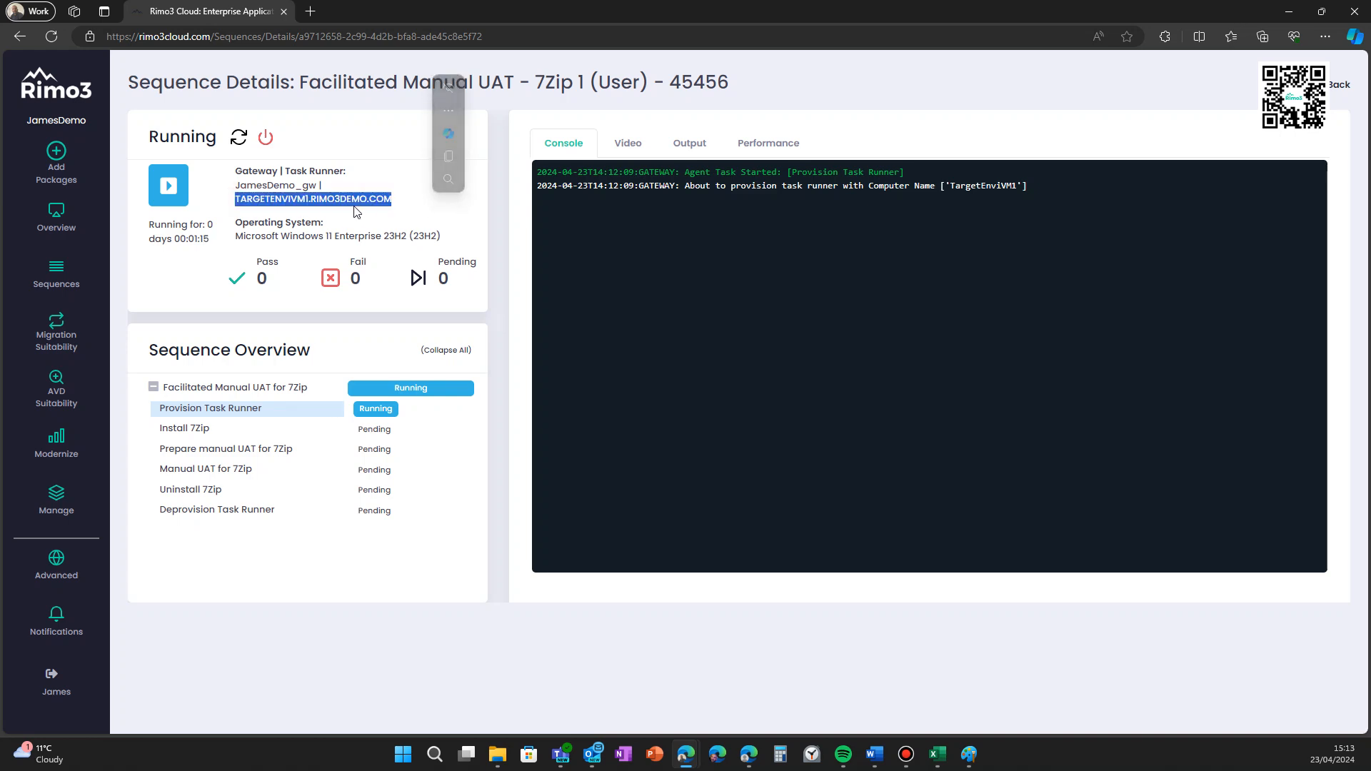
pyautogui.click(282, 236)
pyautogui.moveTo(254, 234); pyautogui.dragTo(486, 236)
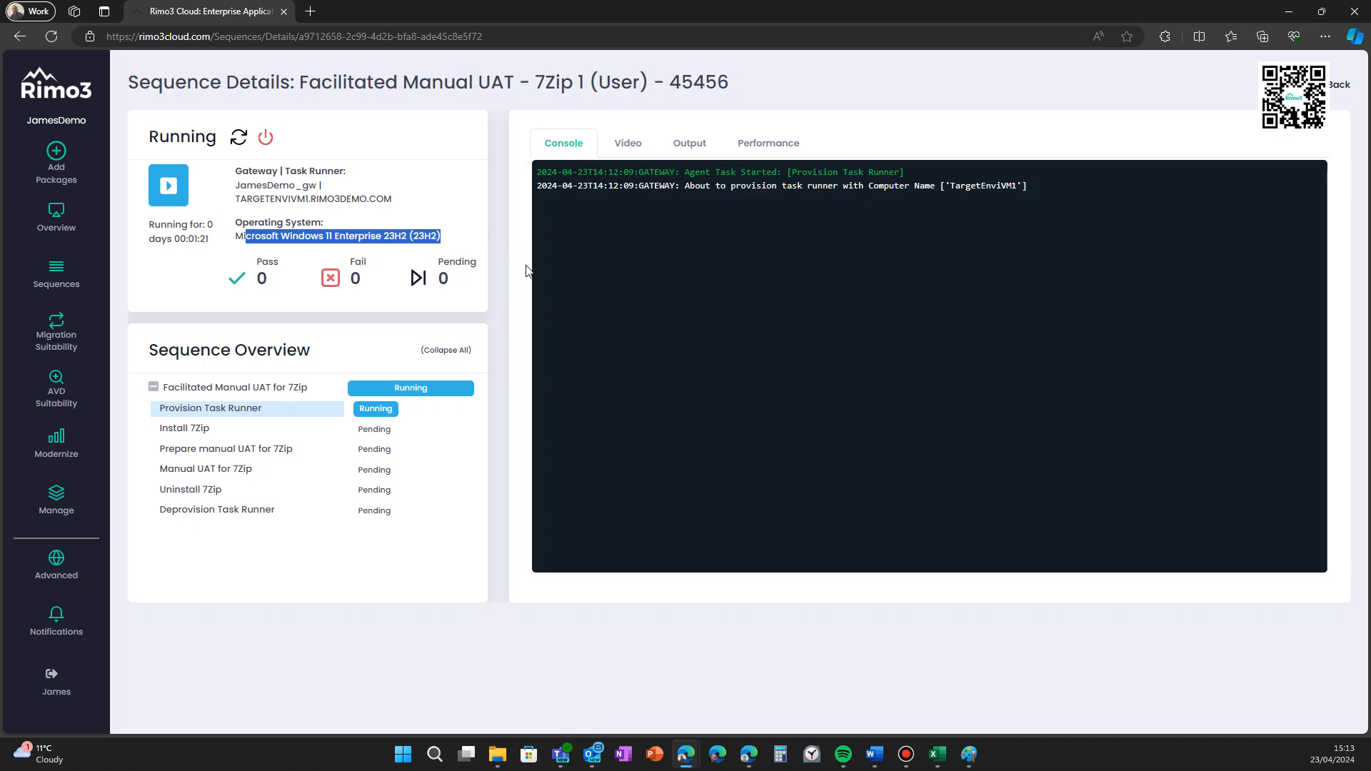
pyautogui.click(569, 261)
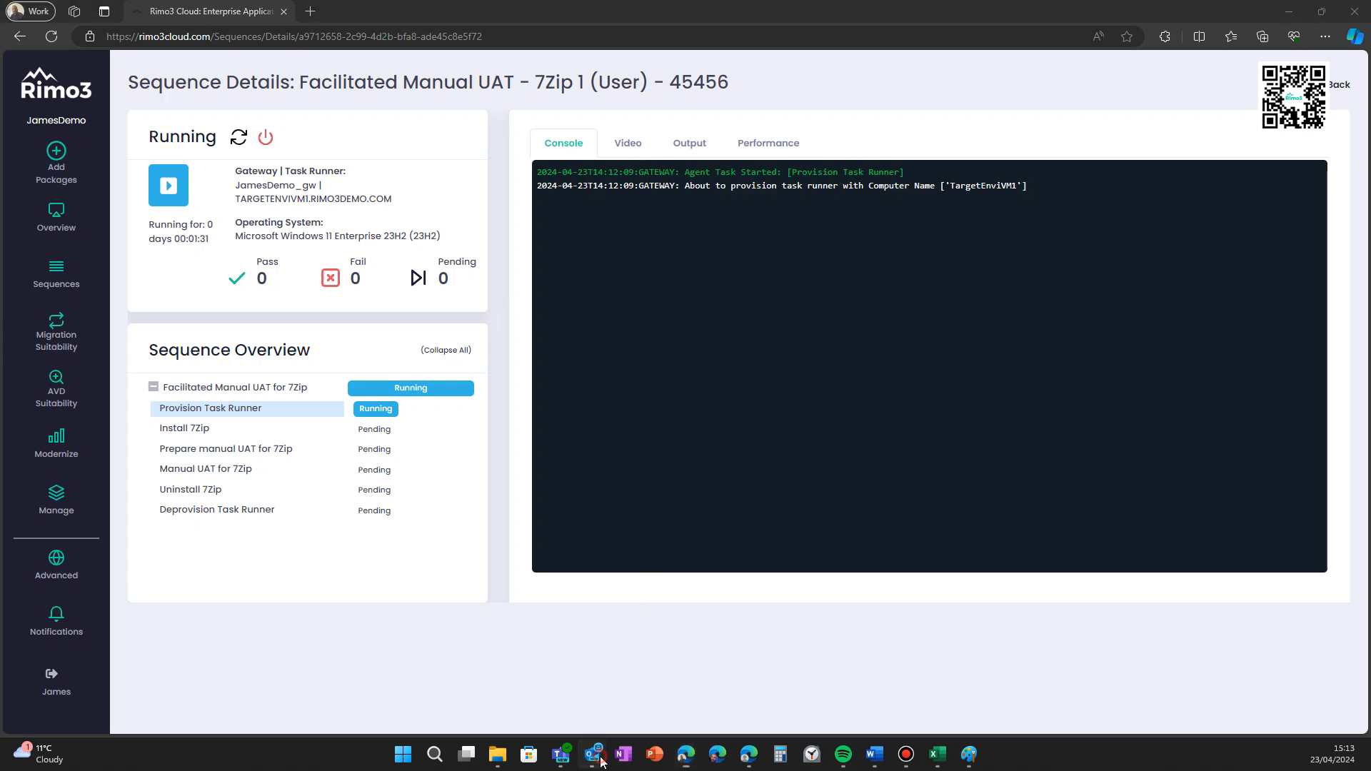
# Switch to Outlook's "Facilitated Manual UAT has been created" email and examine its package, OS, environment, task runner and IP address details
pyautogui.moveTo(592, 754)
pyautogui.click(466, 696)
pyautogui.moveTo(969, 754)
pyautogui.moveTo(726, 770); pyautogui.dragTo(731, 162)
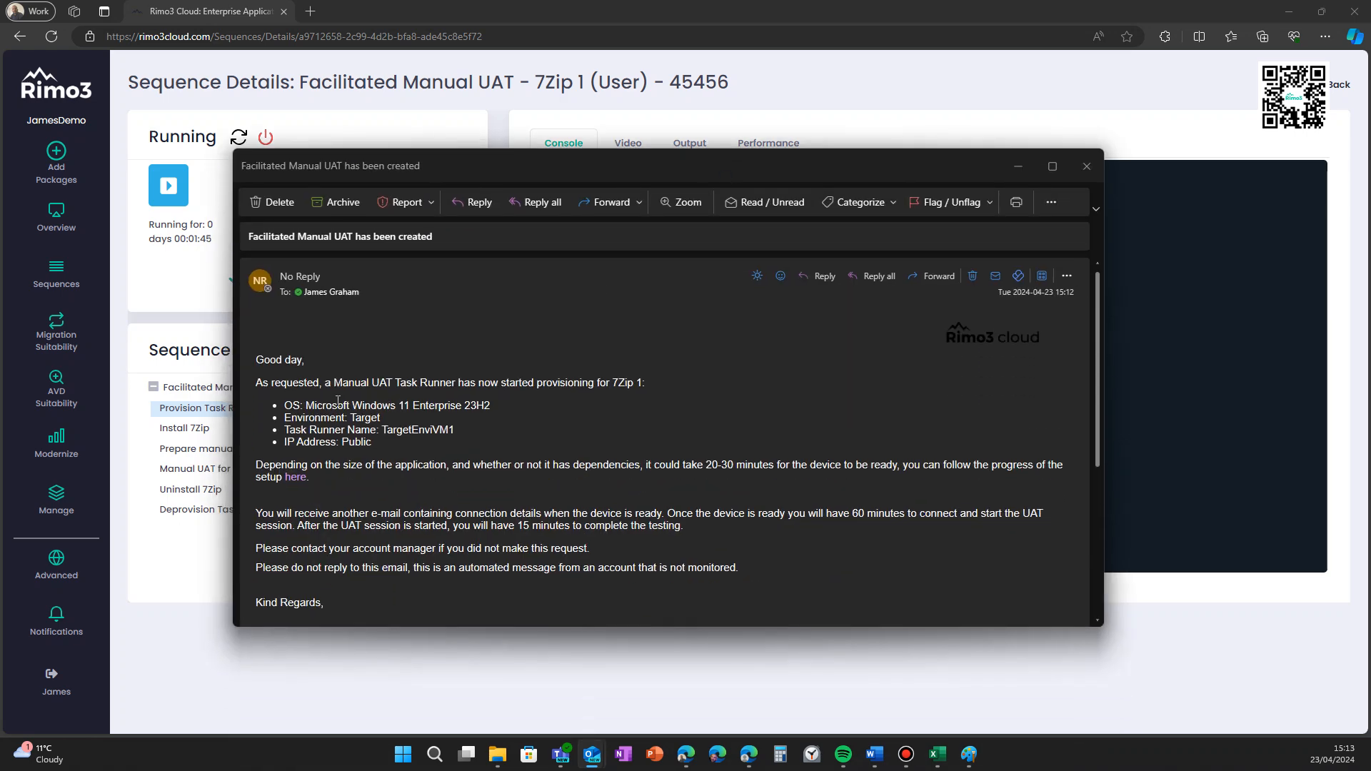
pyautogui.moveTo(343, 383); pyautogui.dragTo(625, 382)
pyautogui.moveTo(610, 384); pyautogui.dragTo(654, 389)
pyautogui.moveTo(305, 405); pyautogui.dragTo(495, 403)
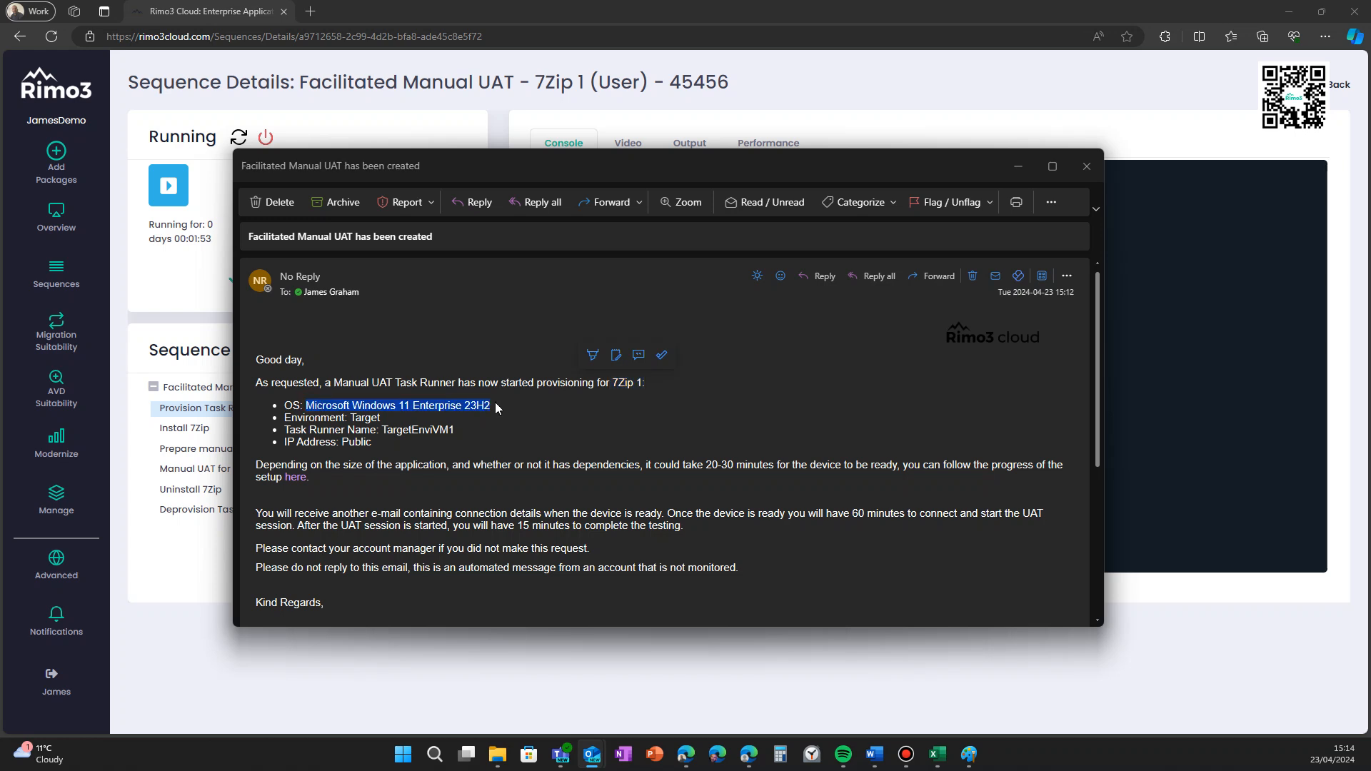
pyautogui.click(469, 429)
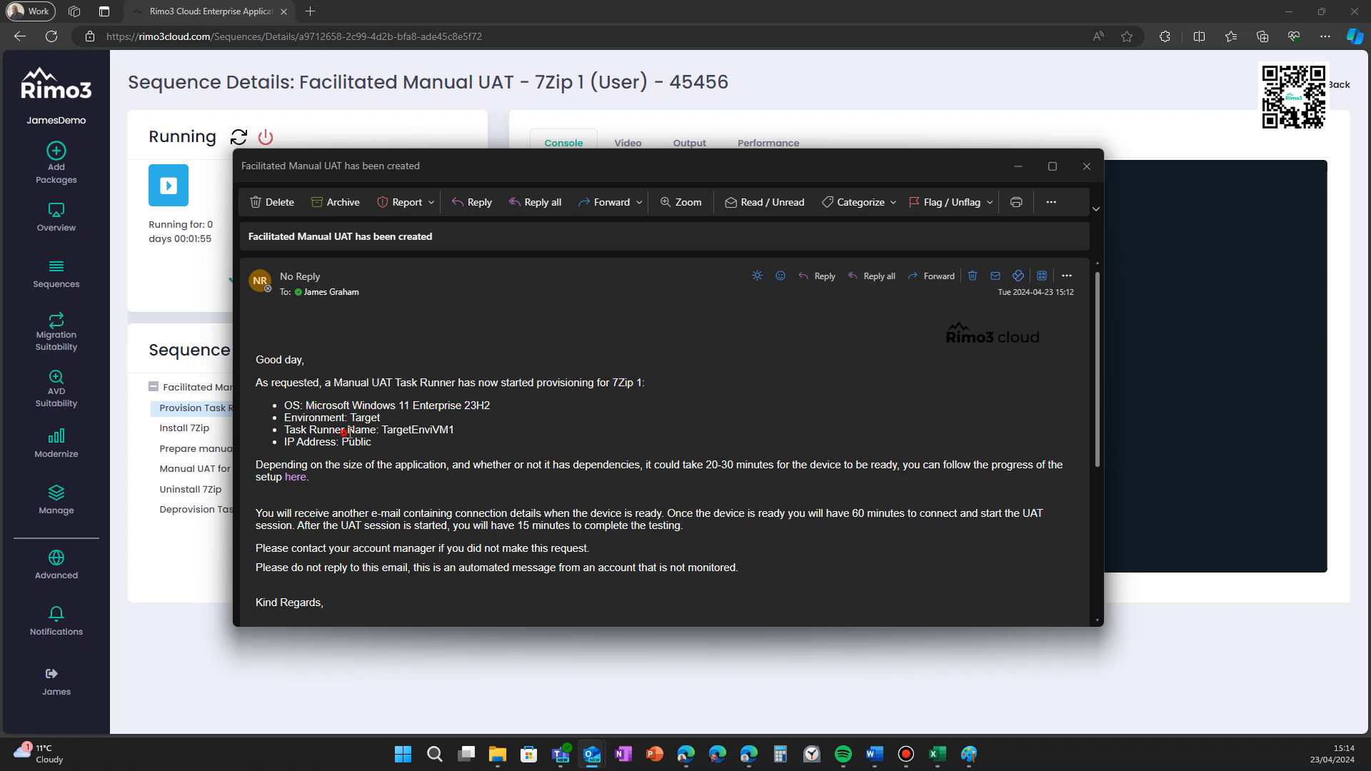
pyautogui.moveTo(345, 430); pyautogui.dragTo(316, 443)
pyautogui.click(341, 482)
# Examine the email's expected device setup time, progress link, and time limits for connecting and completing the UAT session
pyautogui.moveTo(708, 463); pyautogui.dragTo(895, 469)
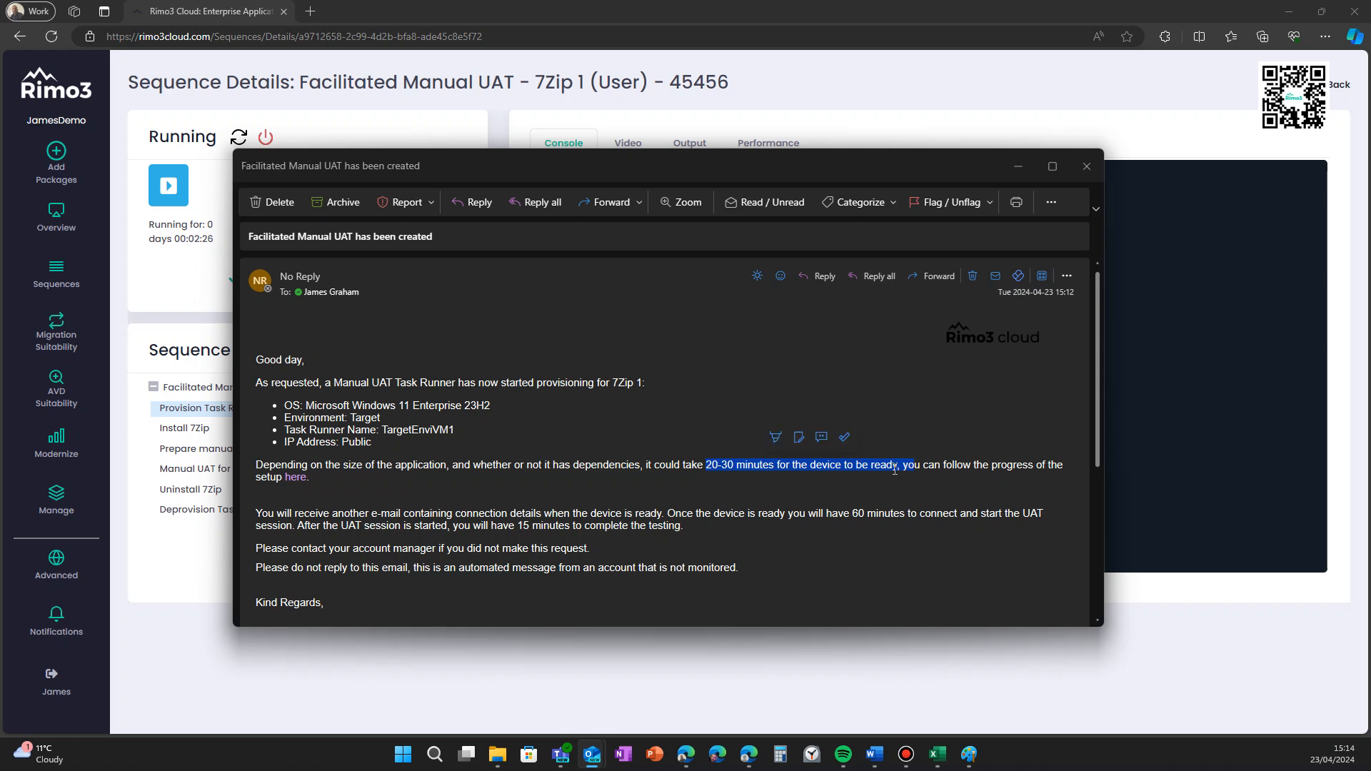
pyautogui.click(956, 492)
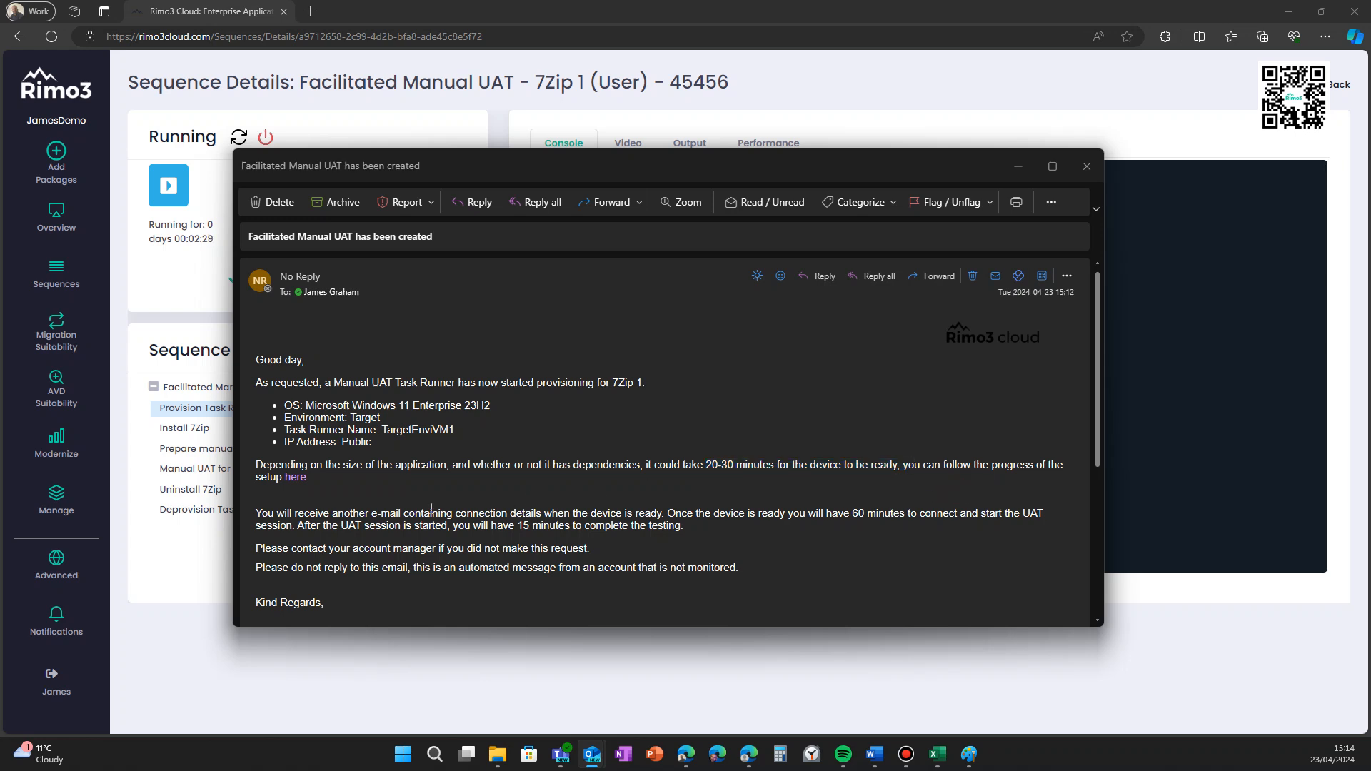
pyautogui.scroll(-1, 431, 507)
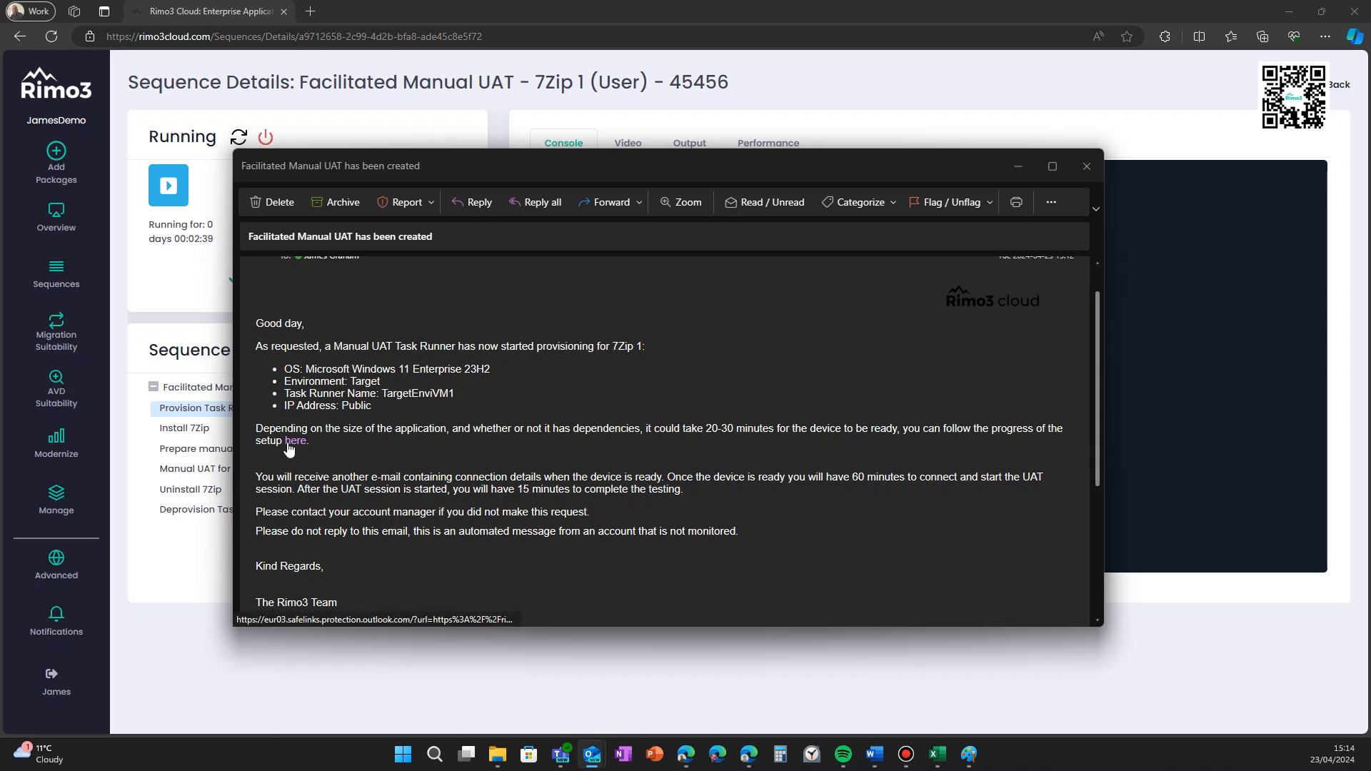
pyautogui.moveTo(259, 476); pyautogui.dragTo(716, 492)
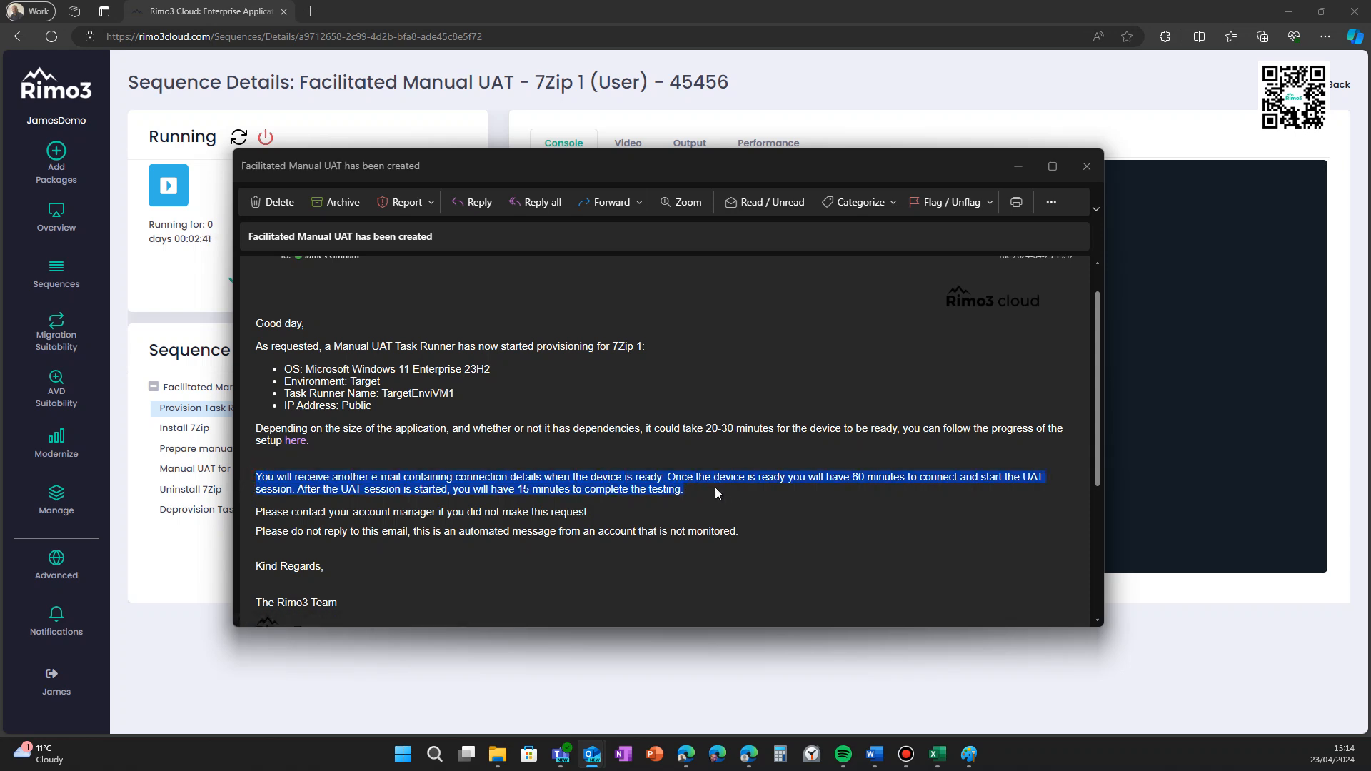
pyautogui.click(715, 489)
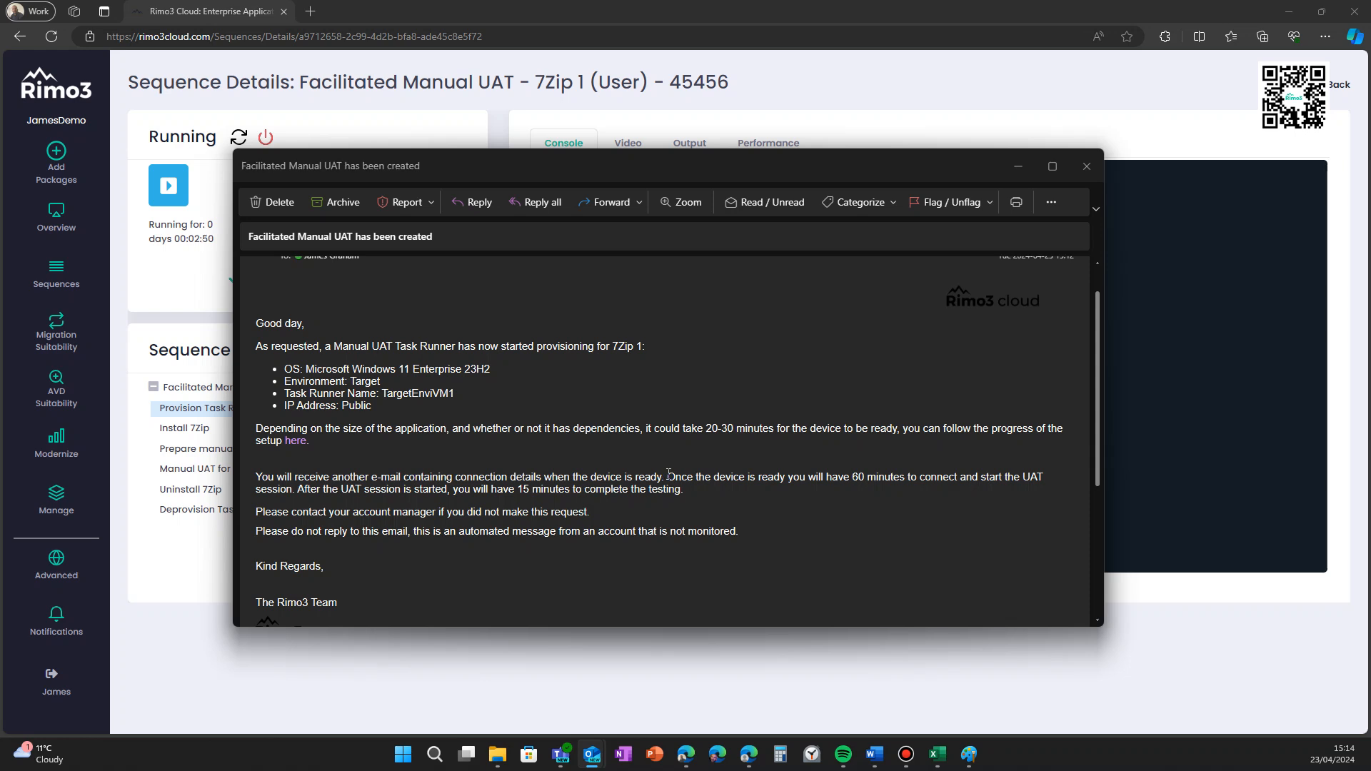
pyautogui.moveTo(668, 476); pyautogui.dragTo(945, 492)
pyautogui.click(638, 488)
pyautogui.moveTo(859, 476); pyautogui.dragTo(992, 479)
pyautogui.click(876, 501)
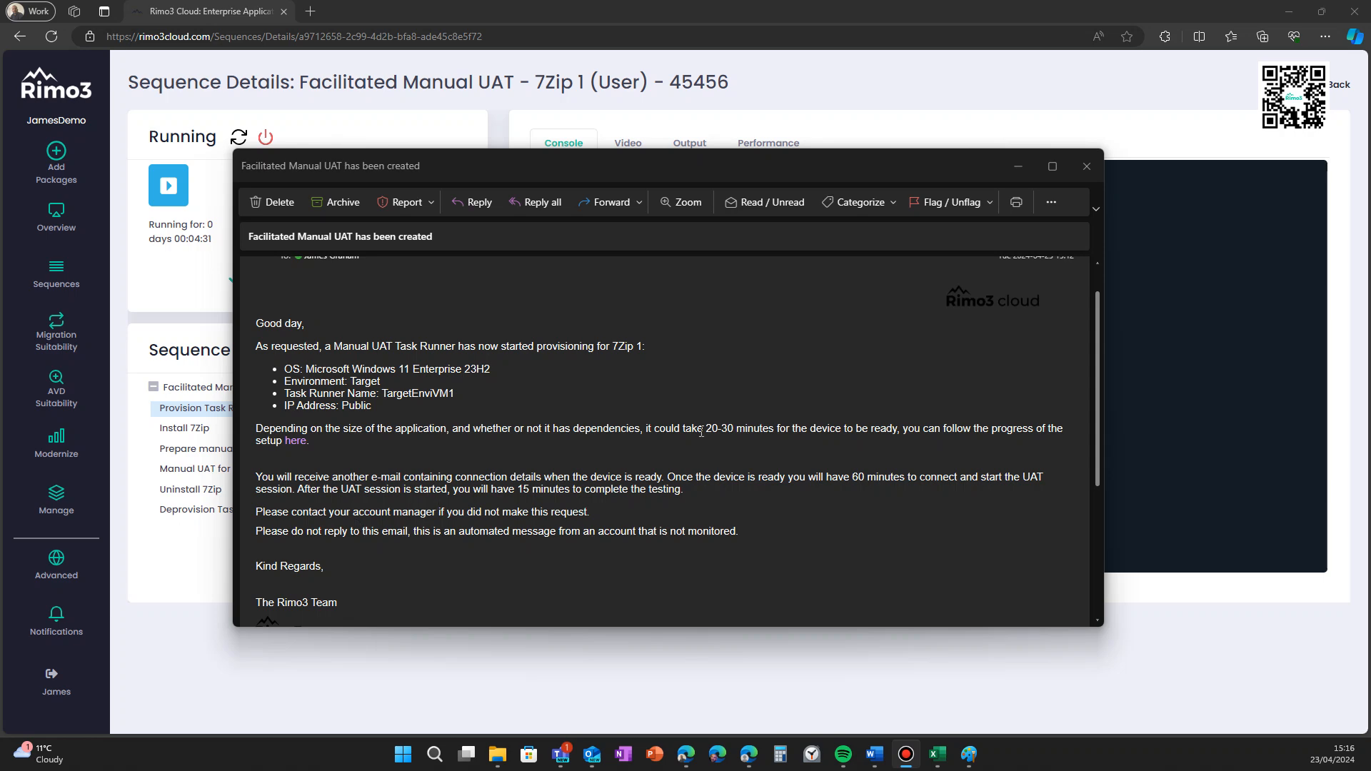
# Minimize the email, switch to the Azure portal, and refresh the resources of the HPDemoRG resource group
pyautogui.click(1018, 168)
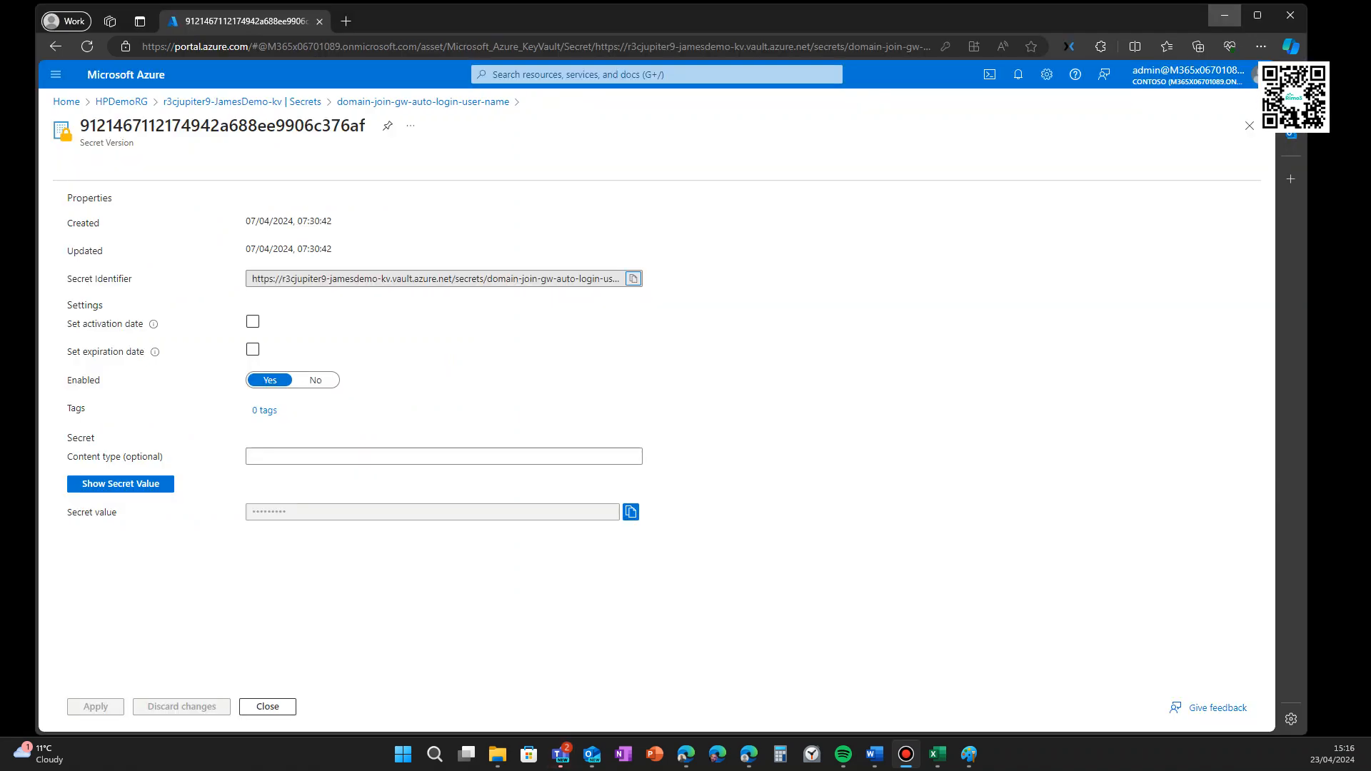
pyautogui.click(748, 678)
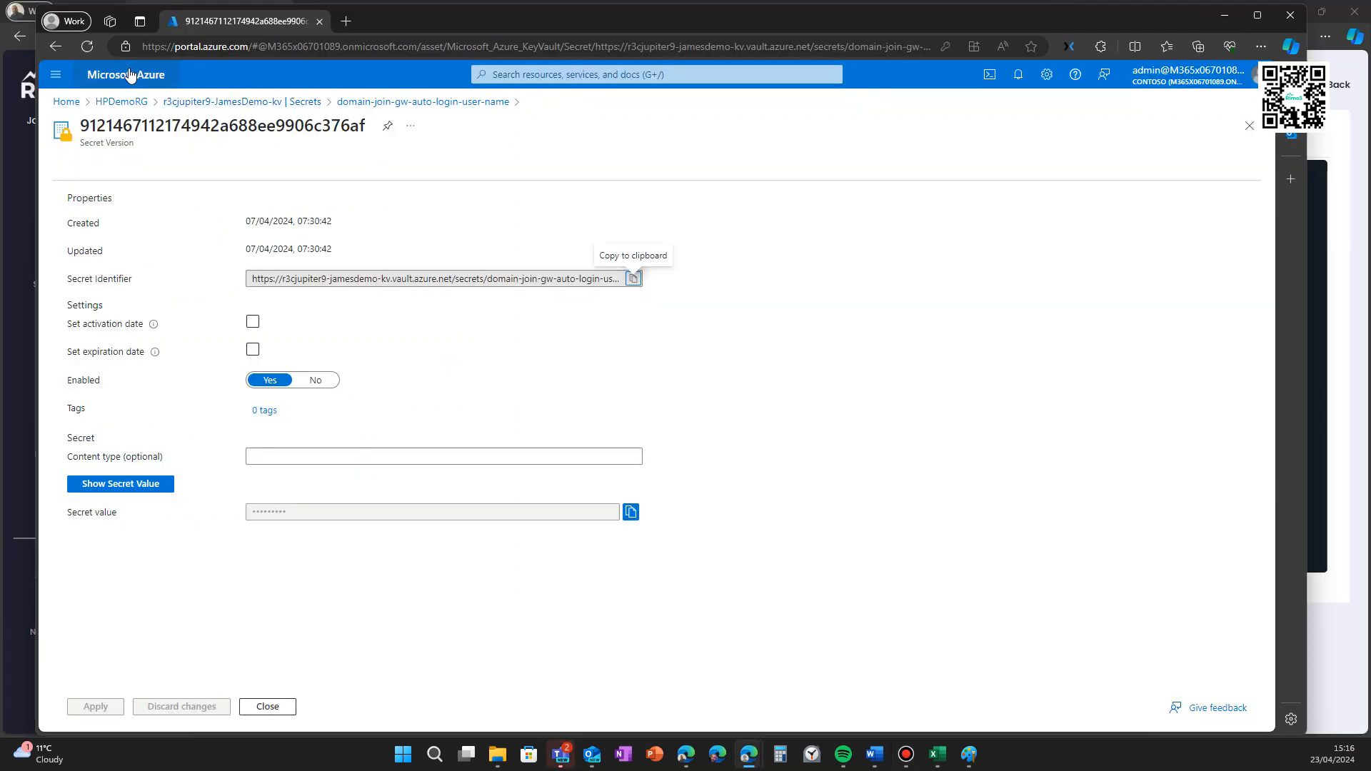
pyautogui.click(121, 102)
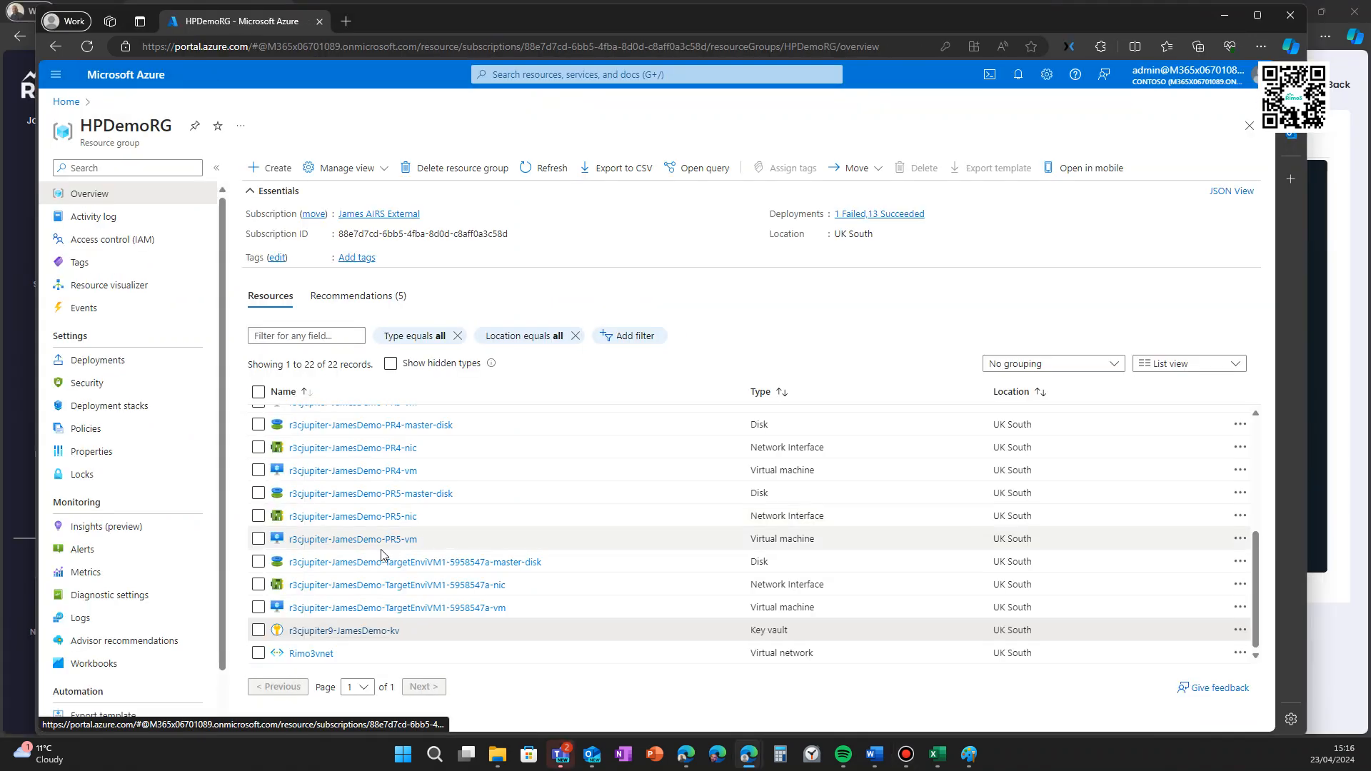
pyautogui.click(546, 169)
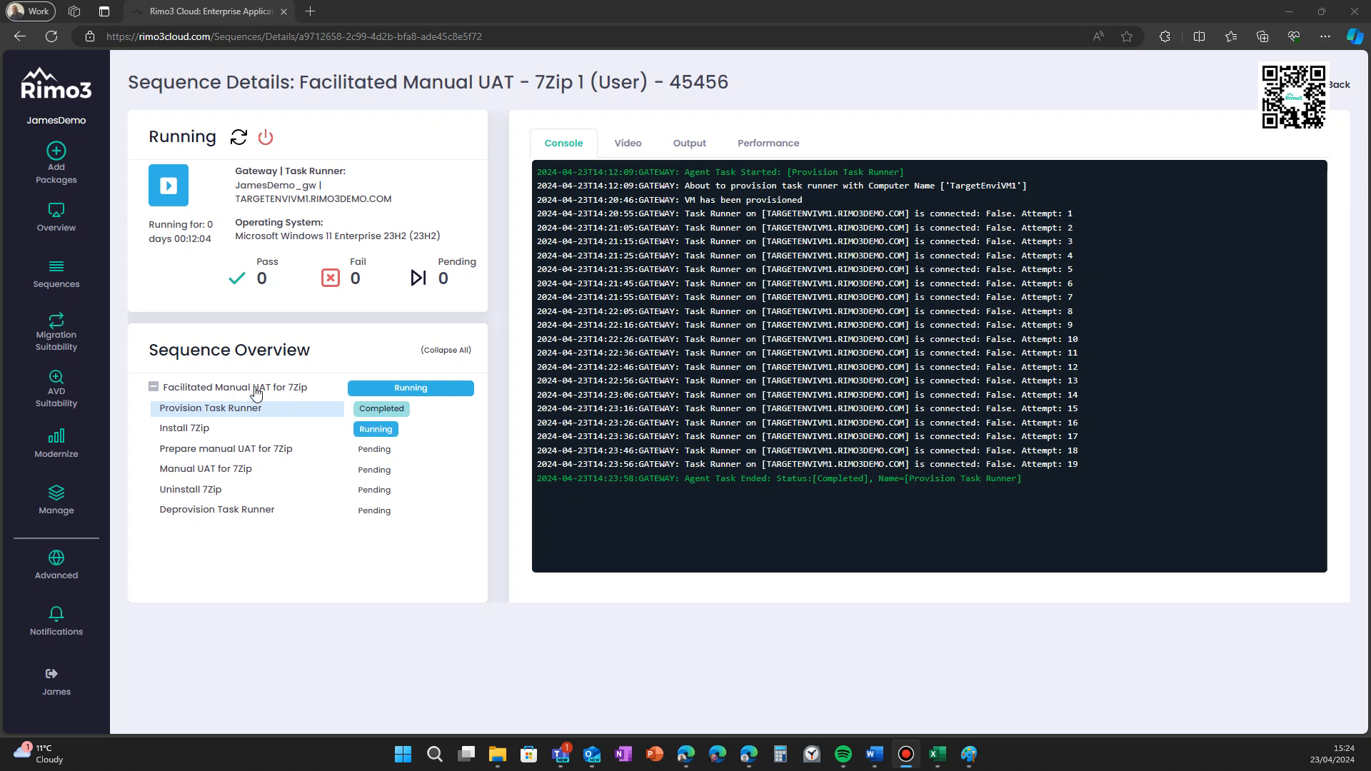
# Examine the console logs of the Install 7Zip and Manual UAT for 7Zip tasks in the running sequence
pyautogui.click(193, 428)
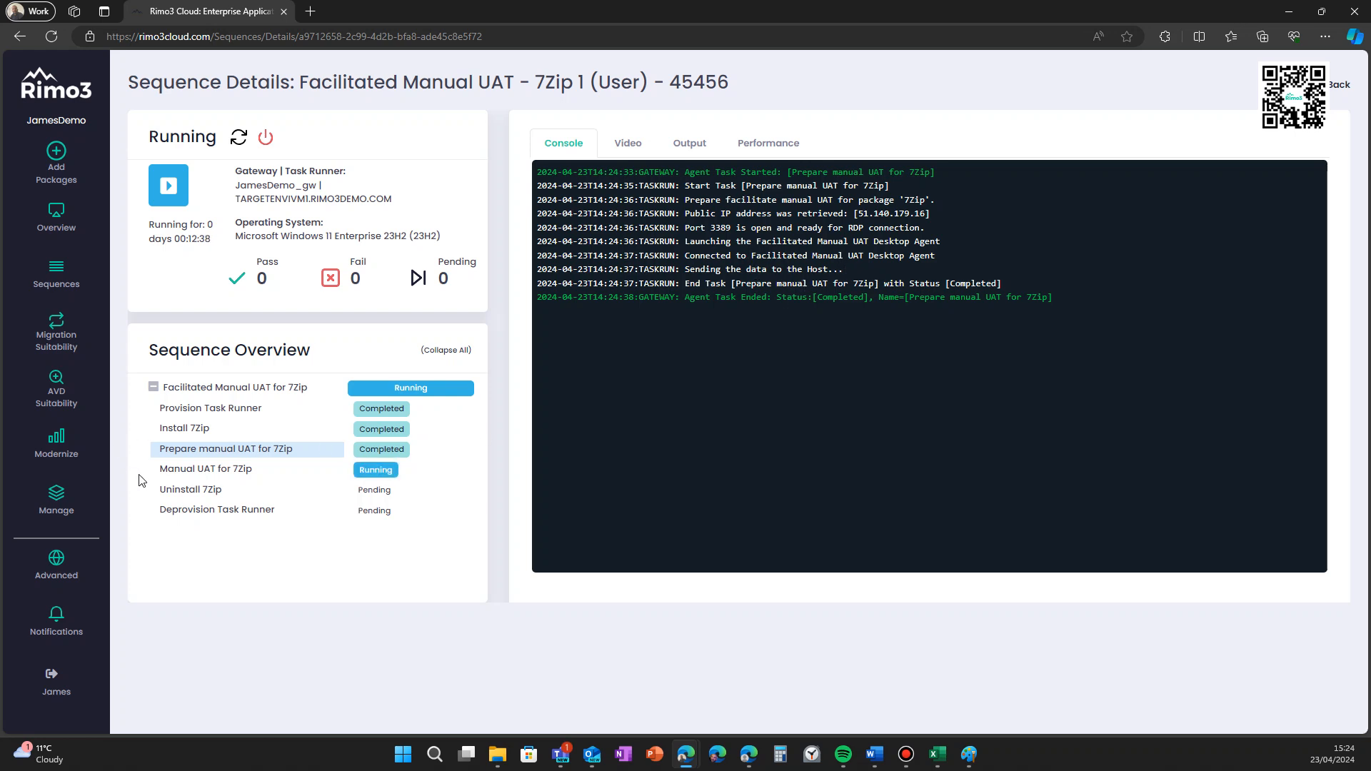
pyautogui.click(169, 474)
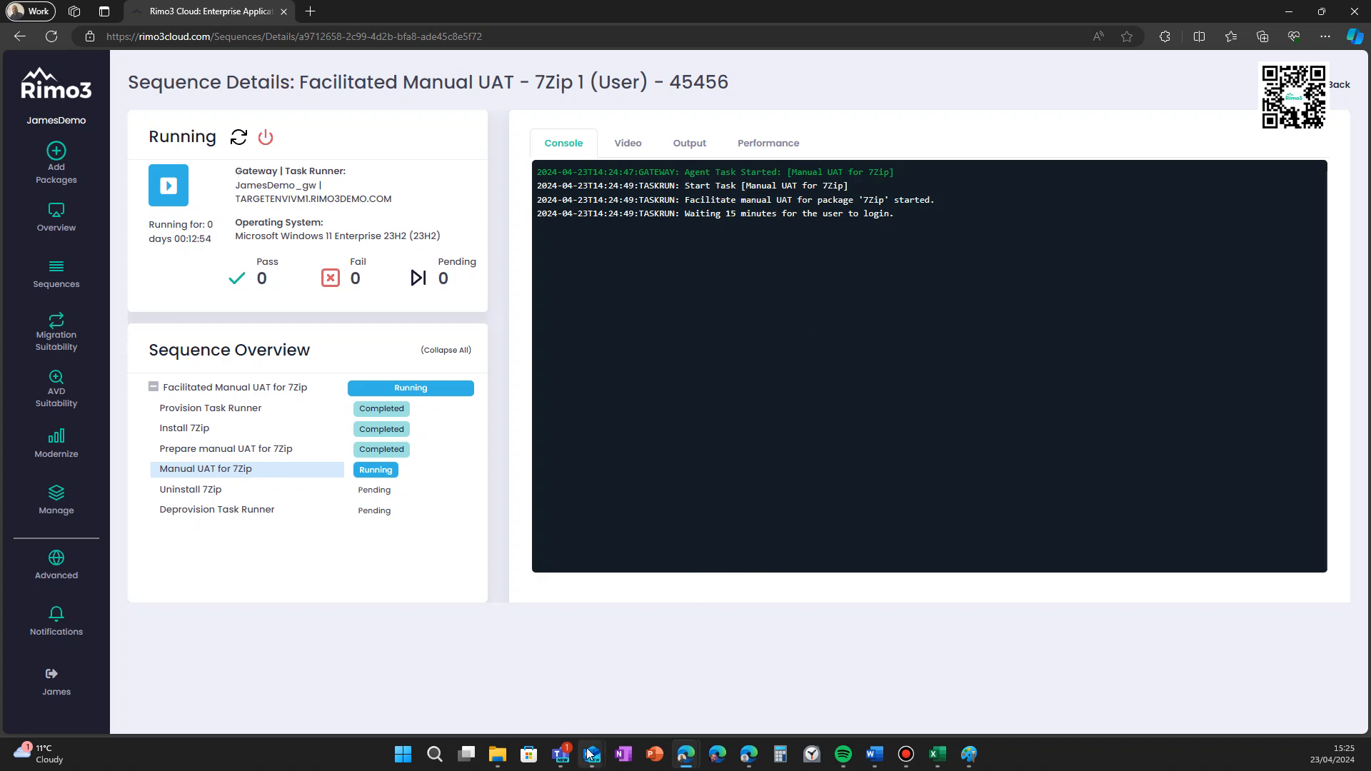
# Reopen Outlook's "Facilitated Manual UAT has been created" email, review its time limits for connecting and testing, and minimize it
pyautogui.moveTo(592, 753)
pyautogui.click(777, 687)
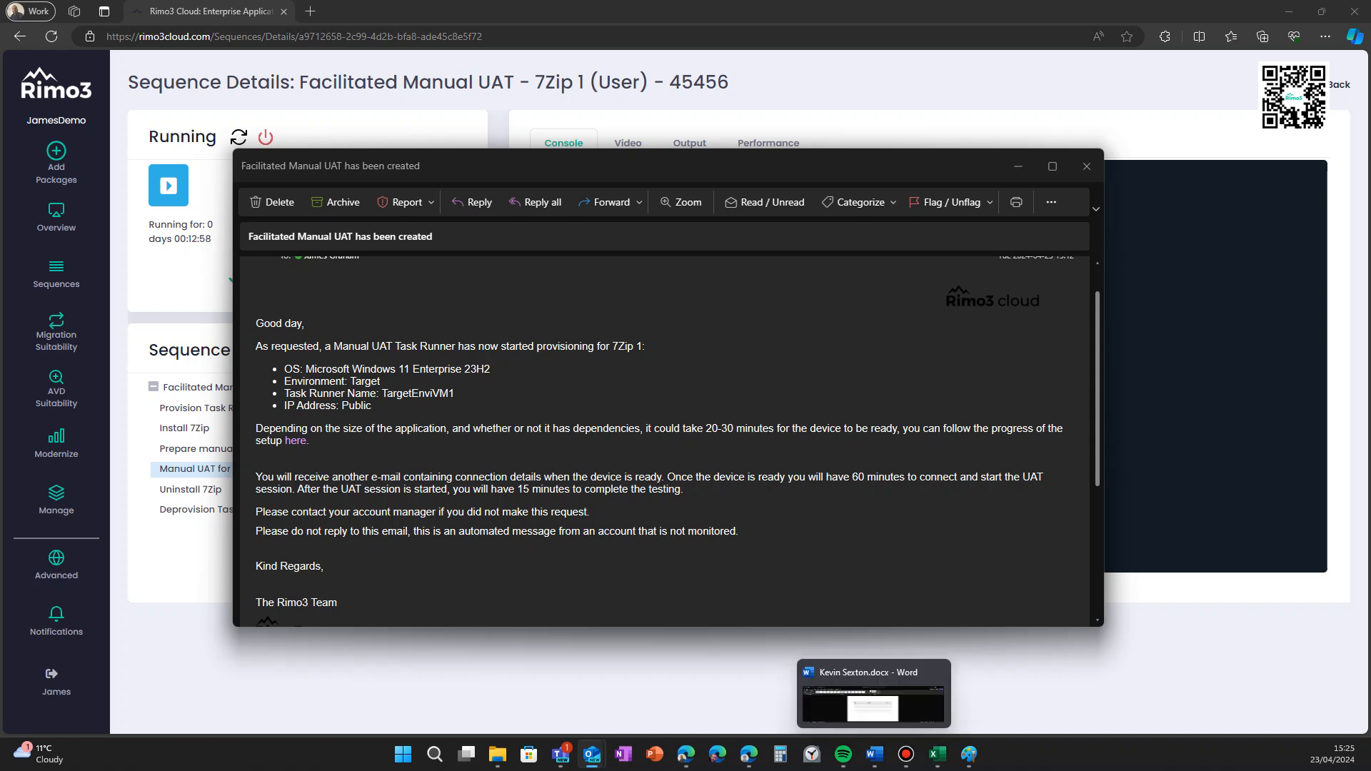
pyautogui.click(906, 754)
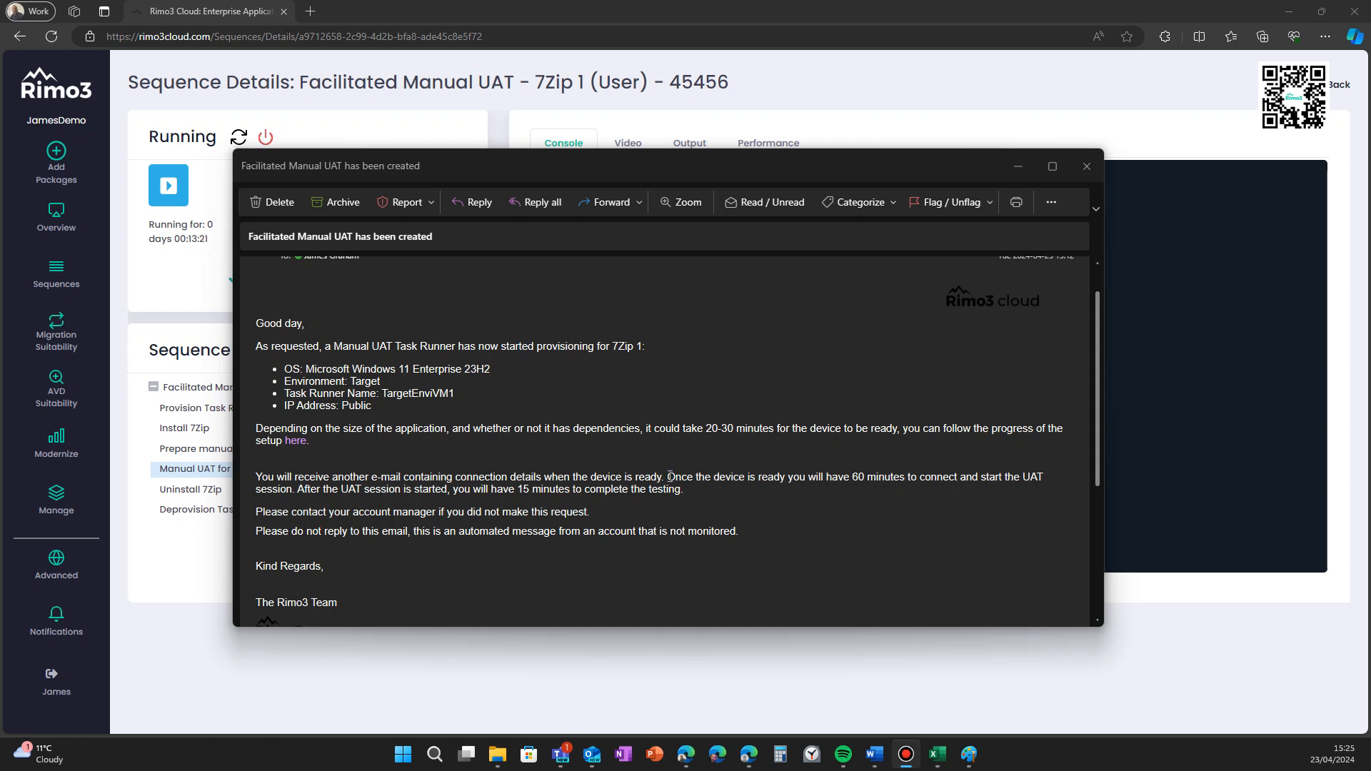
pyautogui.moveTo(667, 477); pyautogui.dragTo(985, 502)
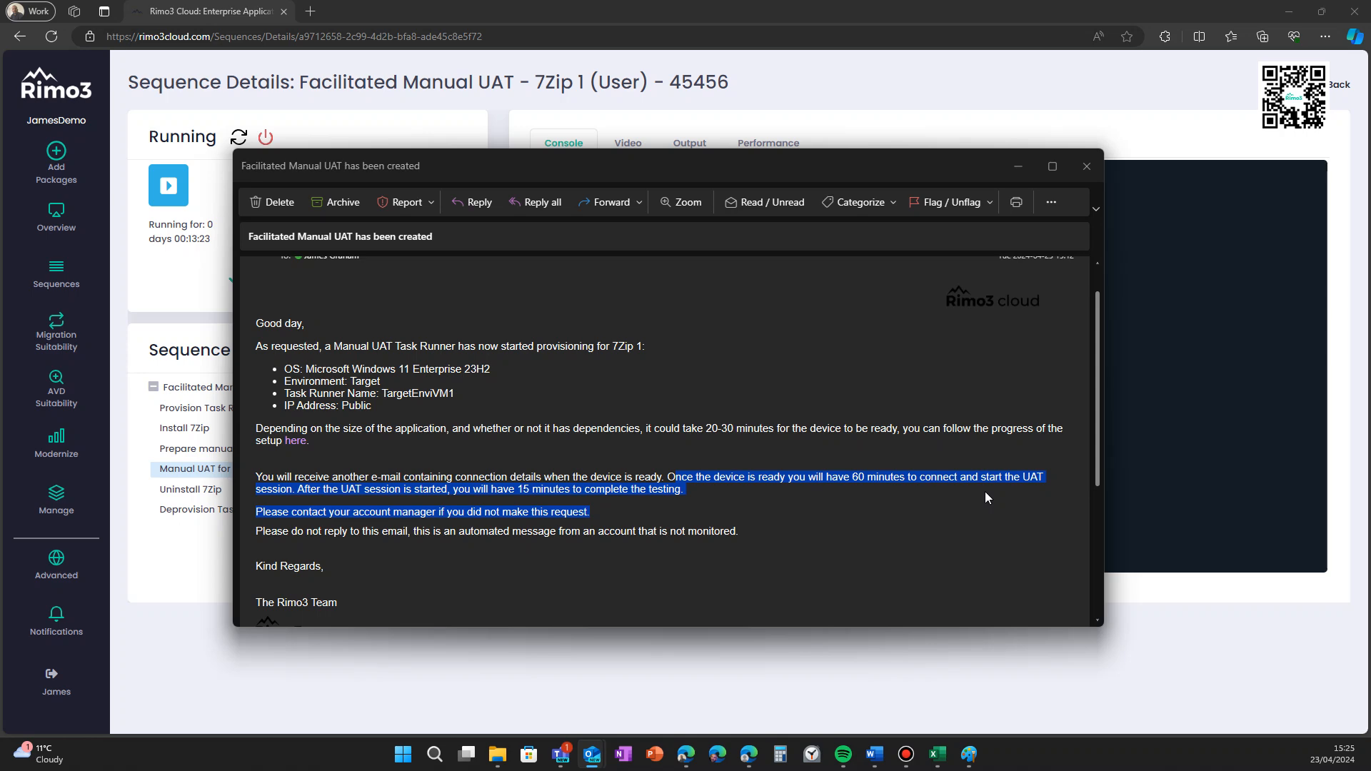
pyautogui.click(834, 484)
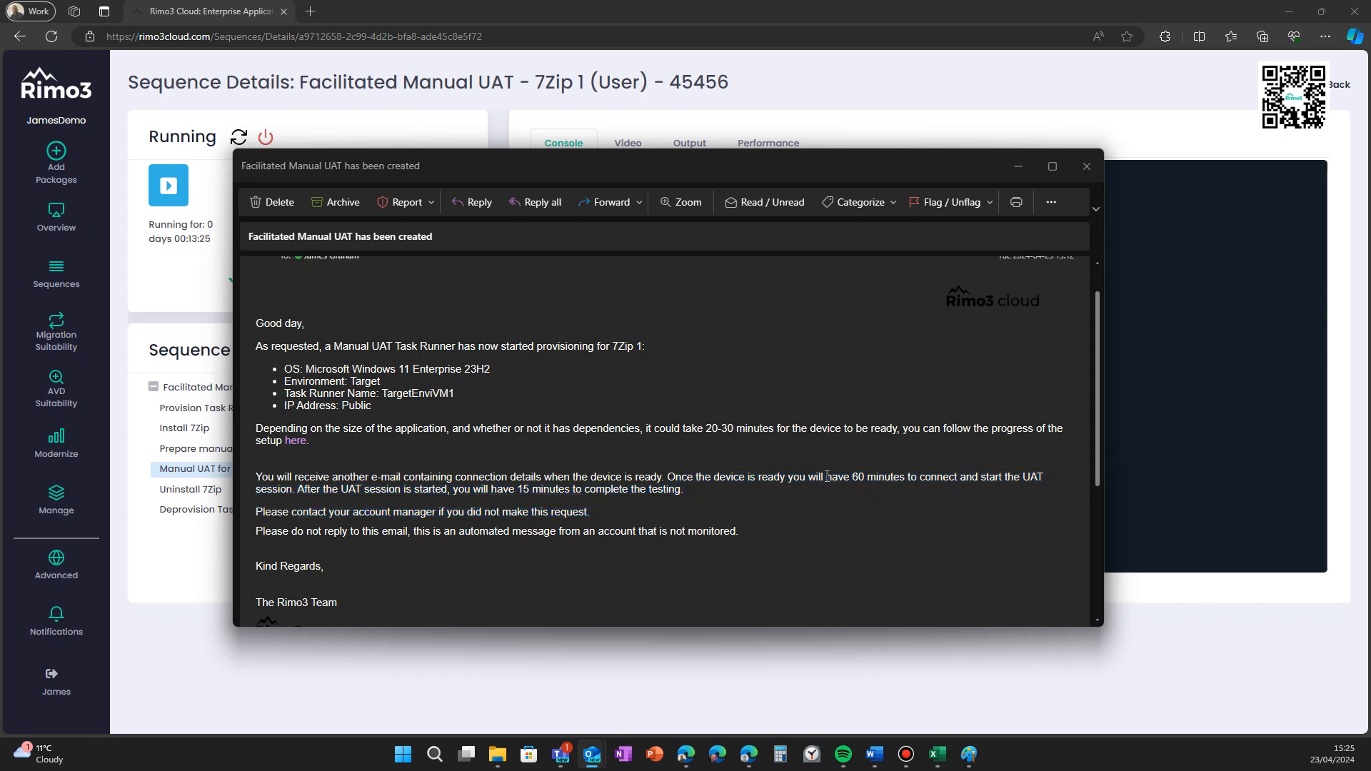
pyautogui.click(1018, 169)
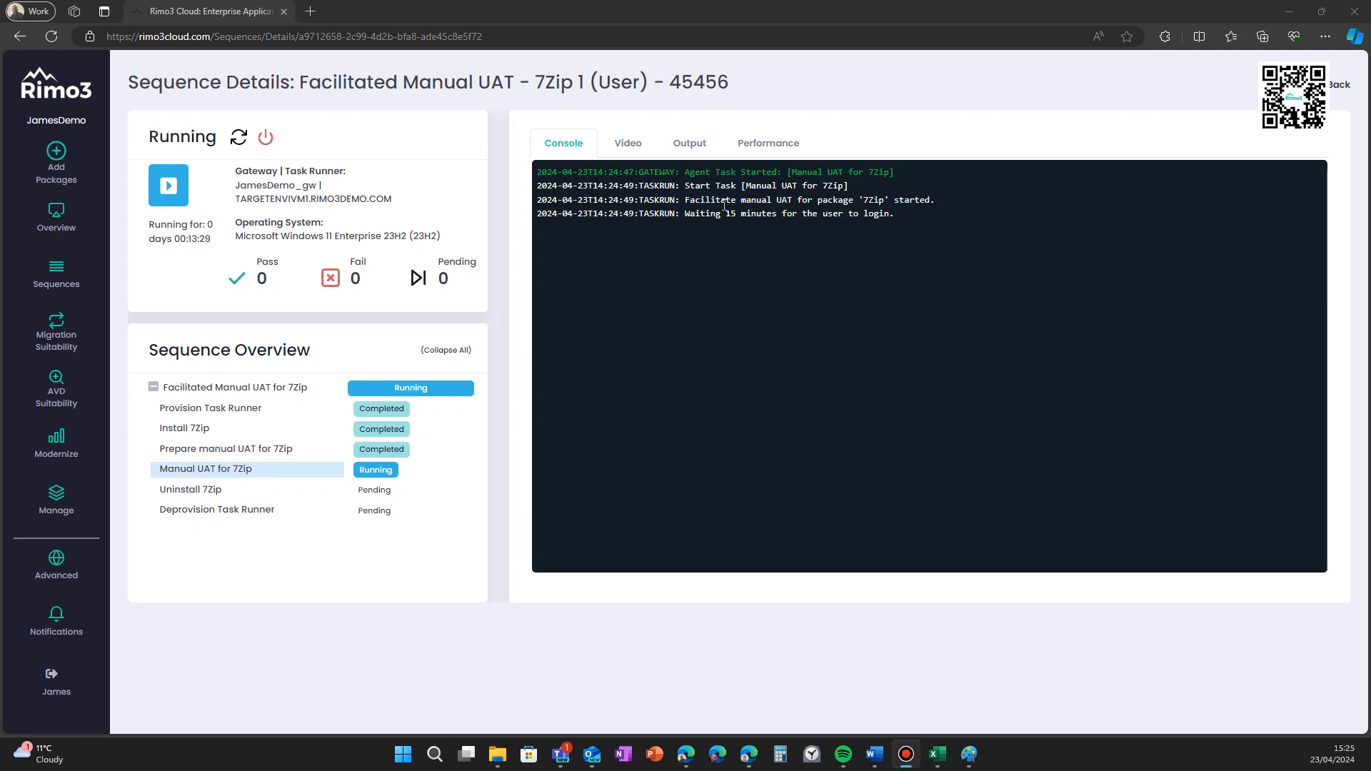
# Check the screen-capture video of the Manual UAT for 7Zip task and return to its console log
pyautogui.click(628, 144)
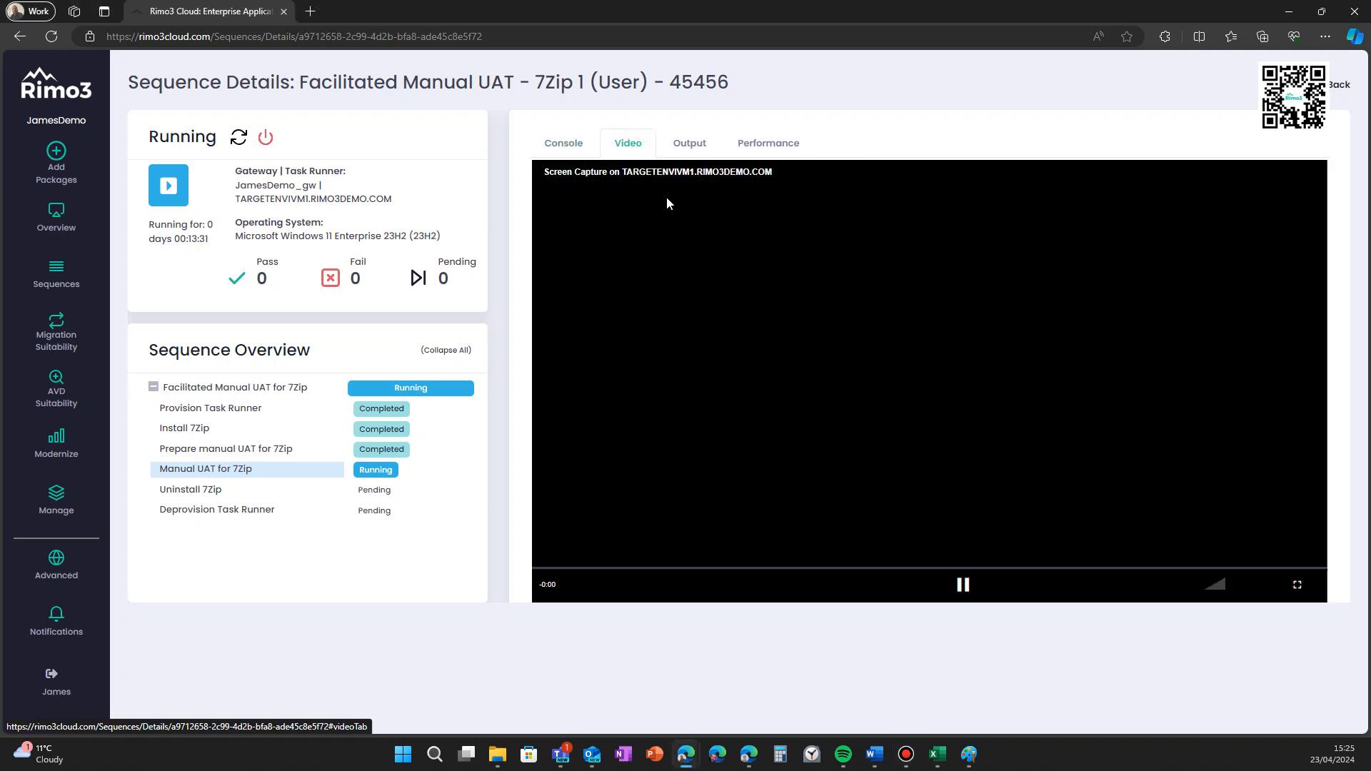
pyautogui.click(561, 146)
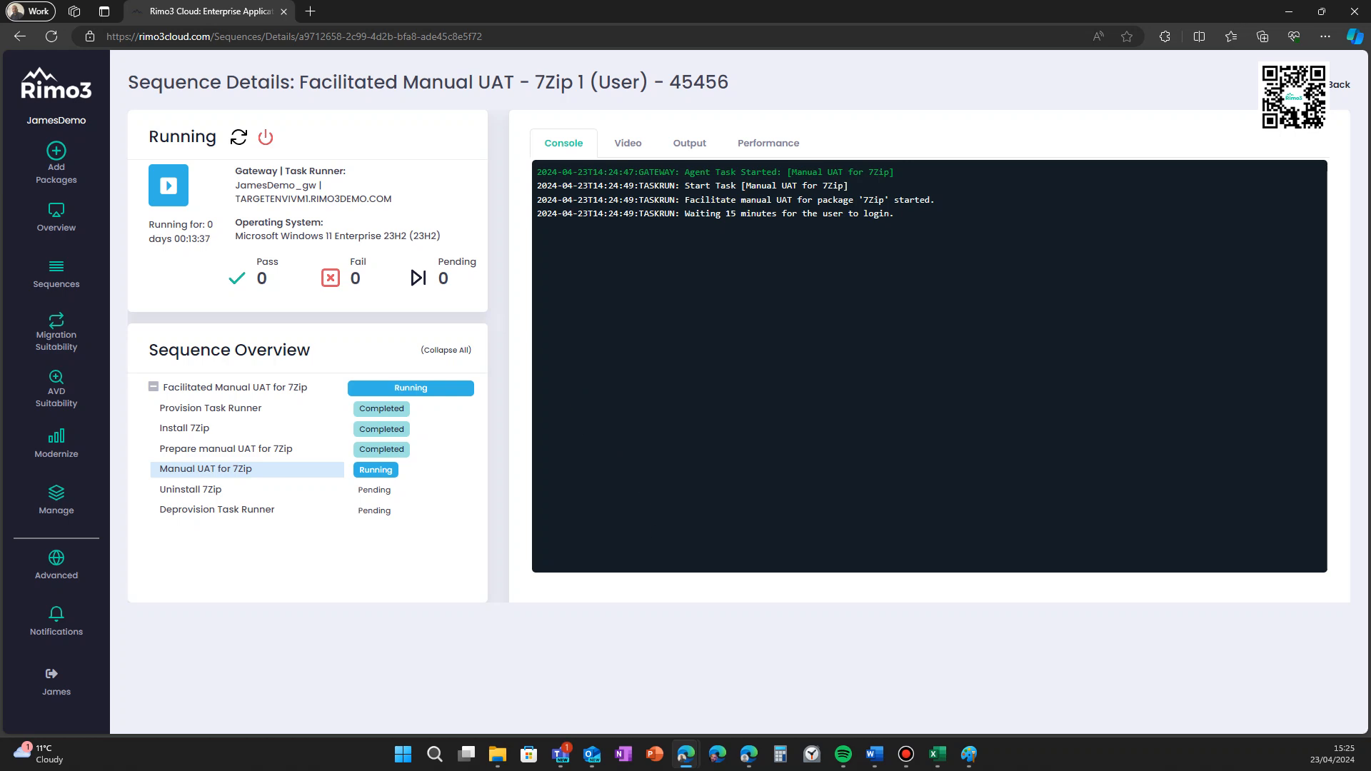
# Review the IP address in Outlook's "Manual UAT has been provisioned" email and open its attached manualUatRemoteDesktop.rdp file
pyautogui.hotkey('alt', 'Tab')
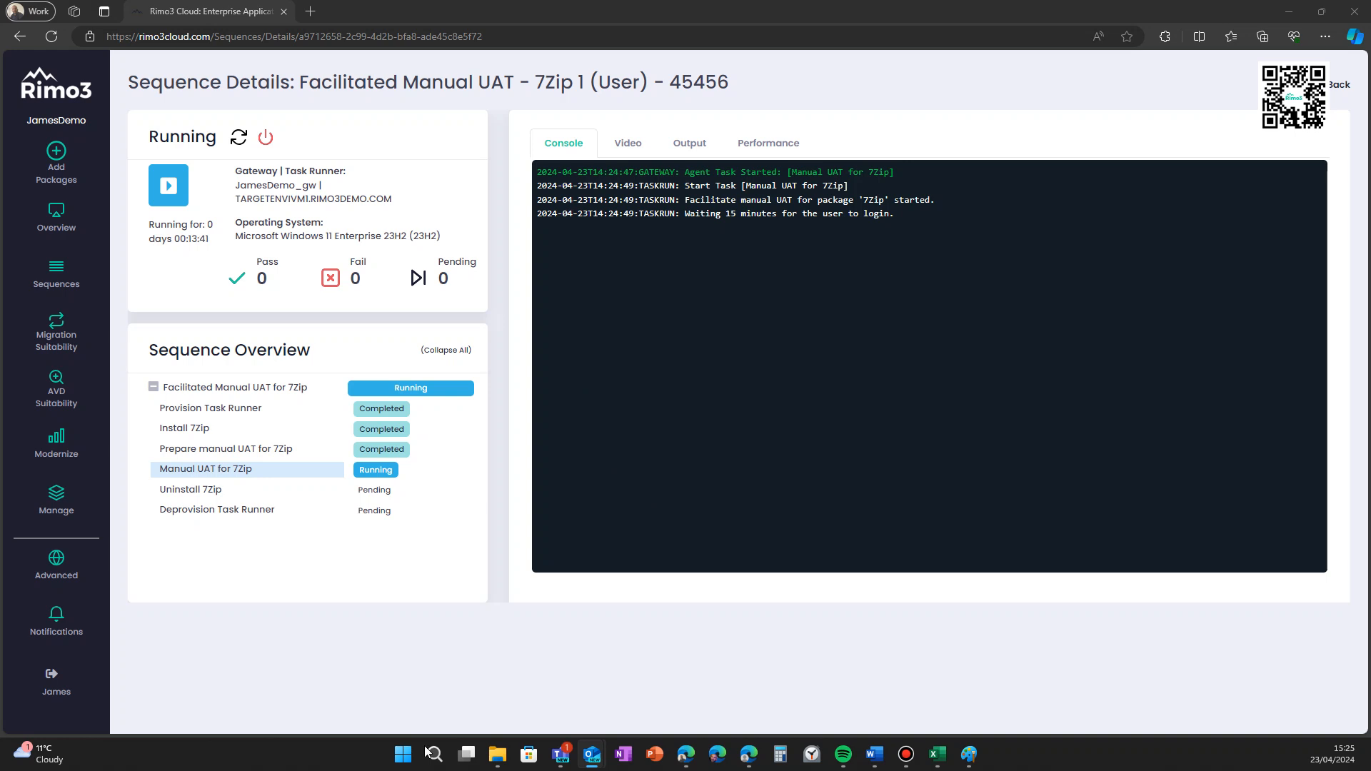
pyautogui.moveTo(426, 746); pyautogui.dragTo(474, 144)
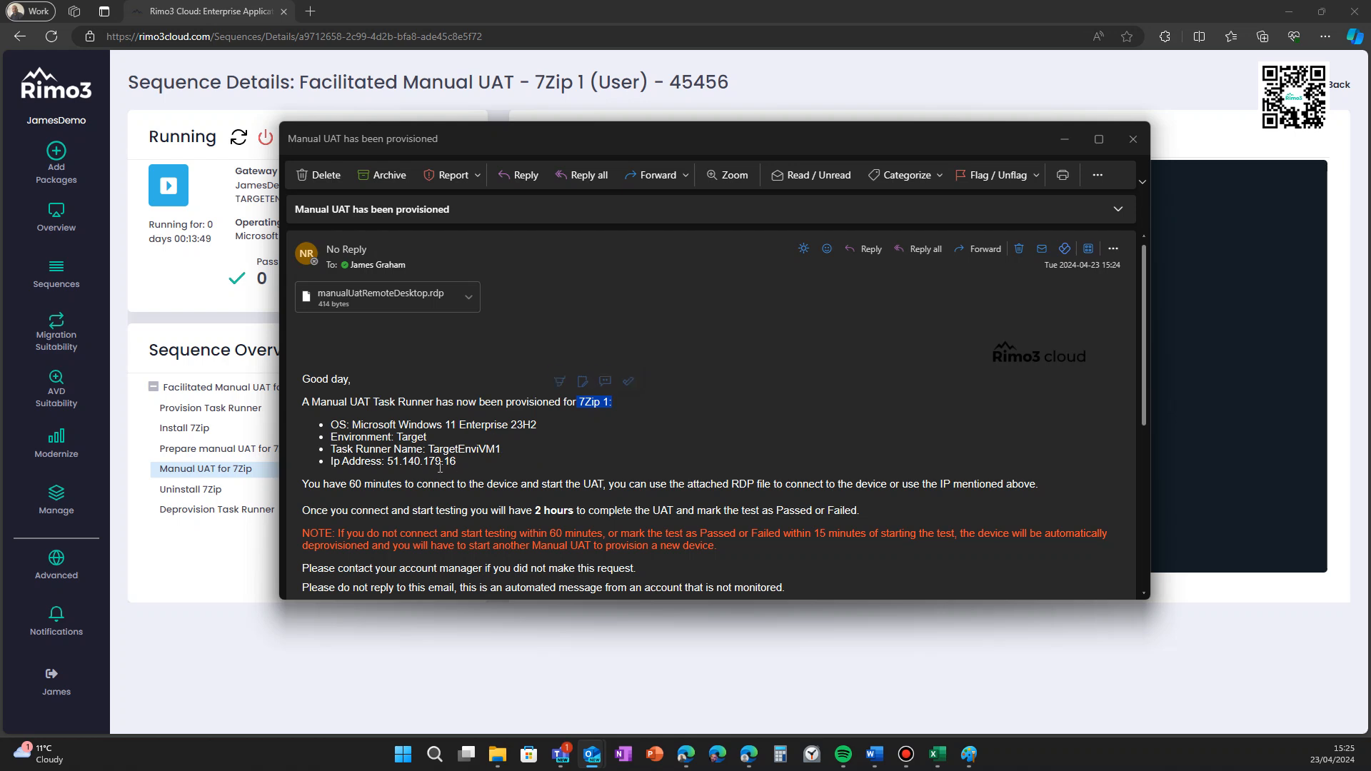
pyautogui.moveTo(387, 461); pyautogui.dragTo(457, 461)
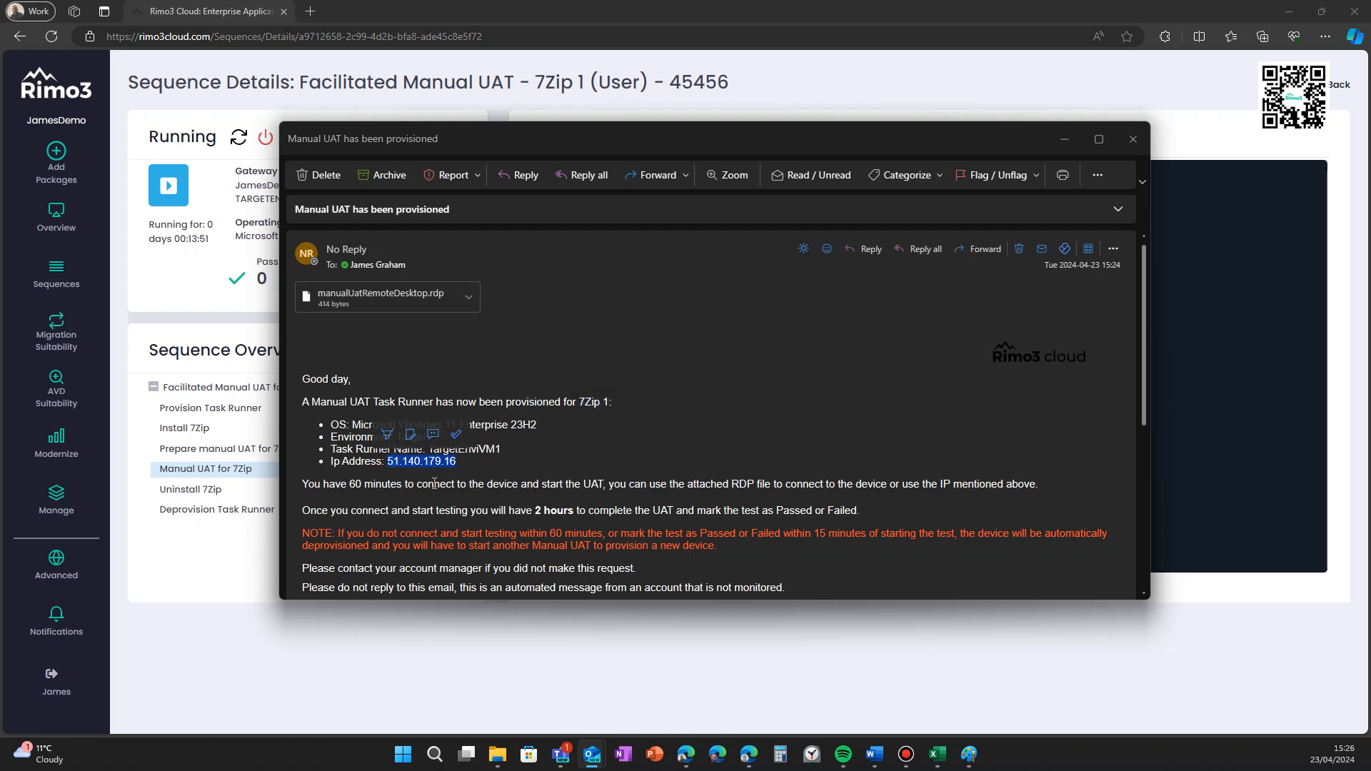
pyautogui.click(431, 484)
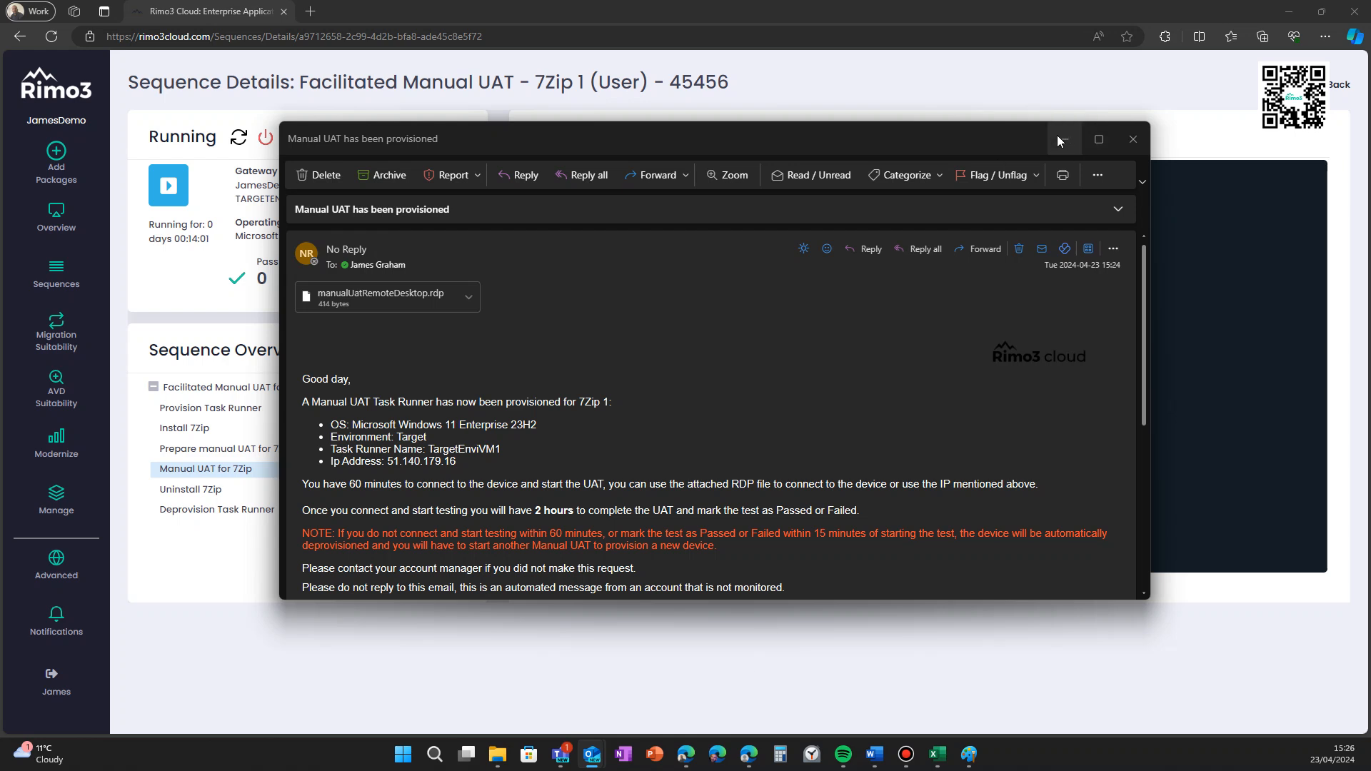
pyautogui.click(410, 300)
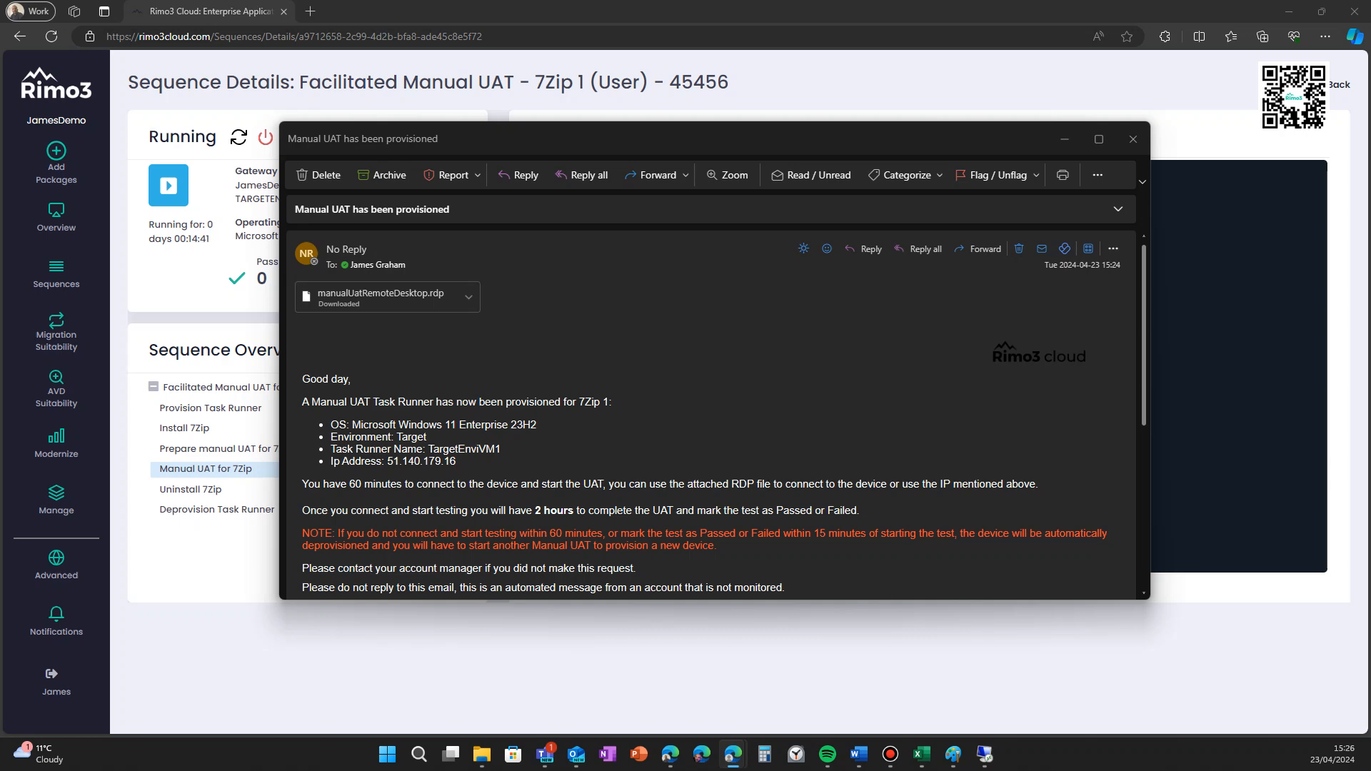
# Switch to the Azure portal and look up the domain-join-gw-auto-login-user-name secret in the HPDemoRG resource group's key vault
pyautogui.moveTo(964, 768); pyautogui.dragTo(499, 33)
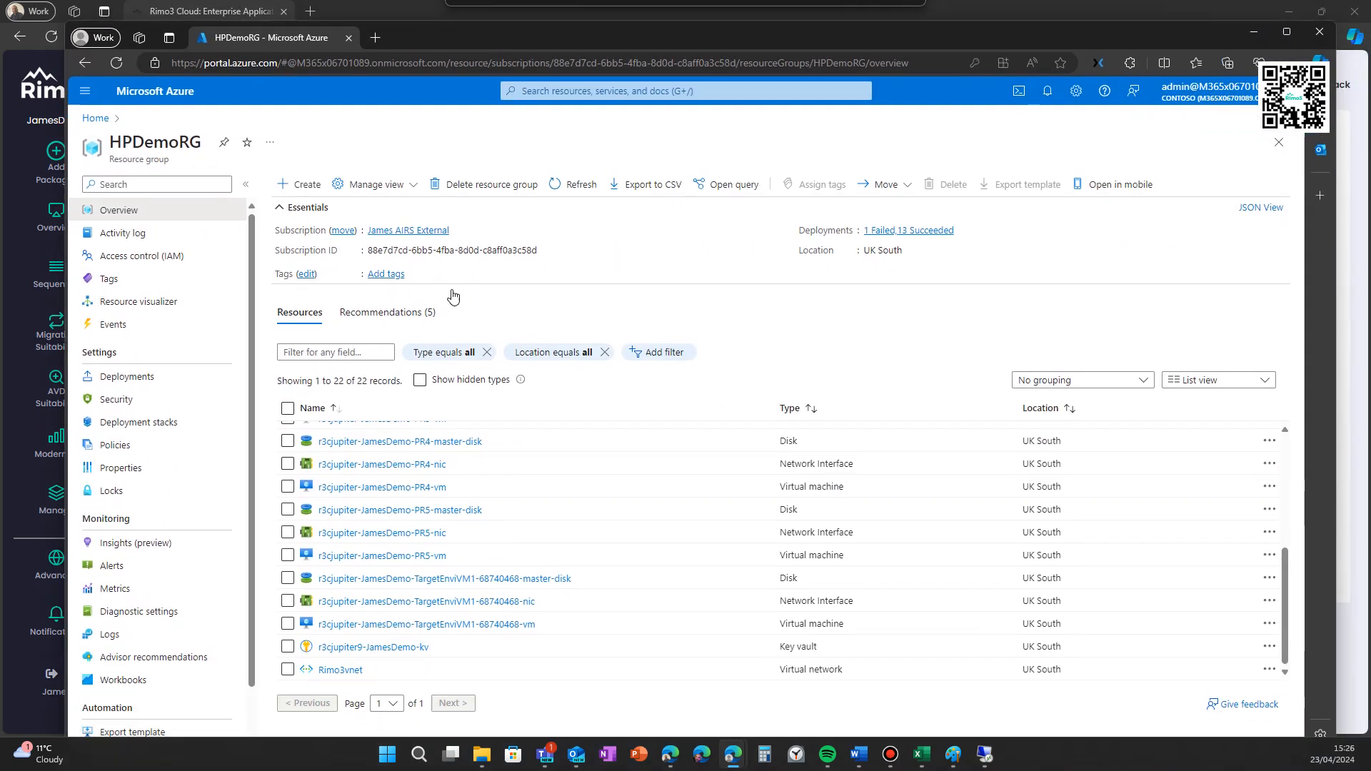
pyautogui.click(386, 648)
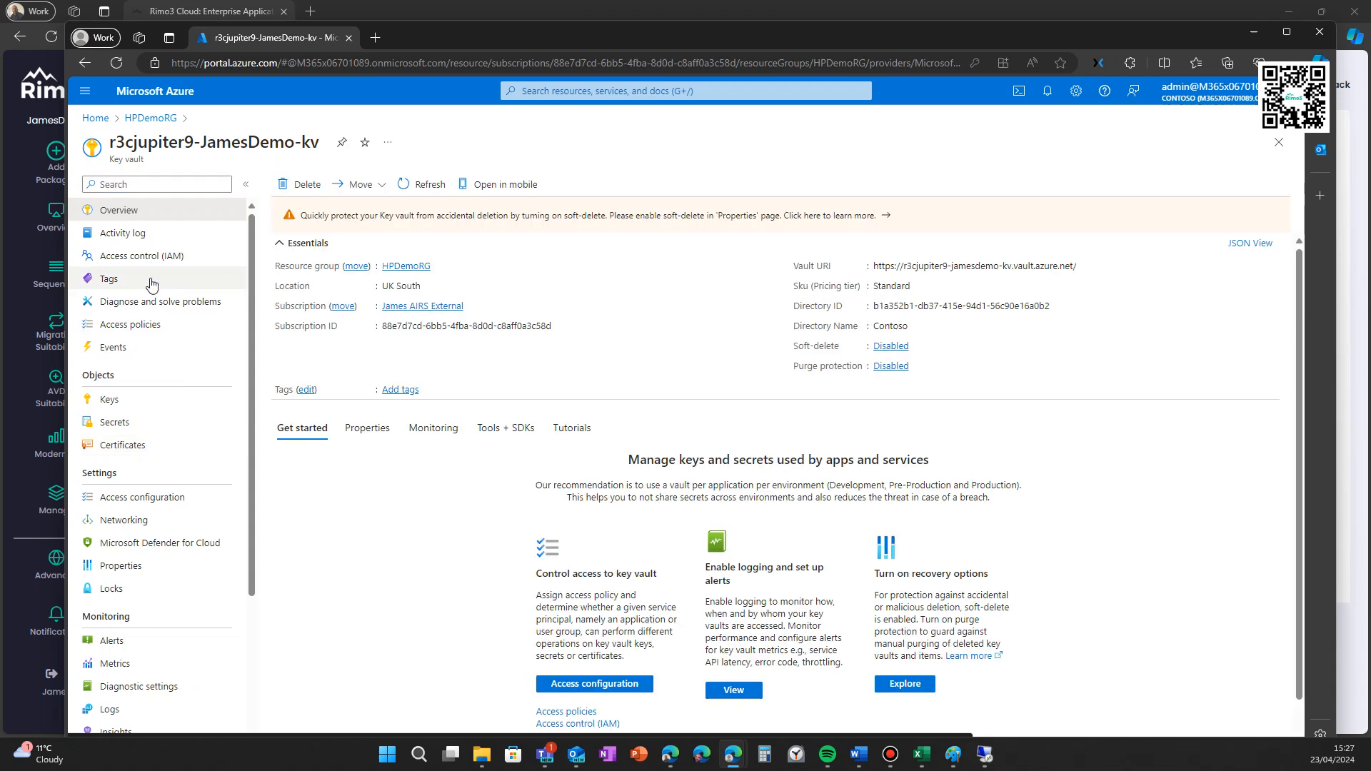
pyautogui.click(137, 423)
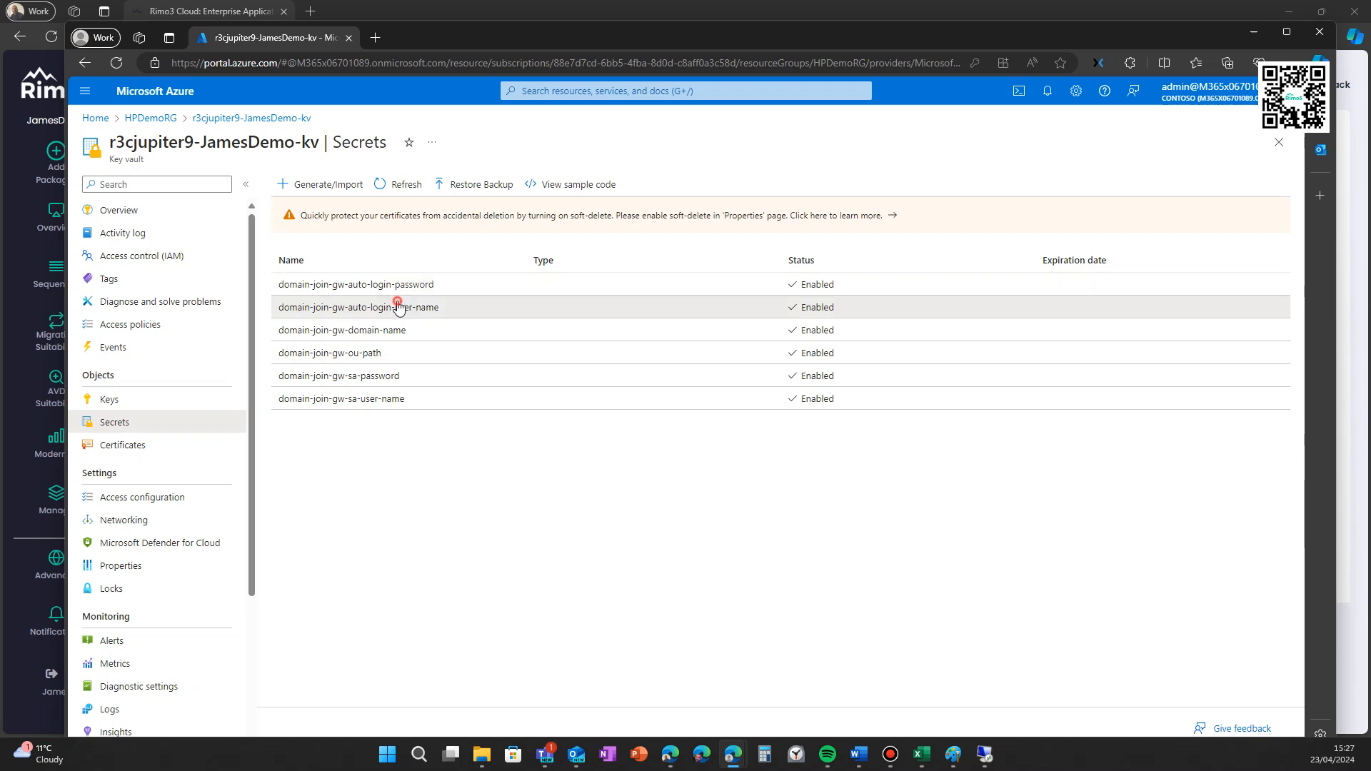
pyautogui.click(398, 307)
pyautogui.click(214, 271)
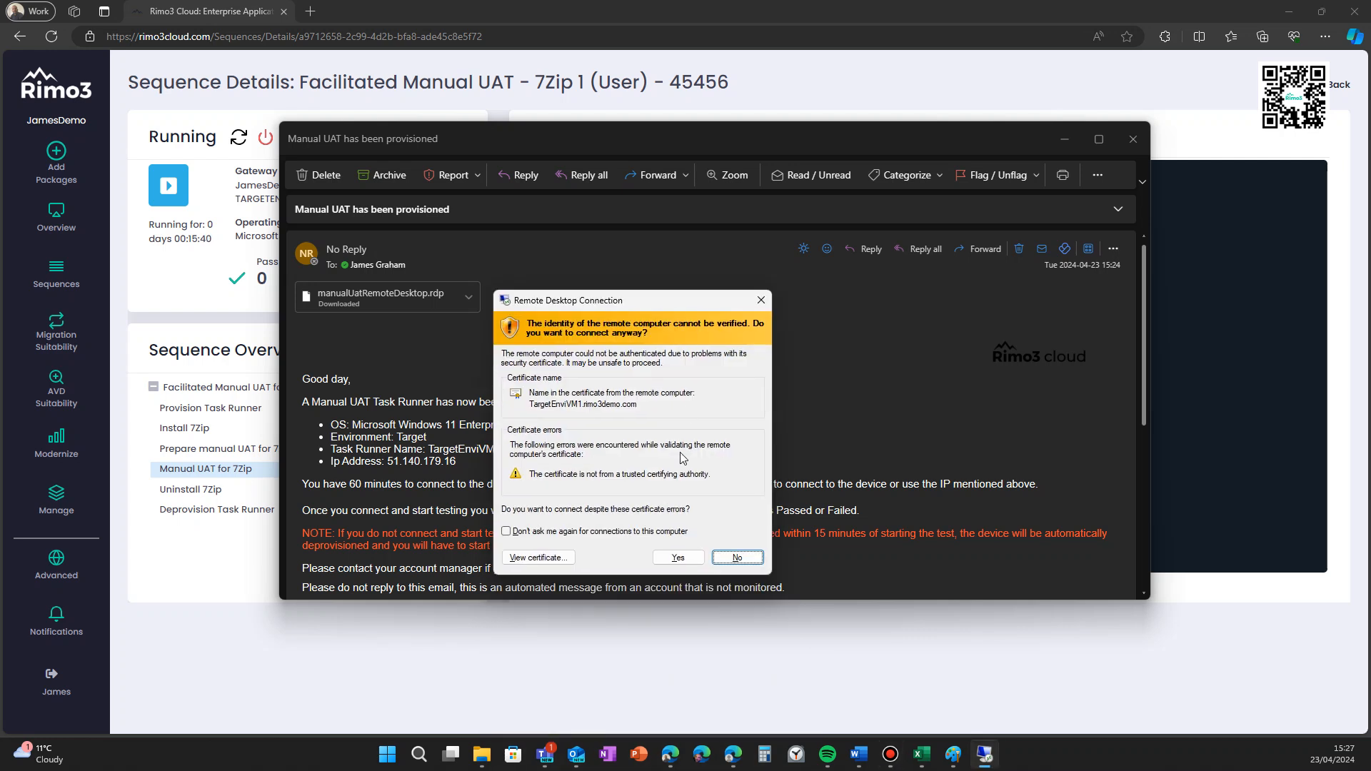
# Connect to the TargetEnviVM1 remote computer despite its certificate errors, minimize the email, and start the Manual UAT session
pyautogui.click(676, 557)
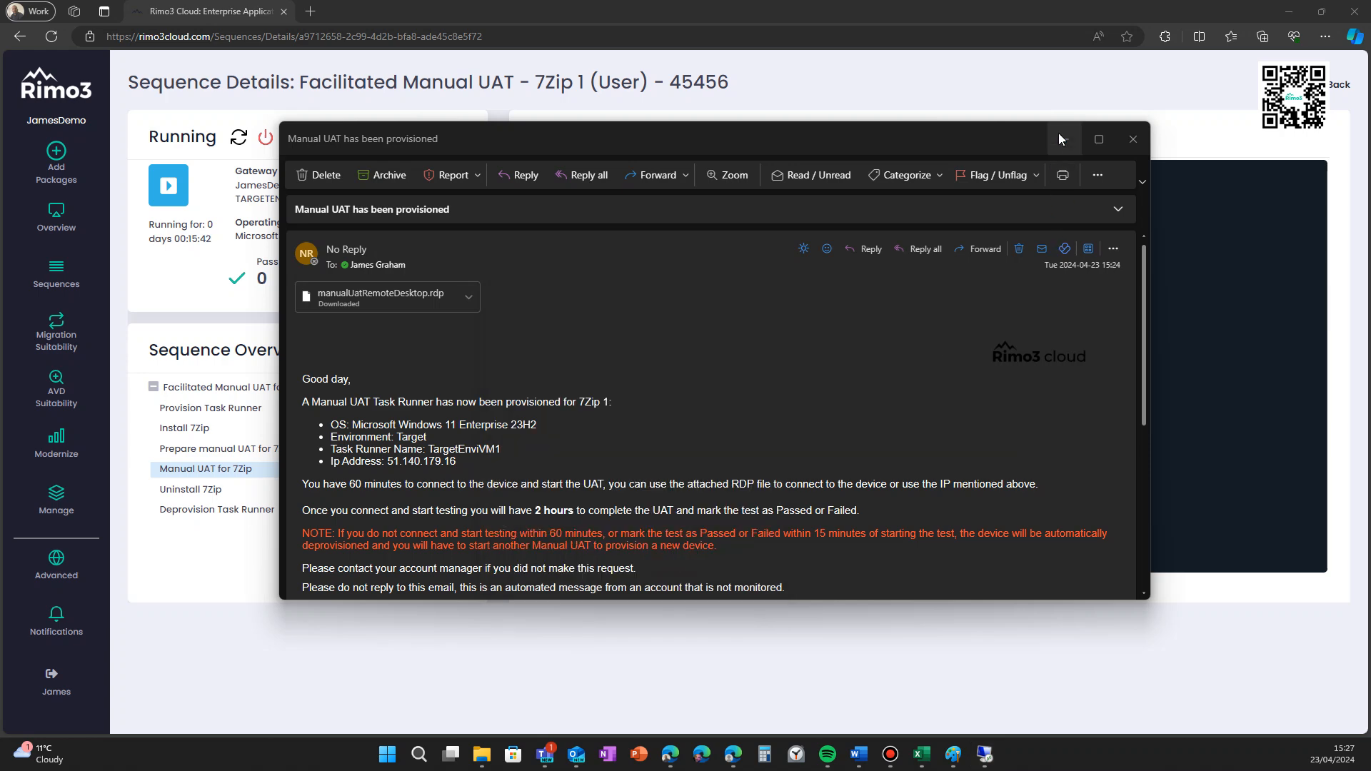
pyautogui.click(1058, 136)
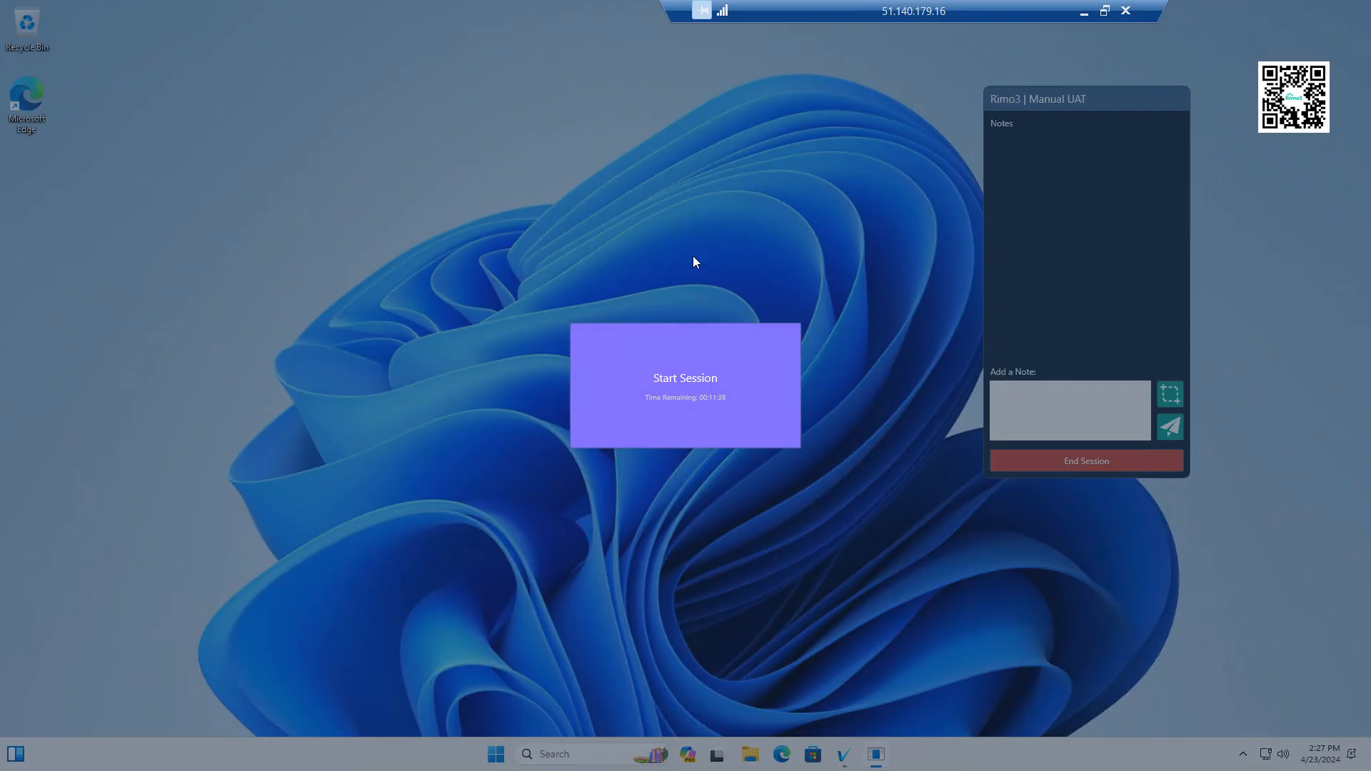
pyautogui.click(683, 386)
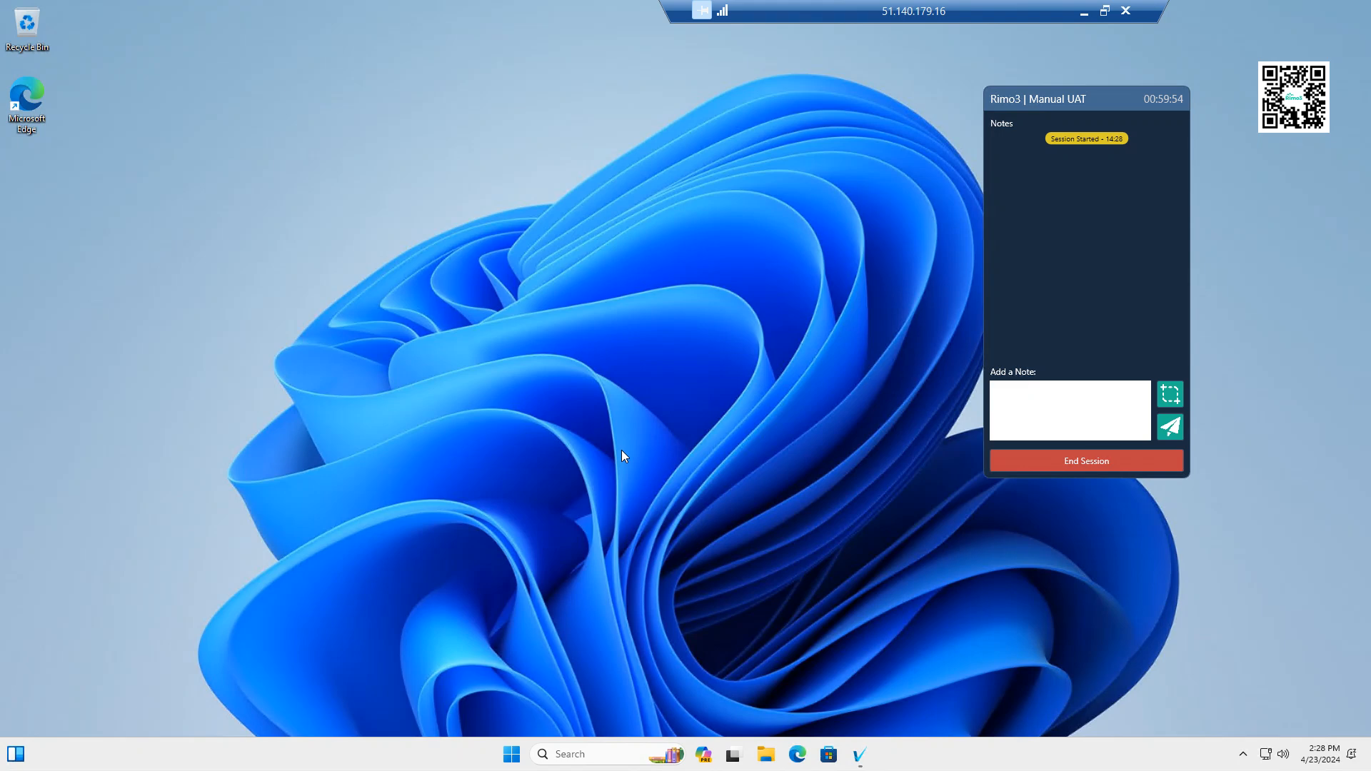
# Launch 7-Zip File Manager on the remote desktop and move the Manual UAT notes window clear of it
pyautogui.click(520, 757)
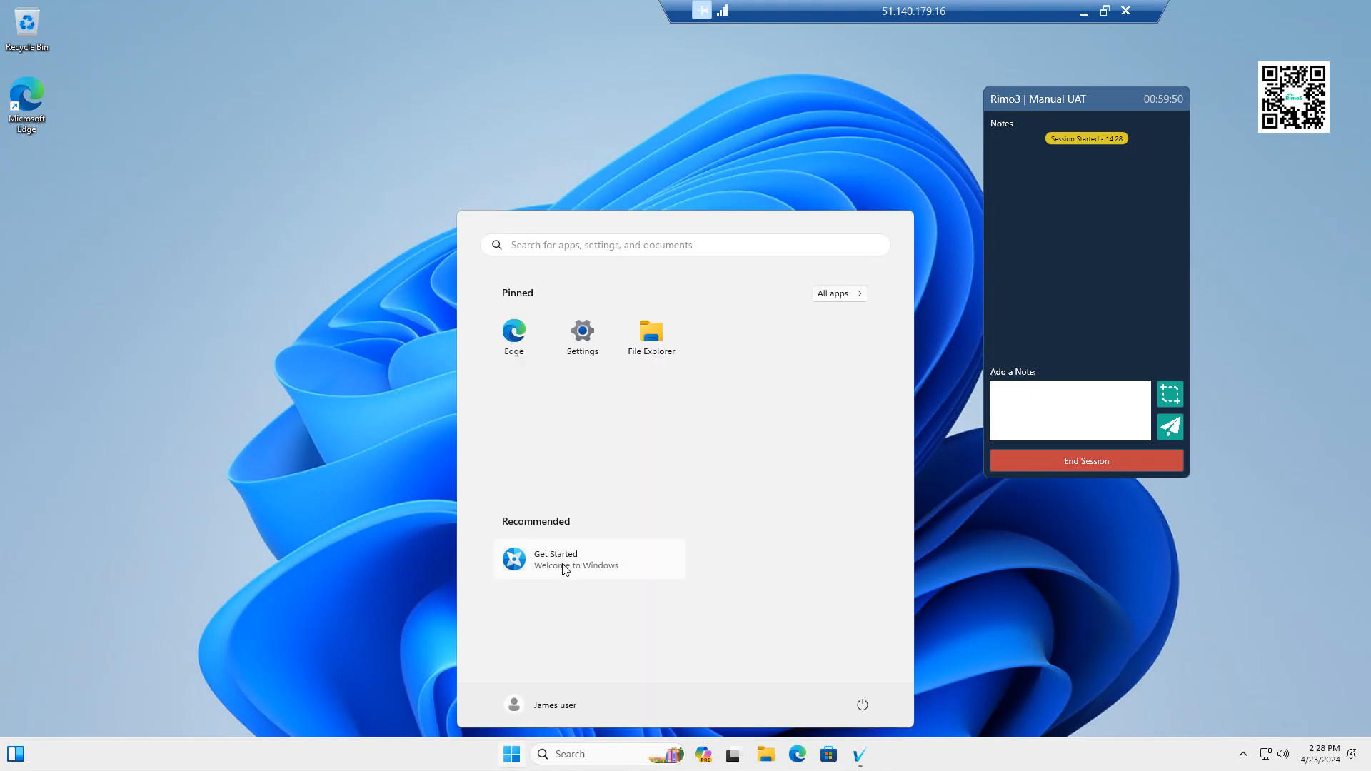
pyautogui.click(843, 294)
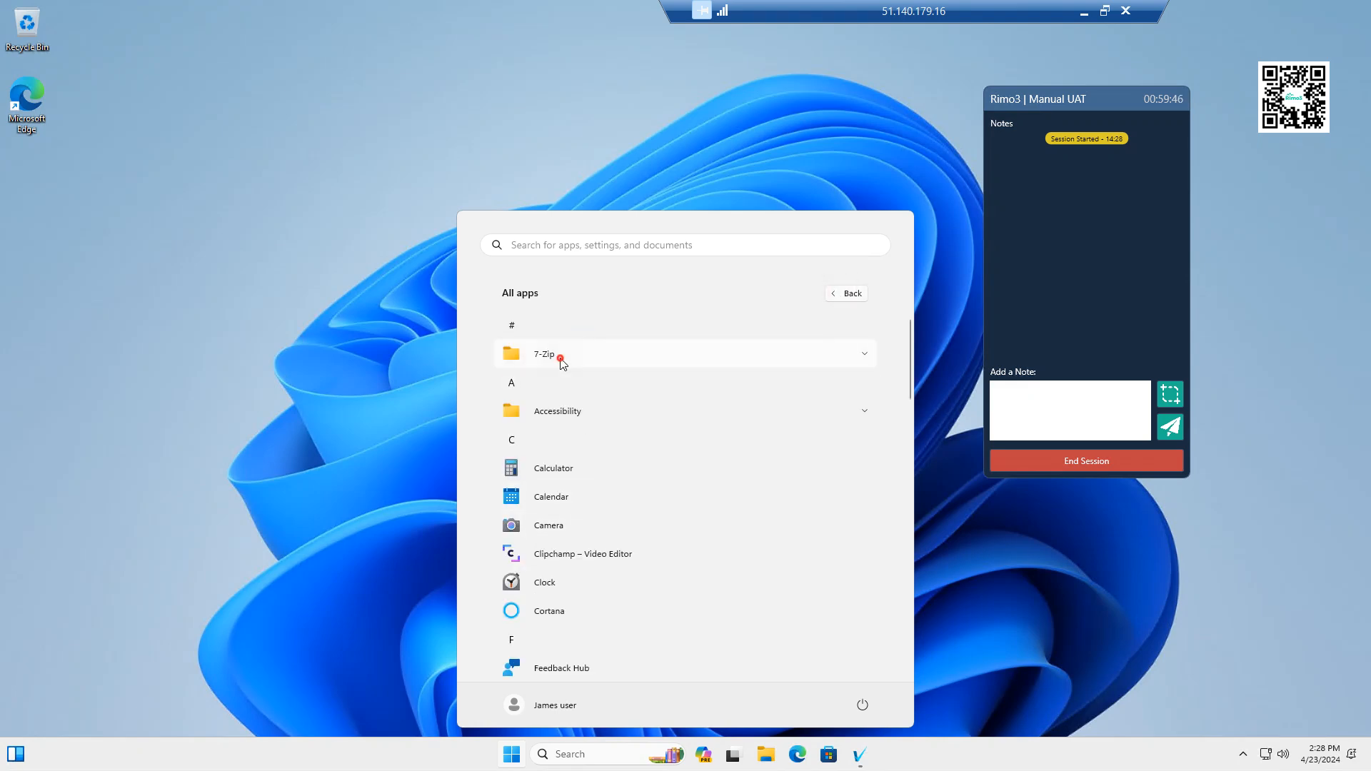
pyautogui.click(560, 354)
pyautogui.click(553, 380)
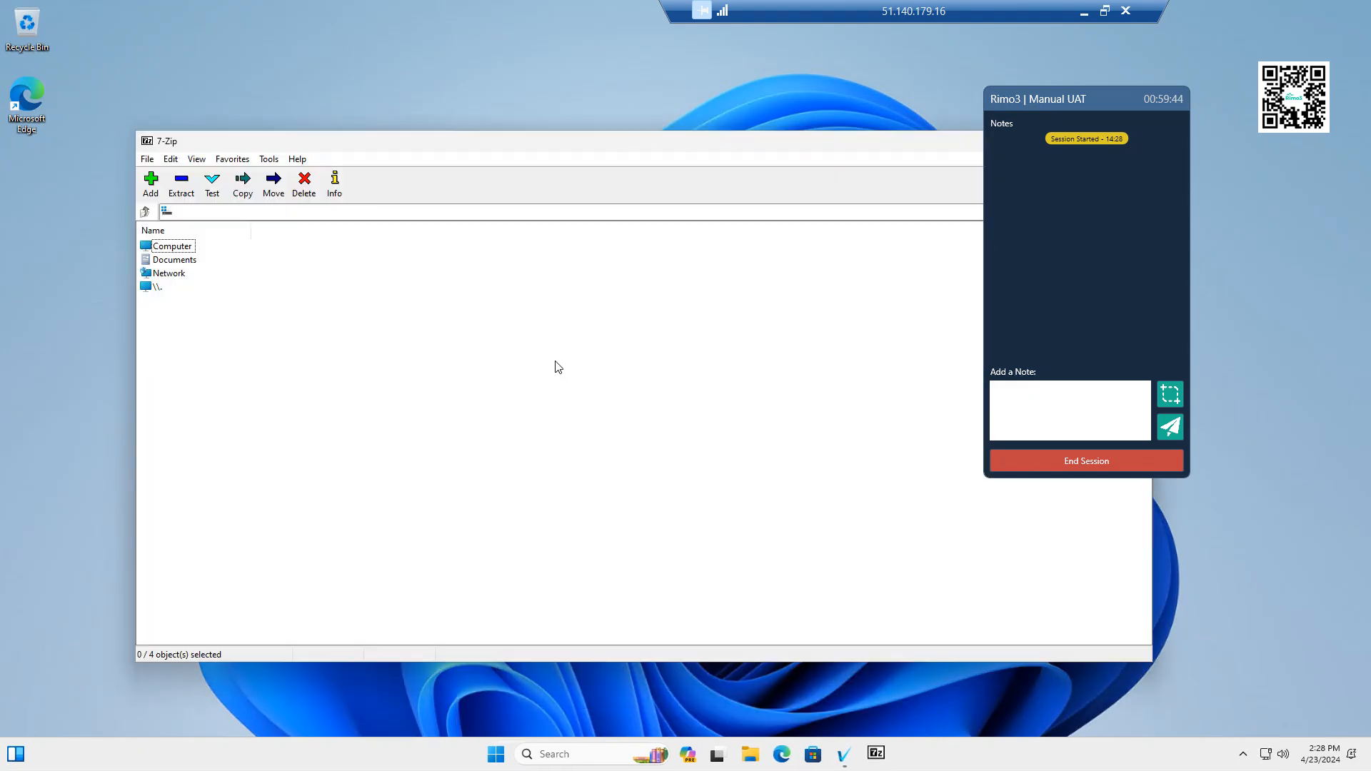
pyautogui.moveTo(636, 144); pyautogui.dragTo(579, 94)
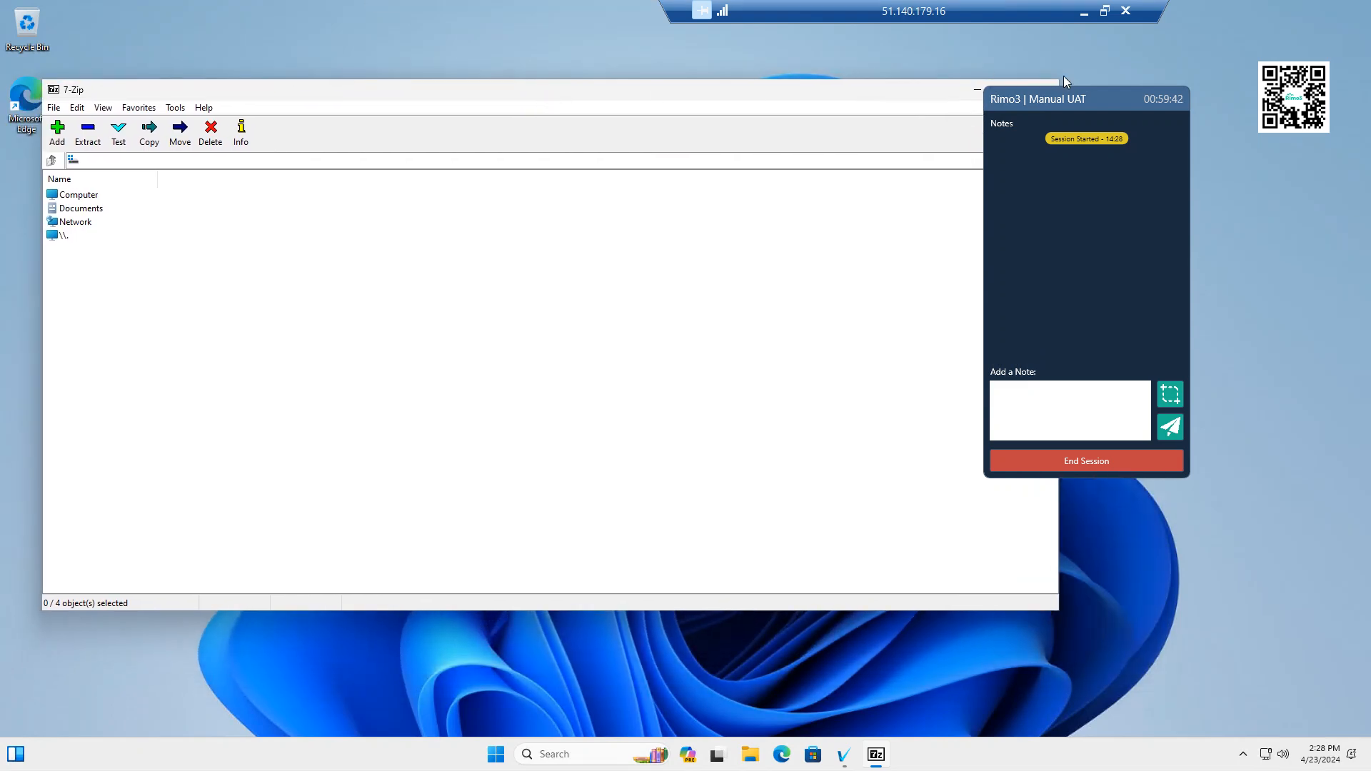
pyautogui.moveTo(1068, 103); pyautogui.dragTo(1199, 110)
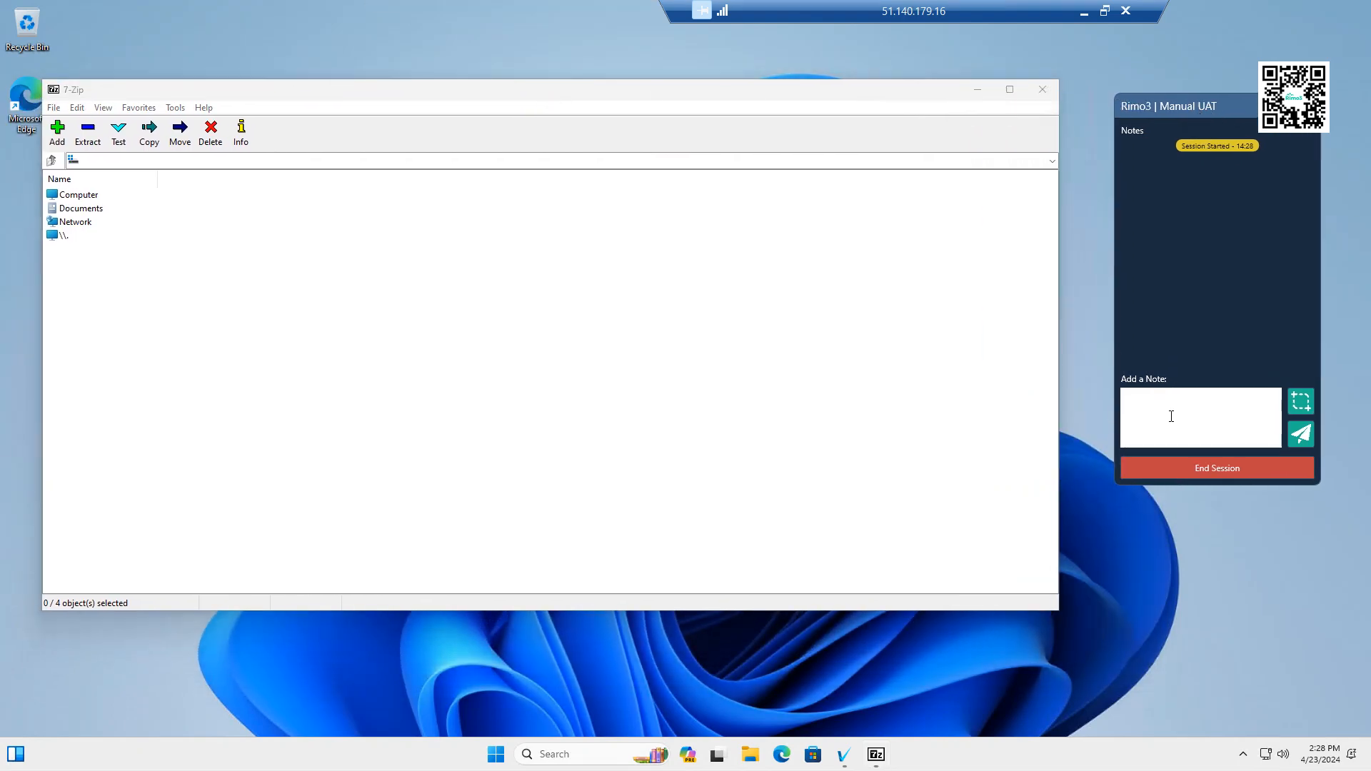
# Capture a screenshot of the open 7-Zip window and submit it with the note "7zip successfull launch"
pyautogui.click(1302, 404)
pyautogui.click(1225, 408)
pyautogui.write('7zip successfull launch')
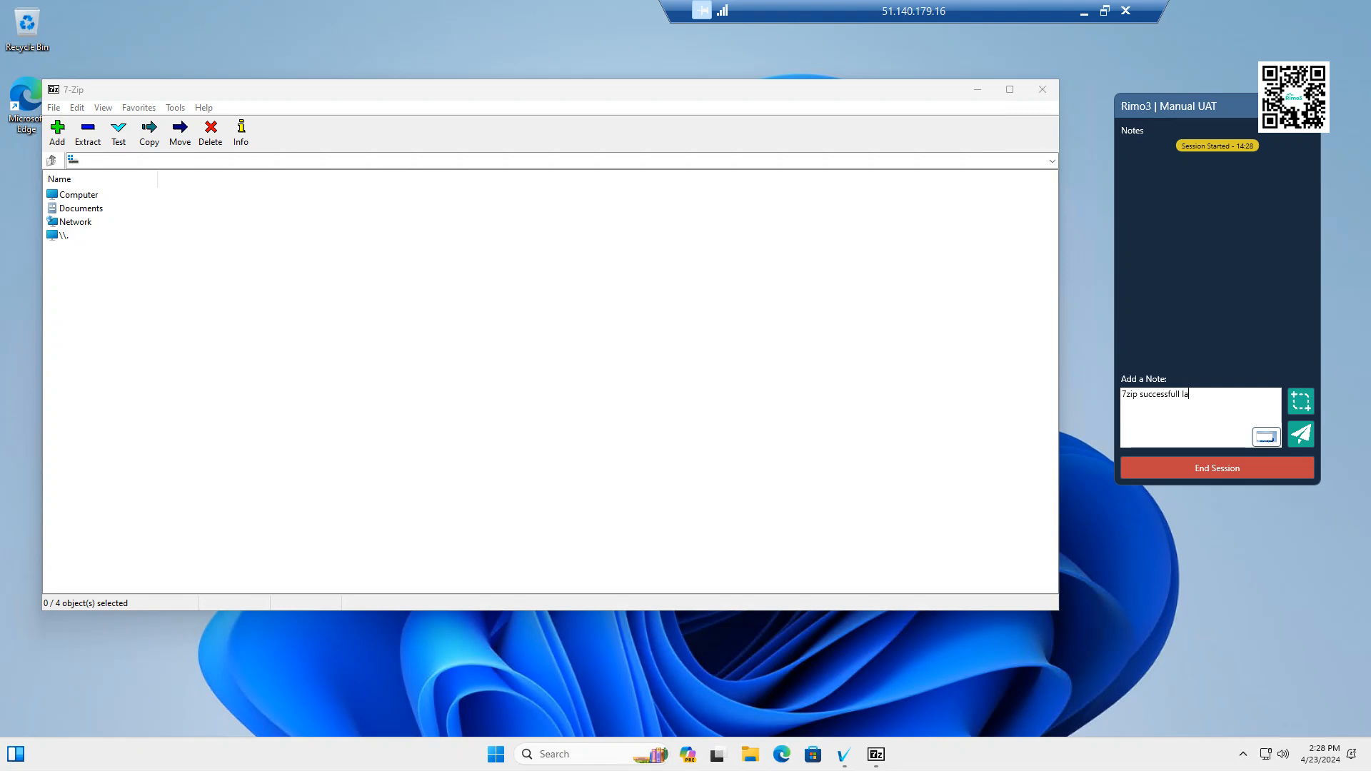
pyautogui.click(1300, 434)
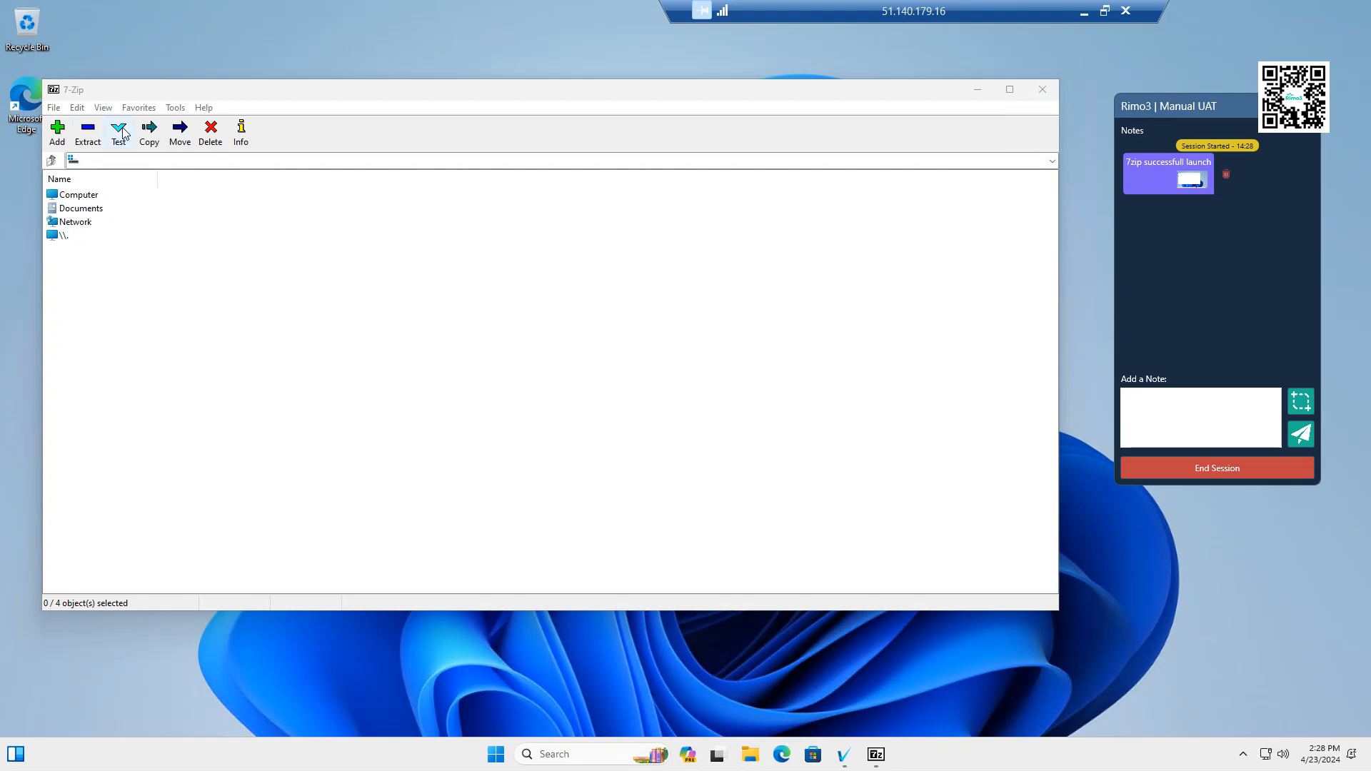
# Review 7-Zip's System, 7-Zip, Folders, Editor, Settings and Language options, and close them without changes
pyautogui.click(175, 108)
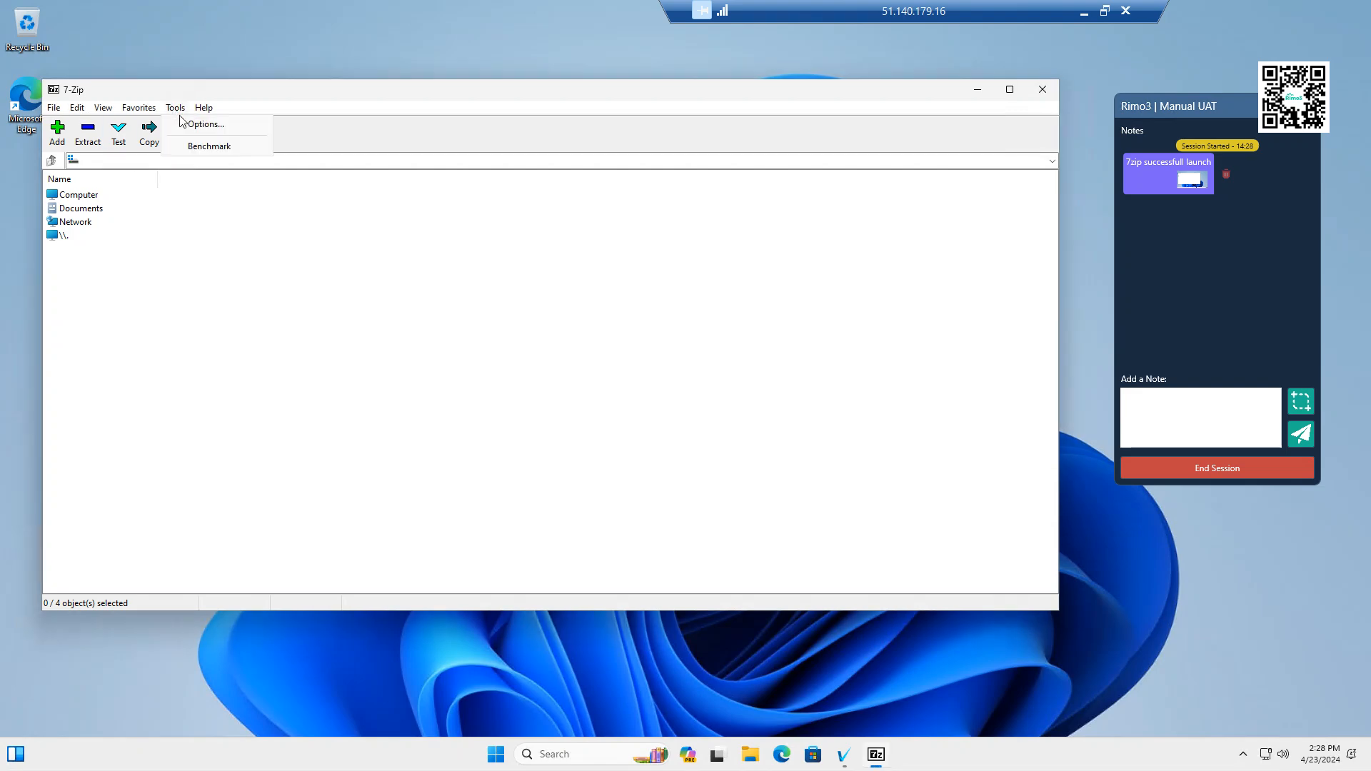
pyautogui.click(193, 124)
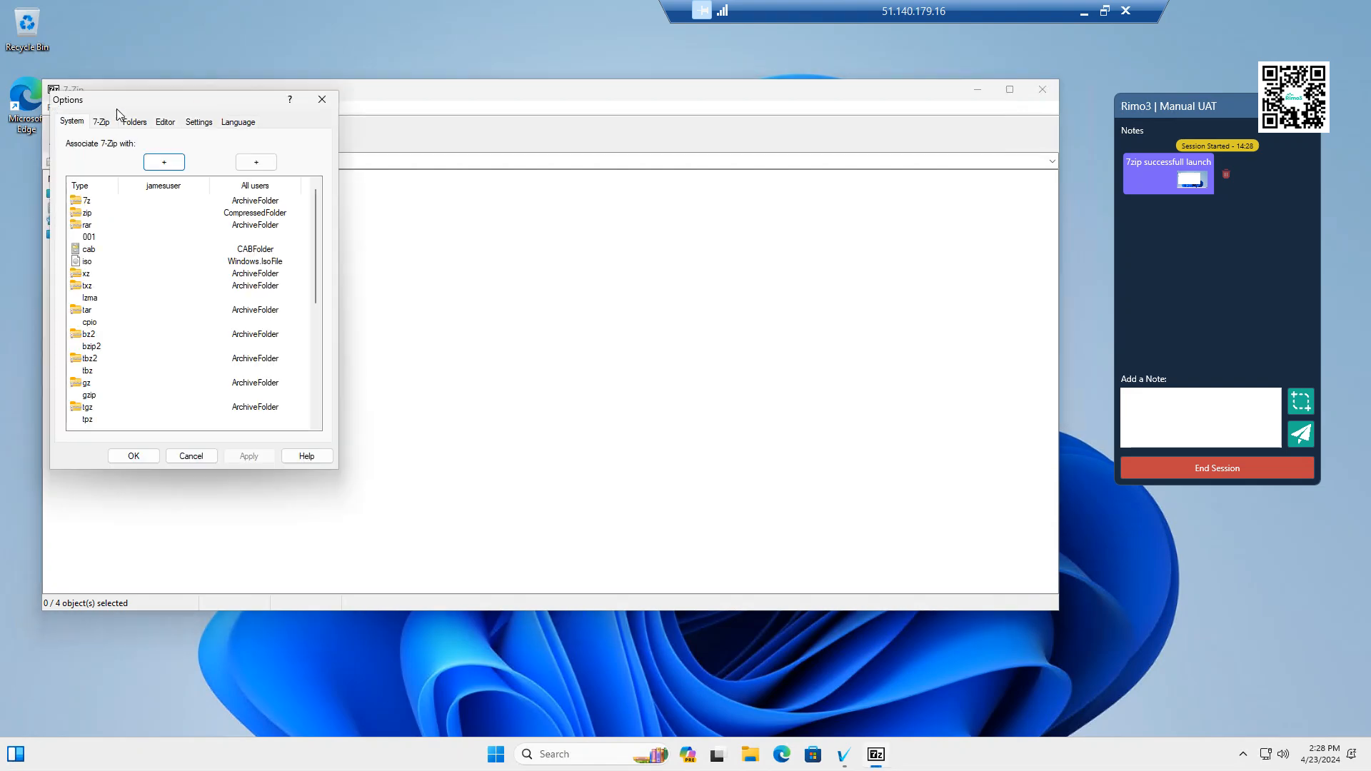
pyautogui.click(102, 121)
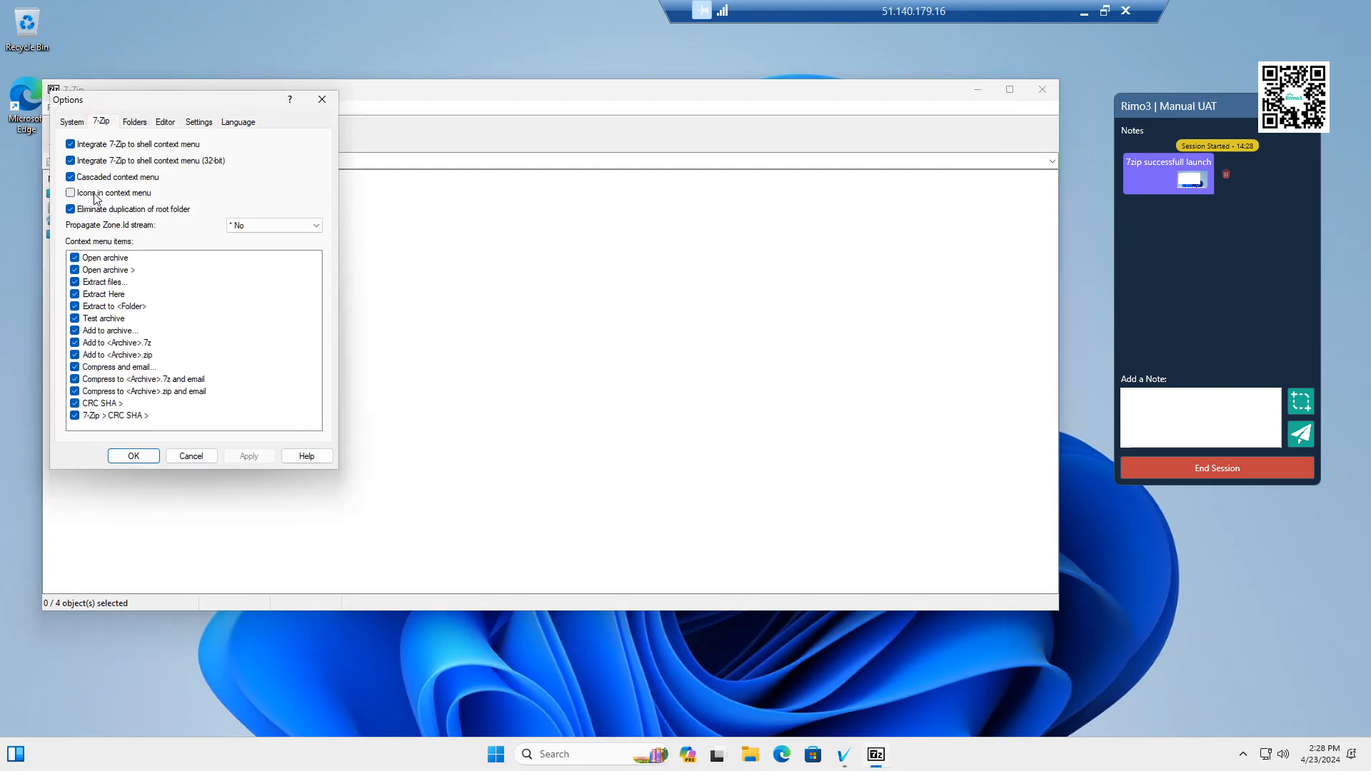
pyautogui.click(135, 122)
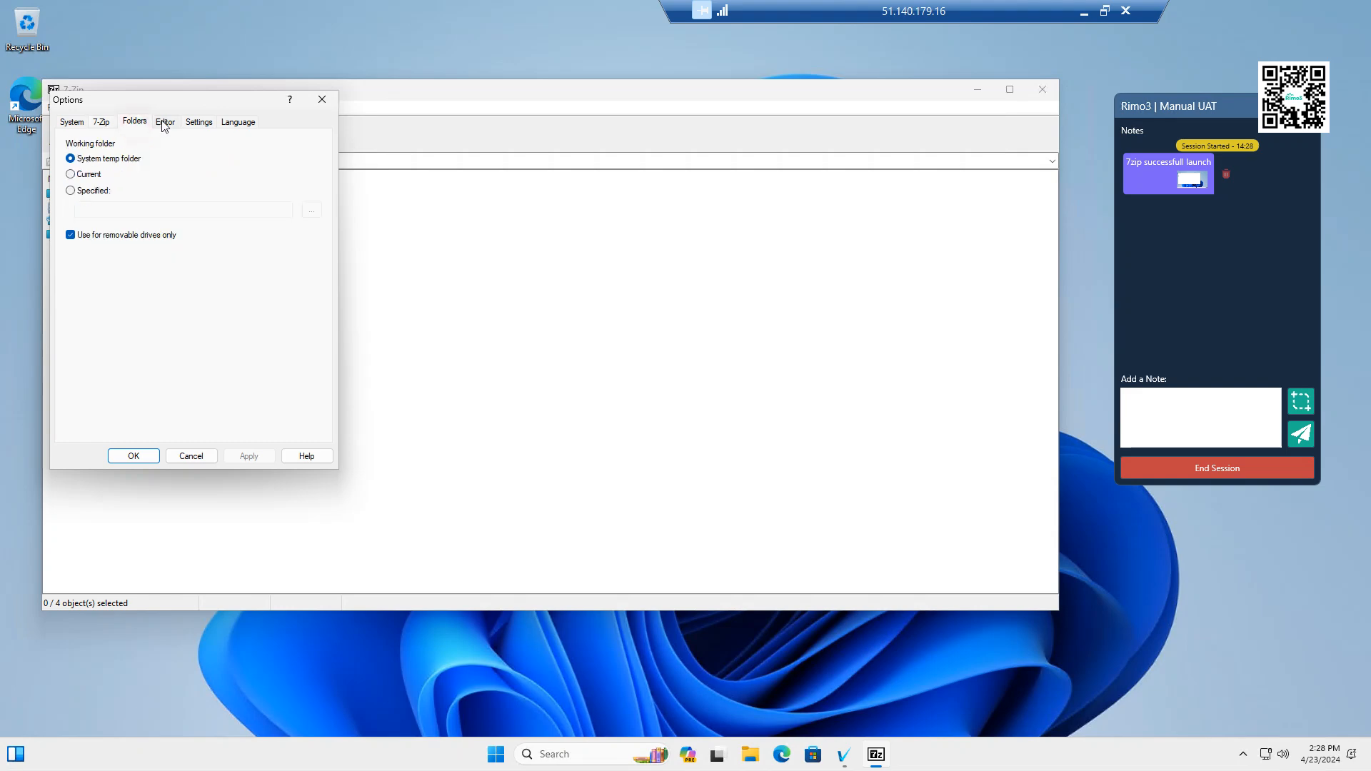
pyautogui.click(164, 122)
pyautogui.click(198, 121)
pyautogui.click(238, 122)
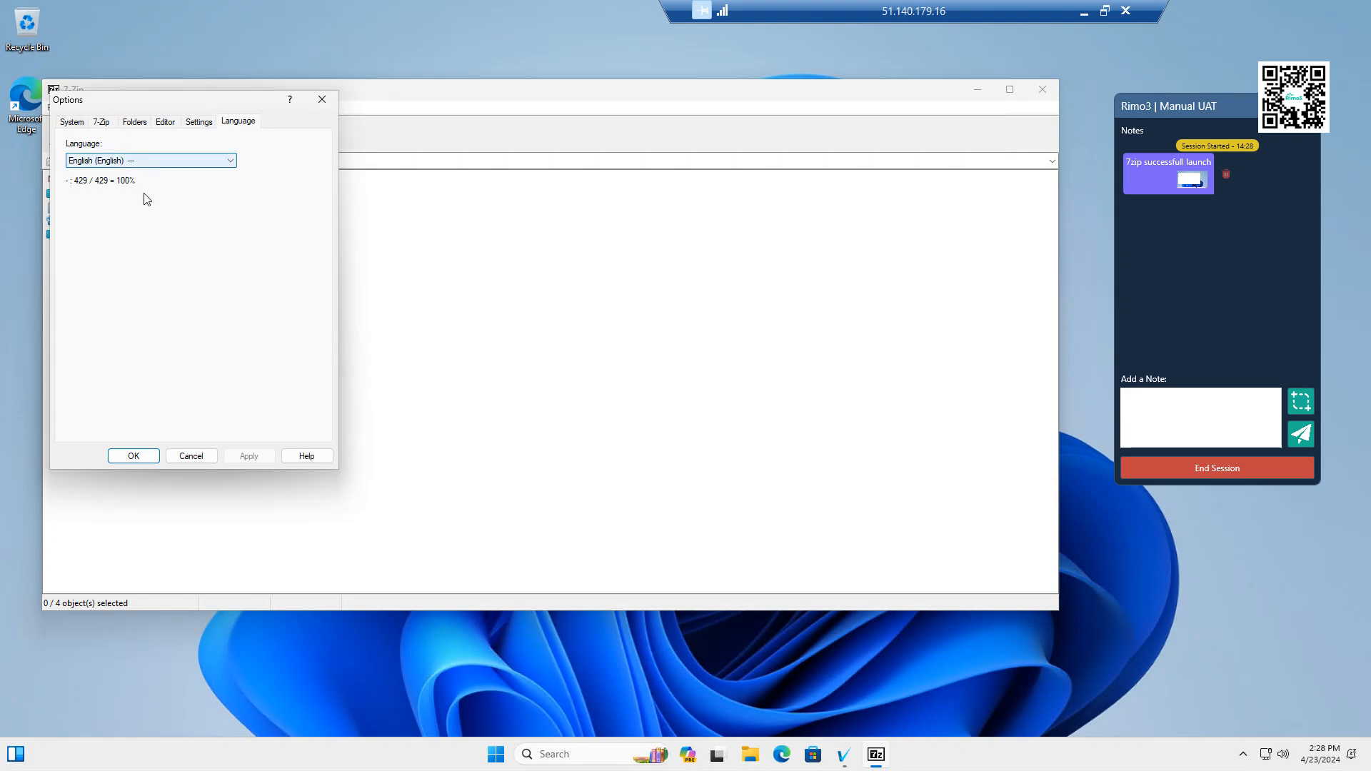
pyautogui.click(191, 456)
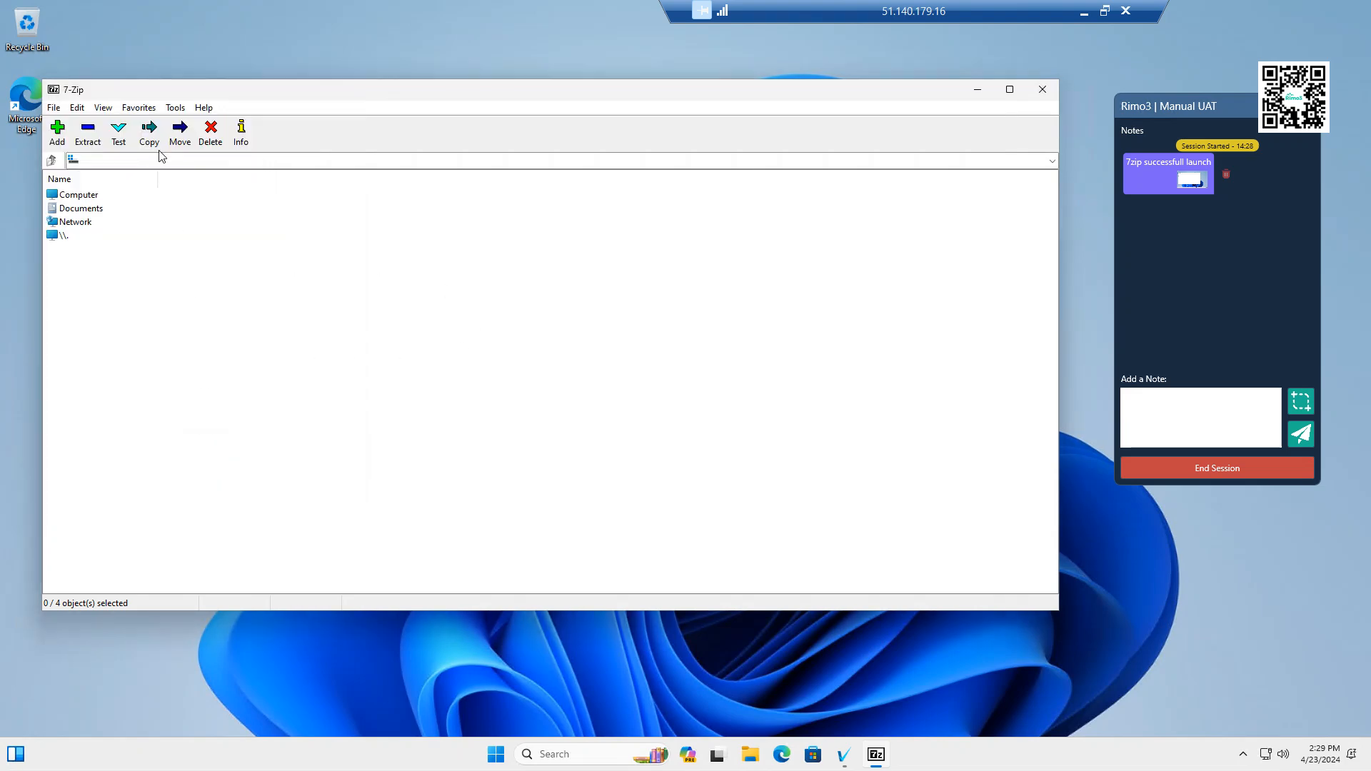
# Switch 7-Zip's file list to large icons and try adding to an archive with nothing selected
pyautogui.click(78, 109)
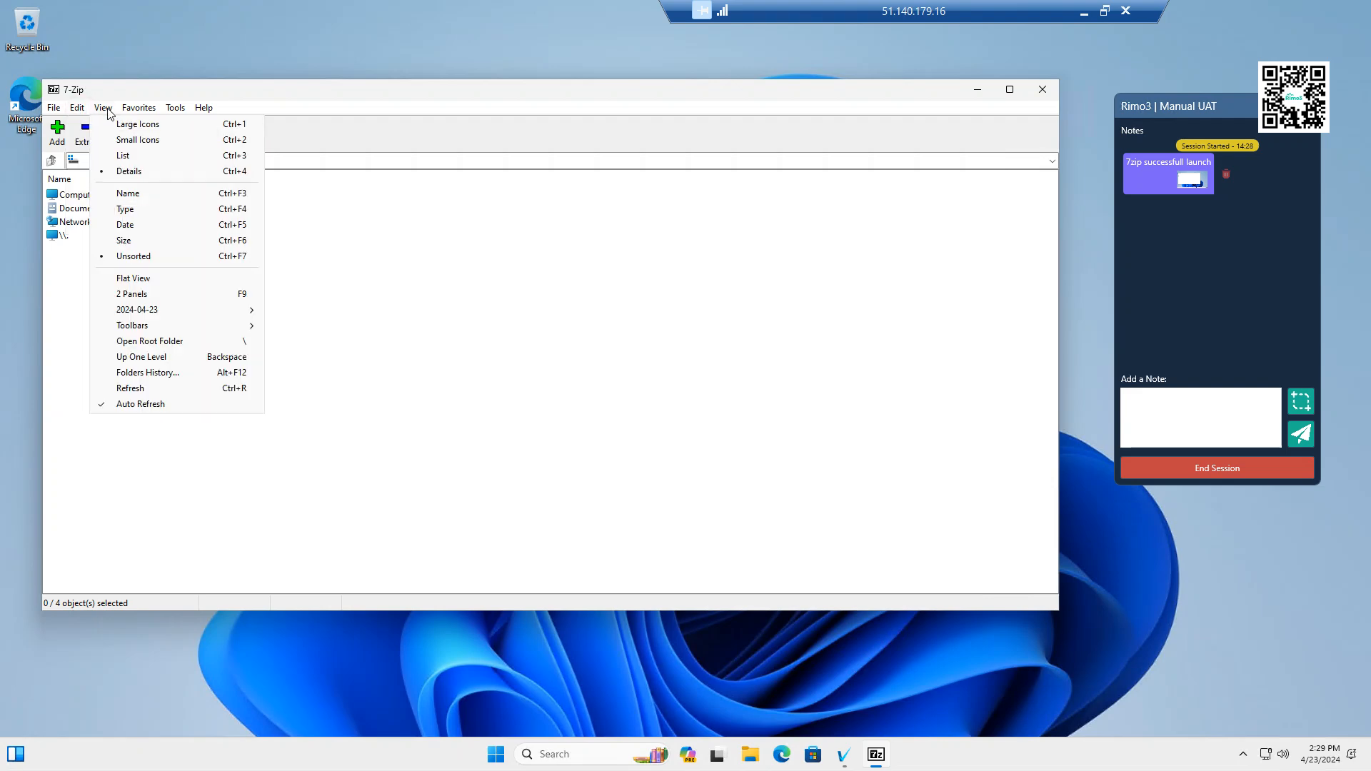
pyautogui.click(118, 124)
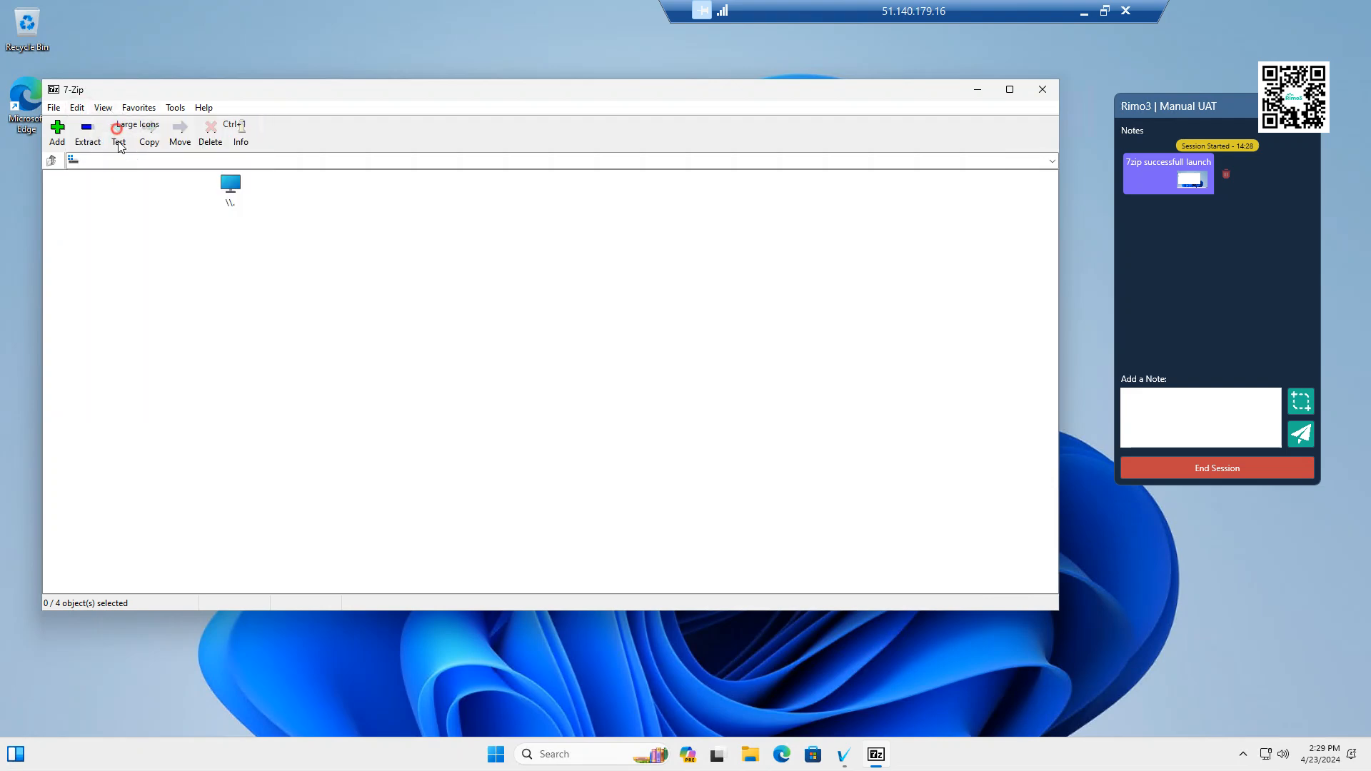
pyautogui.click(66, 133)
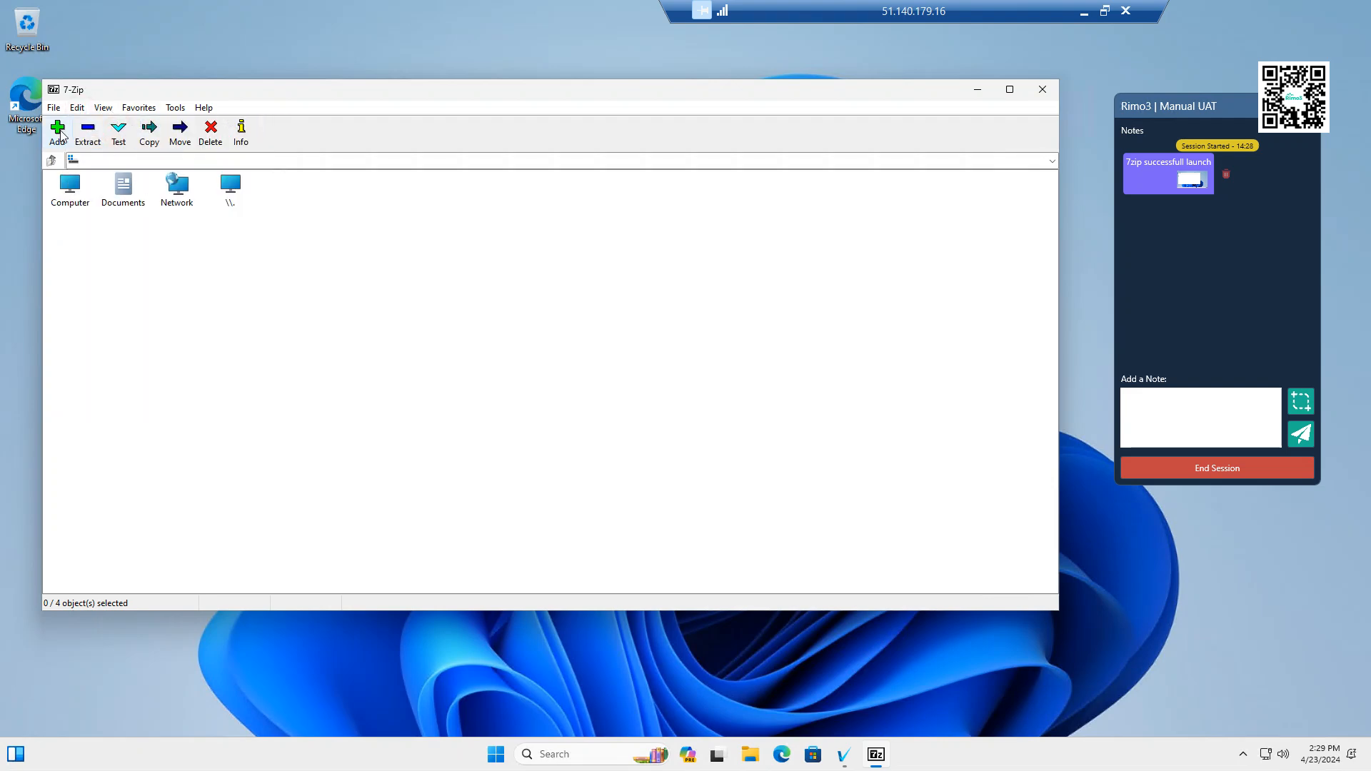
pyautogui.click(736, 422)
# Run 7-Zip's benchmark and submit a screenshot of it with the note "Benchmark launched"
pyautogui.click(164, 110)
pyautogui.click(199, 147)
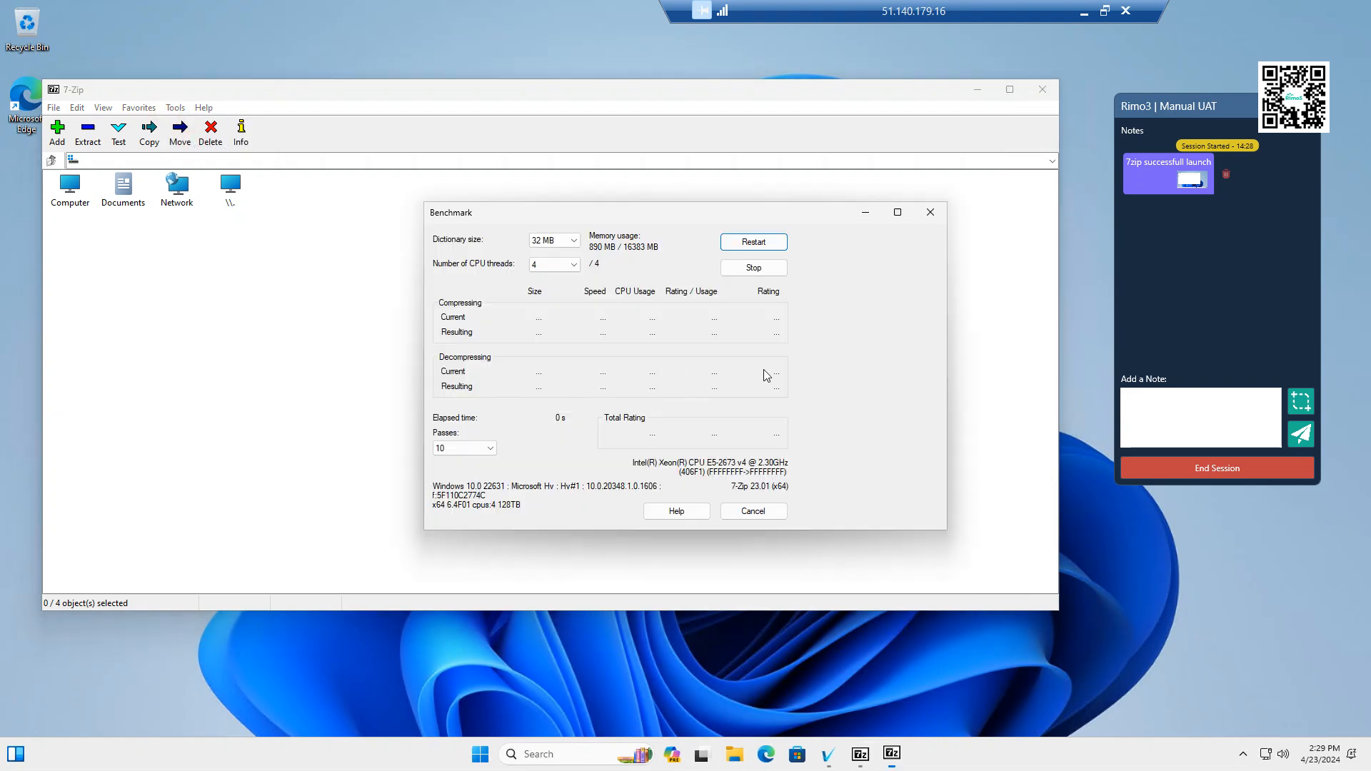
pyautogui.click(1297, 407)
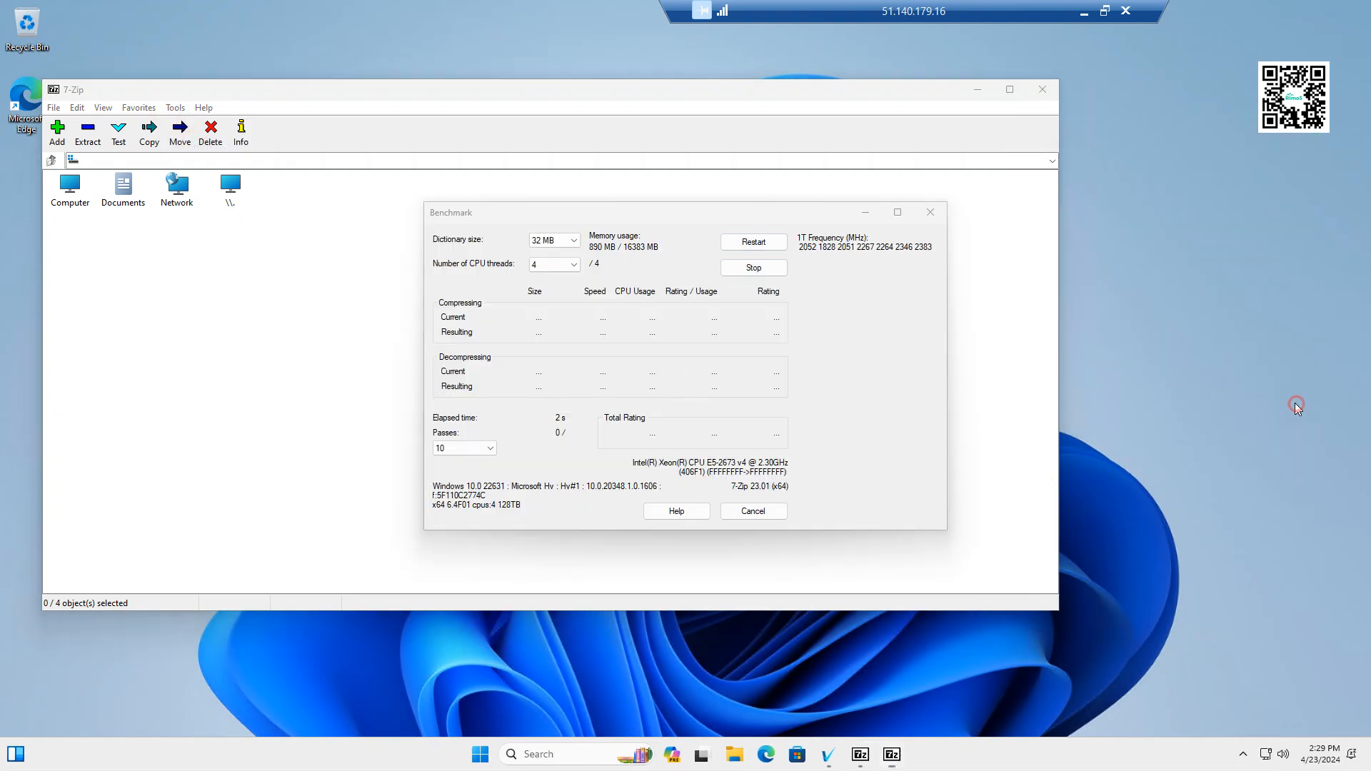
pyautogui.click(1159, 410)
pyautogui.write('B')
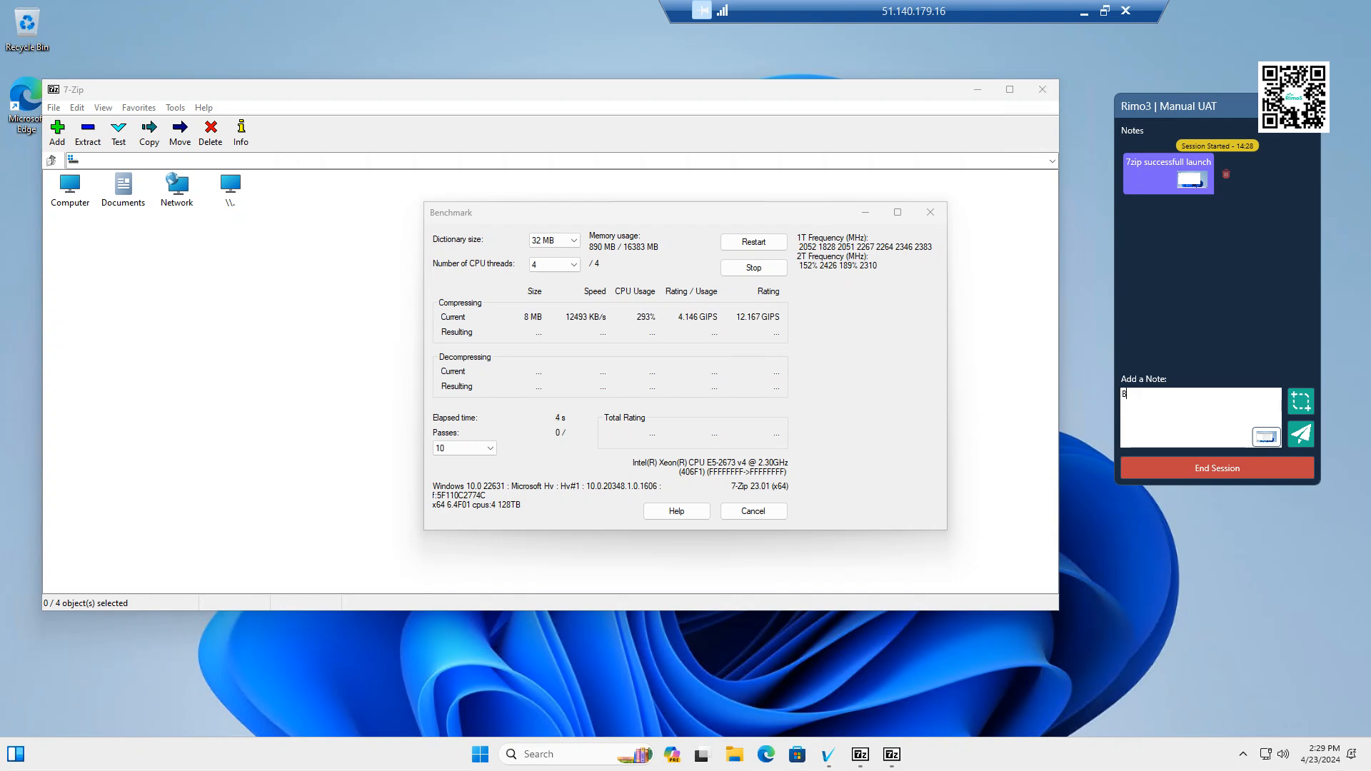
pyautogui.write('enchmark launch')
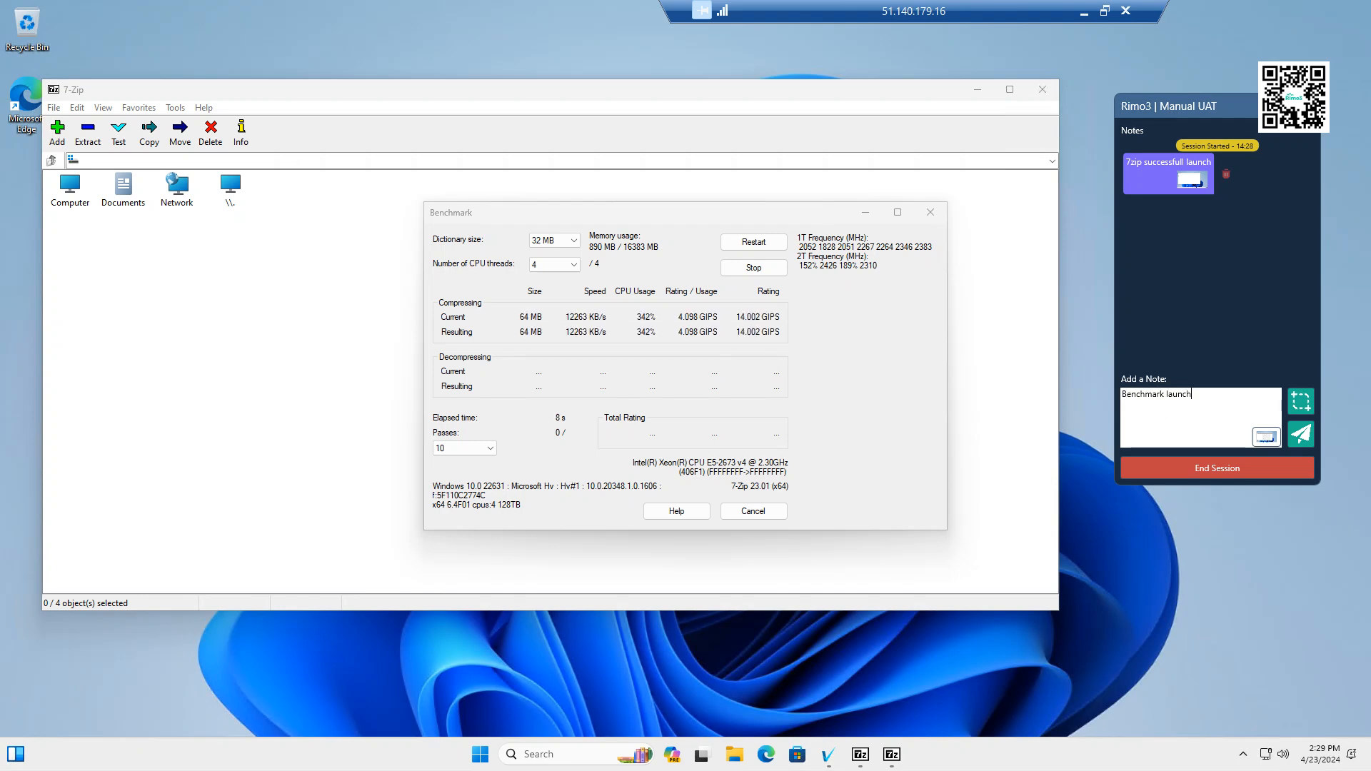
pyautogui.write('ed')
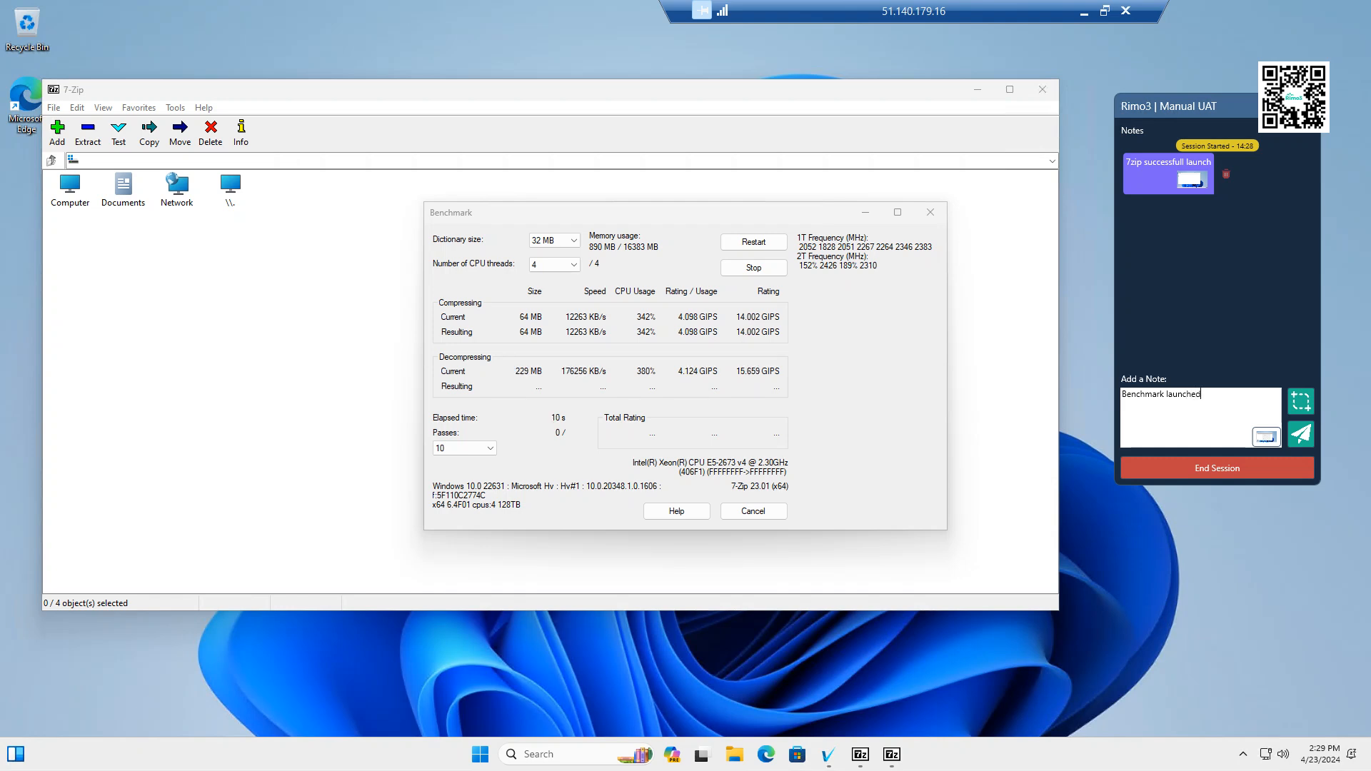
pyautogui.click(1300, 434)
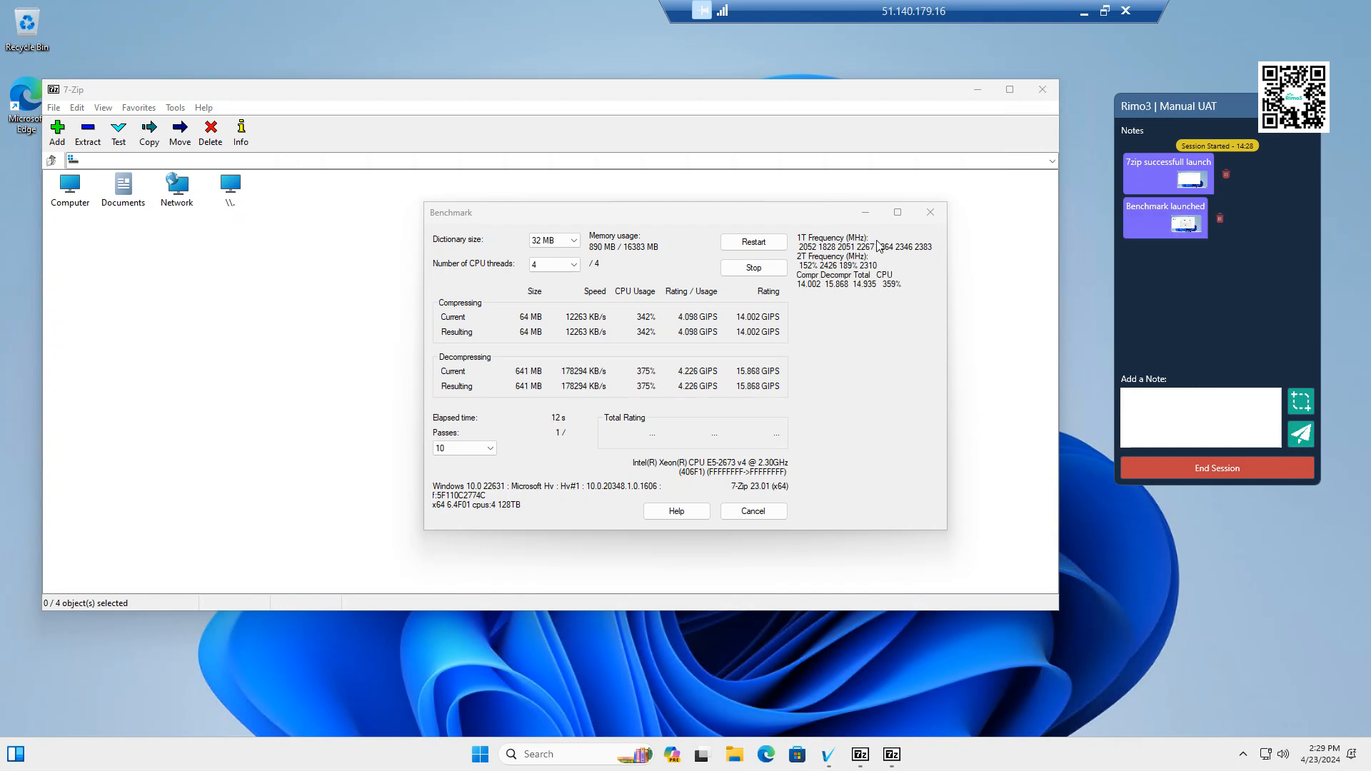
pyautogui.click(930, 212)
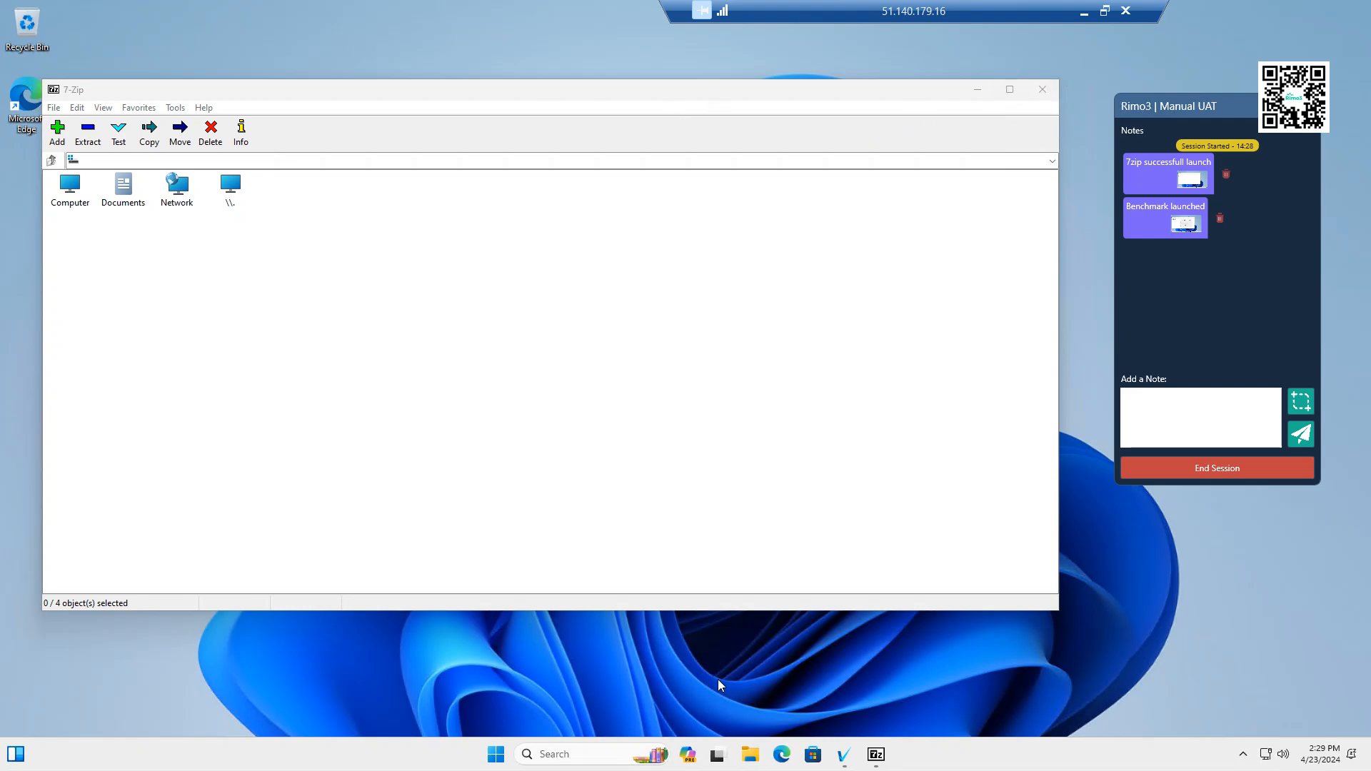
# Search the remote desktop for the Power Automate app with "power auto" and dismiss the search without opening it
pyautogui.click(496, 753)
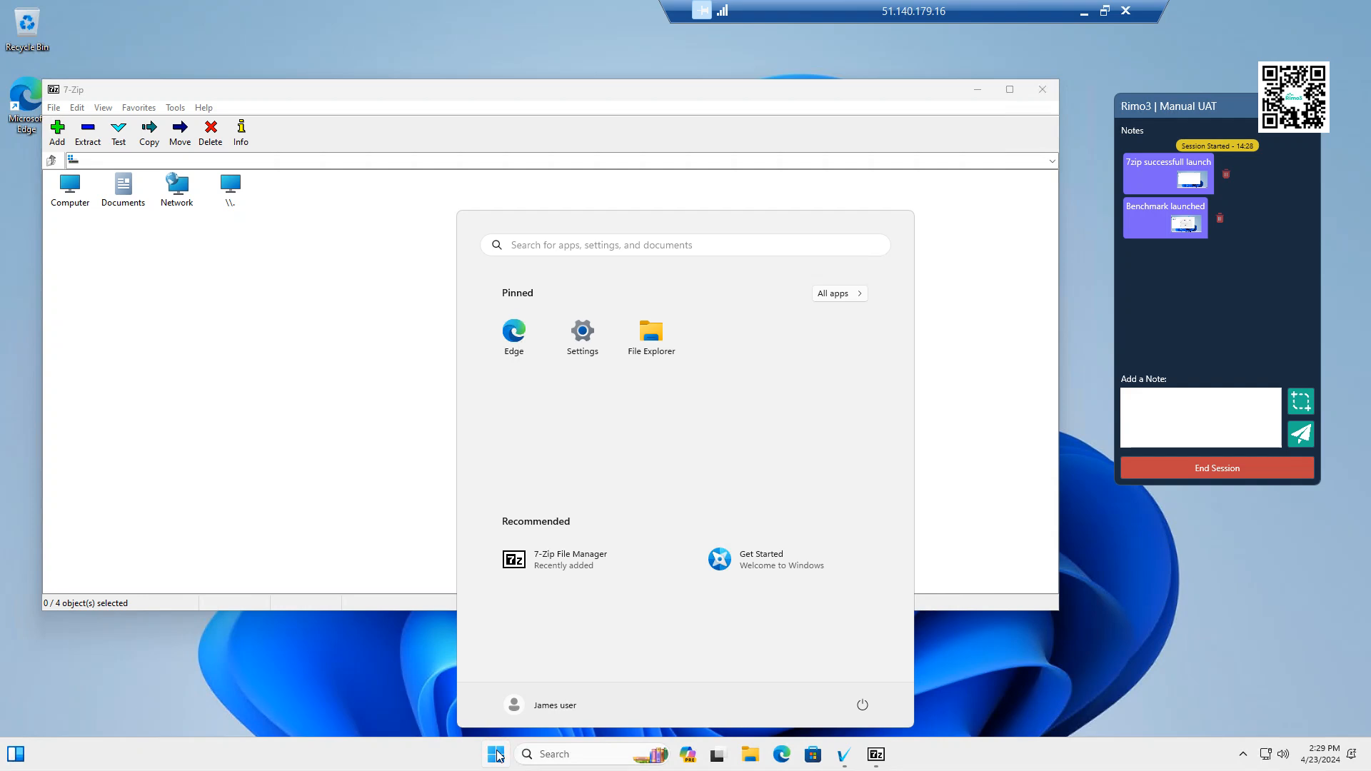
pyautogui.write('power')
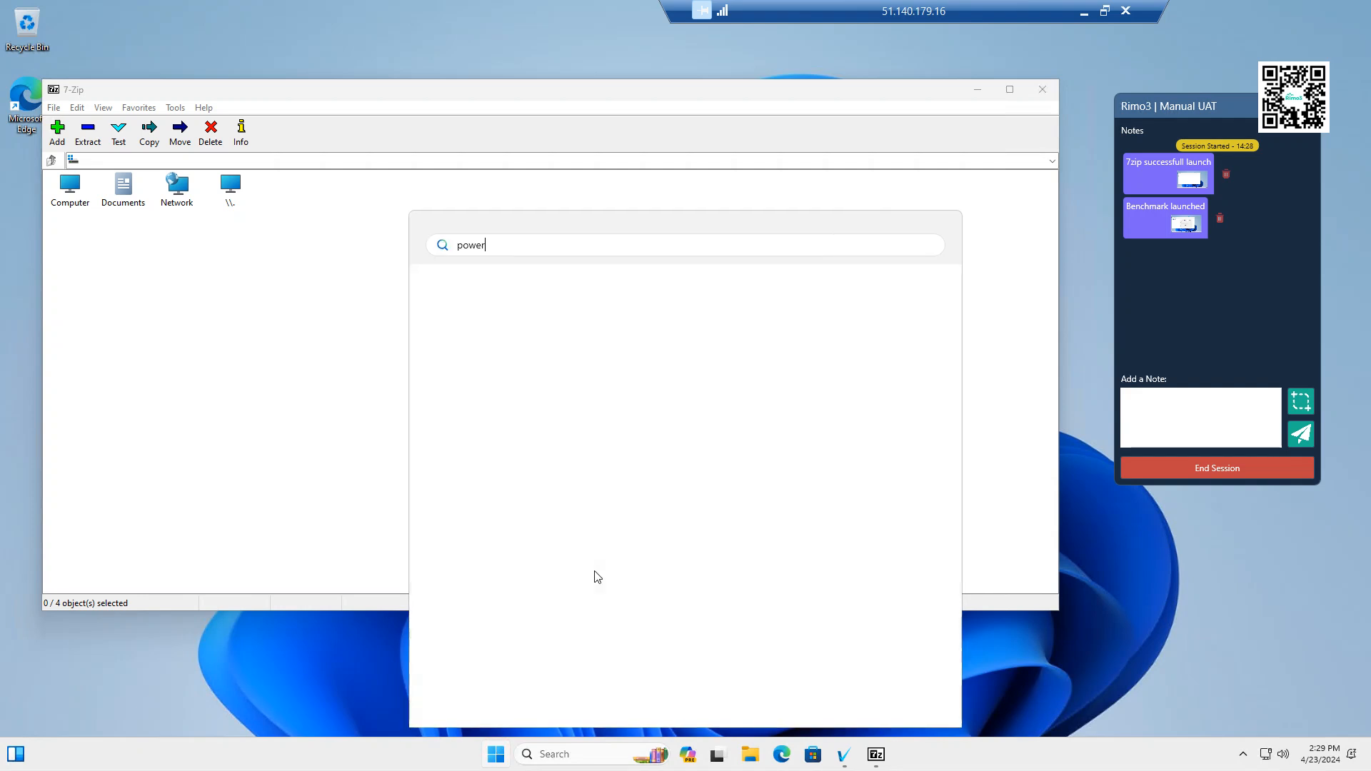
pyautogui.write(' auto')
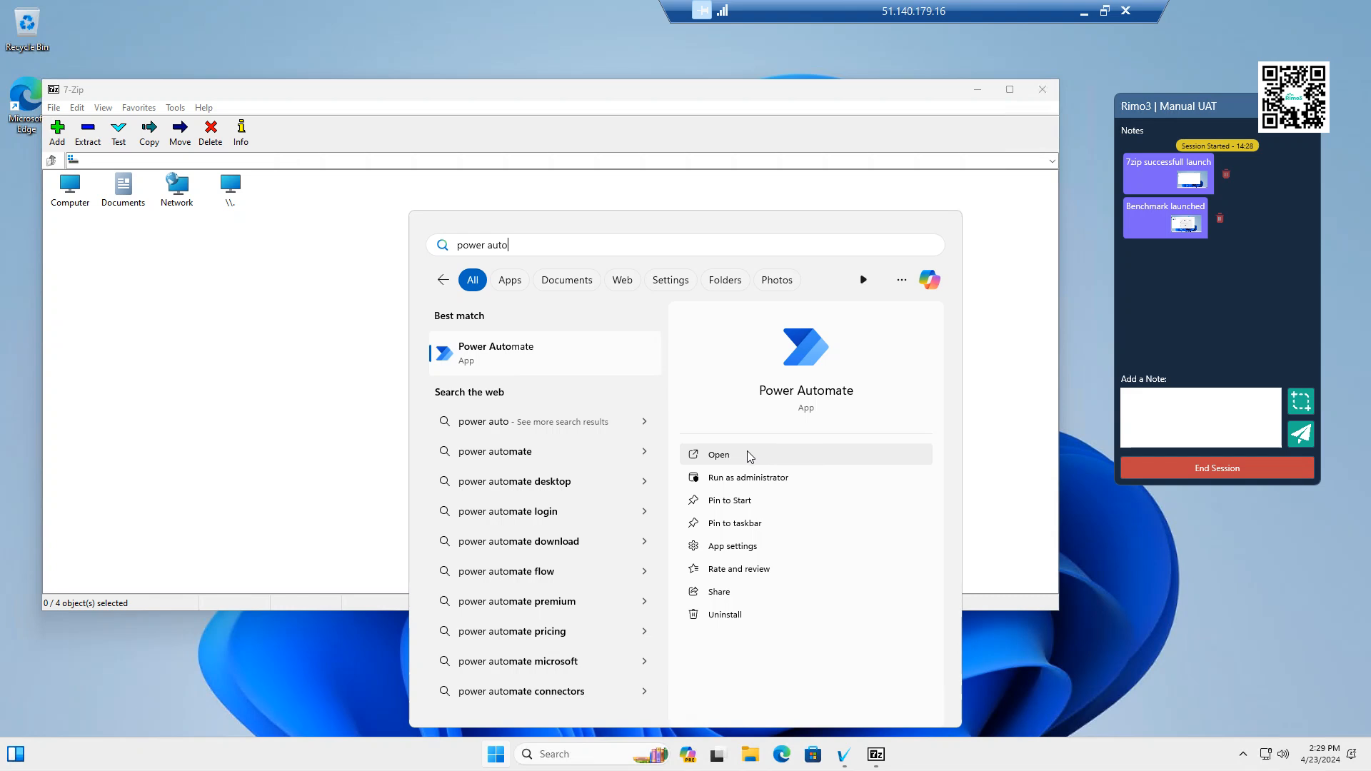
pyautogui.click(769, 176)
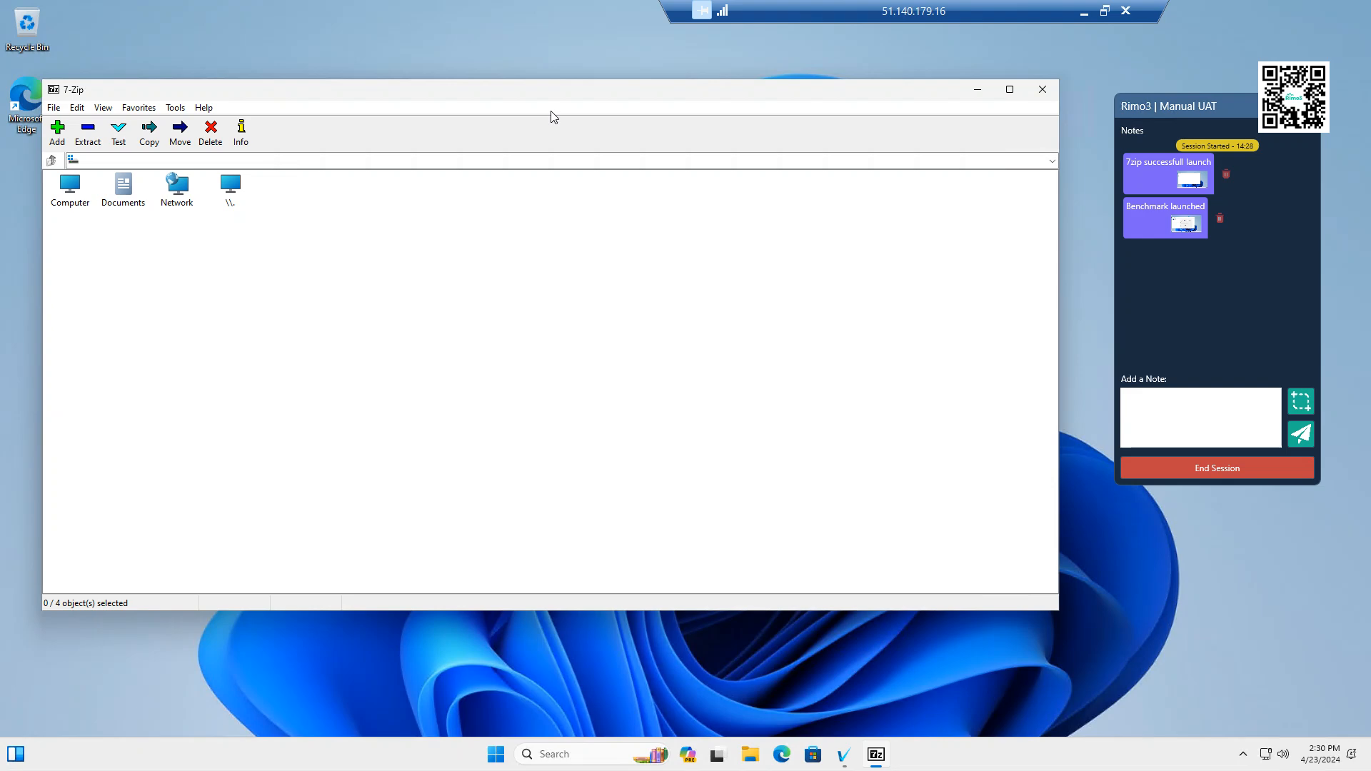
# End the Manual UAT session as Passed with the final notes "7zip launched correctly, menus worked ok and benchmark ran ok."
pyautogui.click(978, 91)
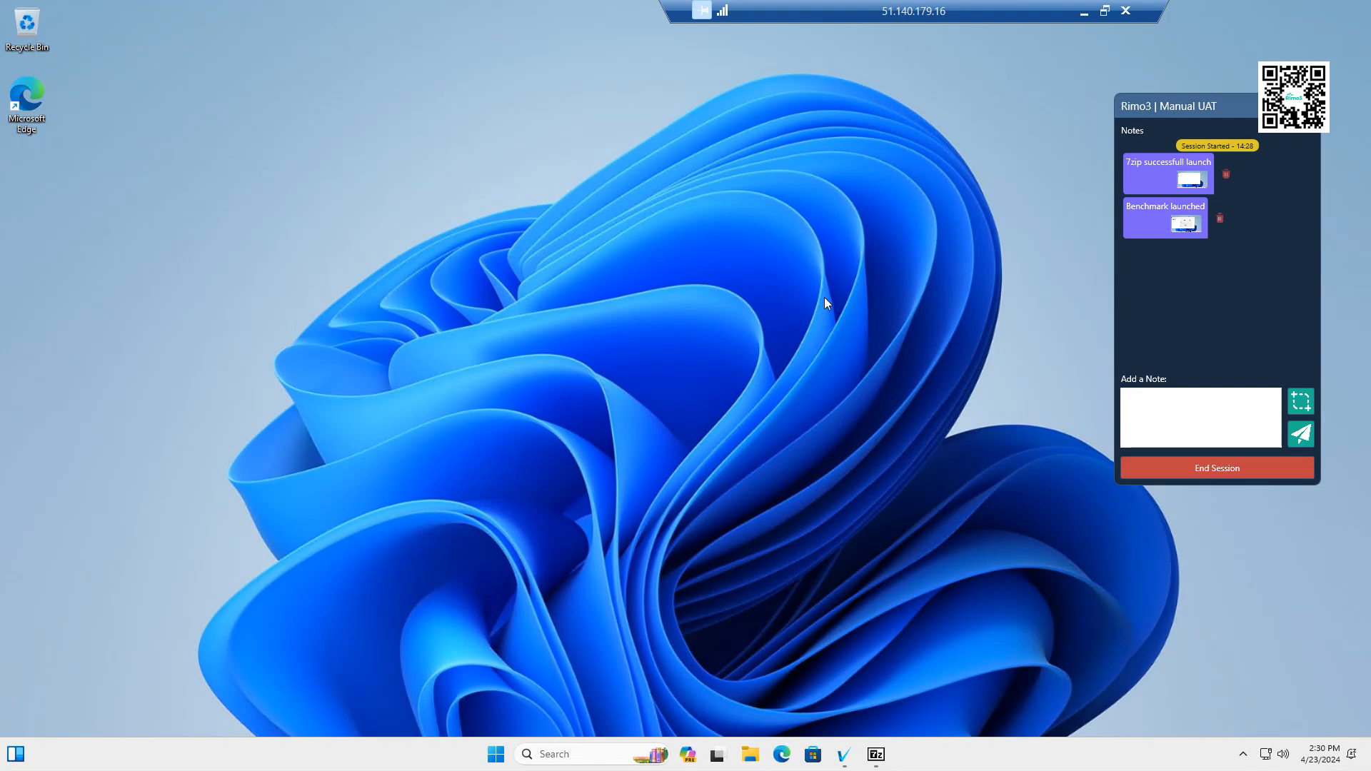
pyautogui.click(1229, 474)
pyautogui.click(650, 381)
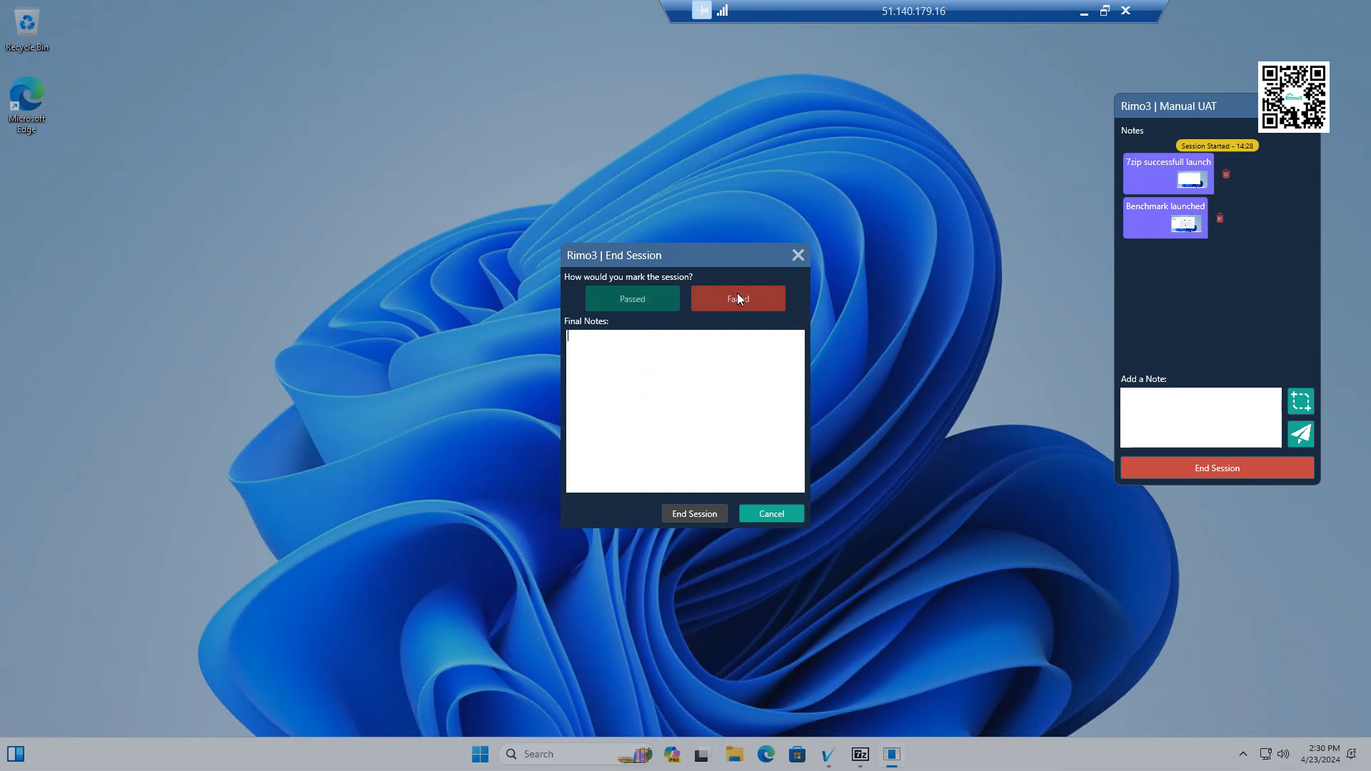
pyautogui.click(639, 300)
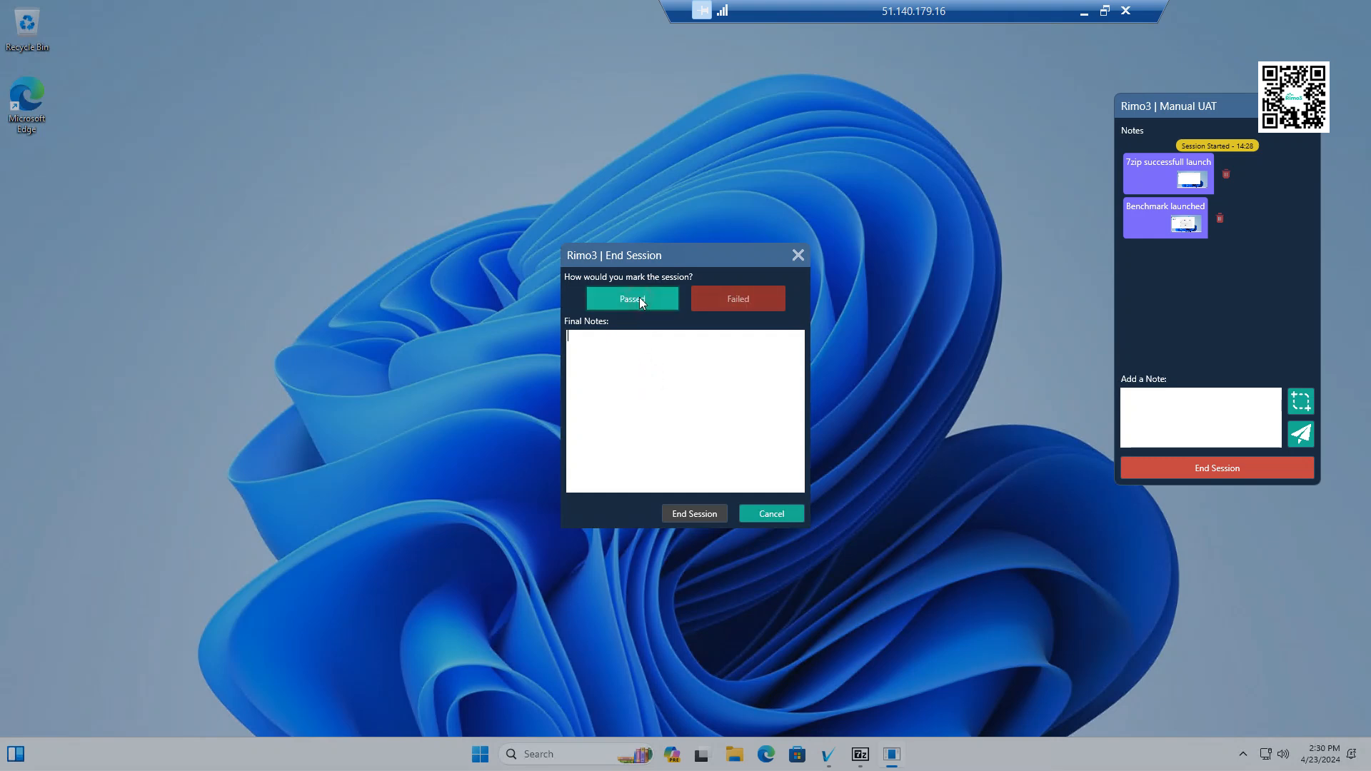
pyautogui.click(616, 357)
pyautogui.write('7zip launched correctly')
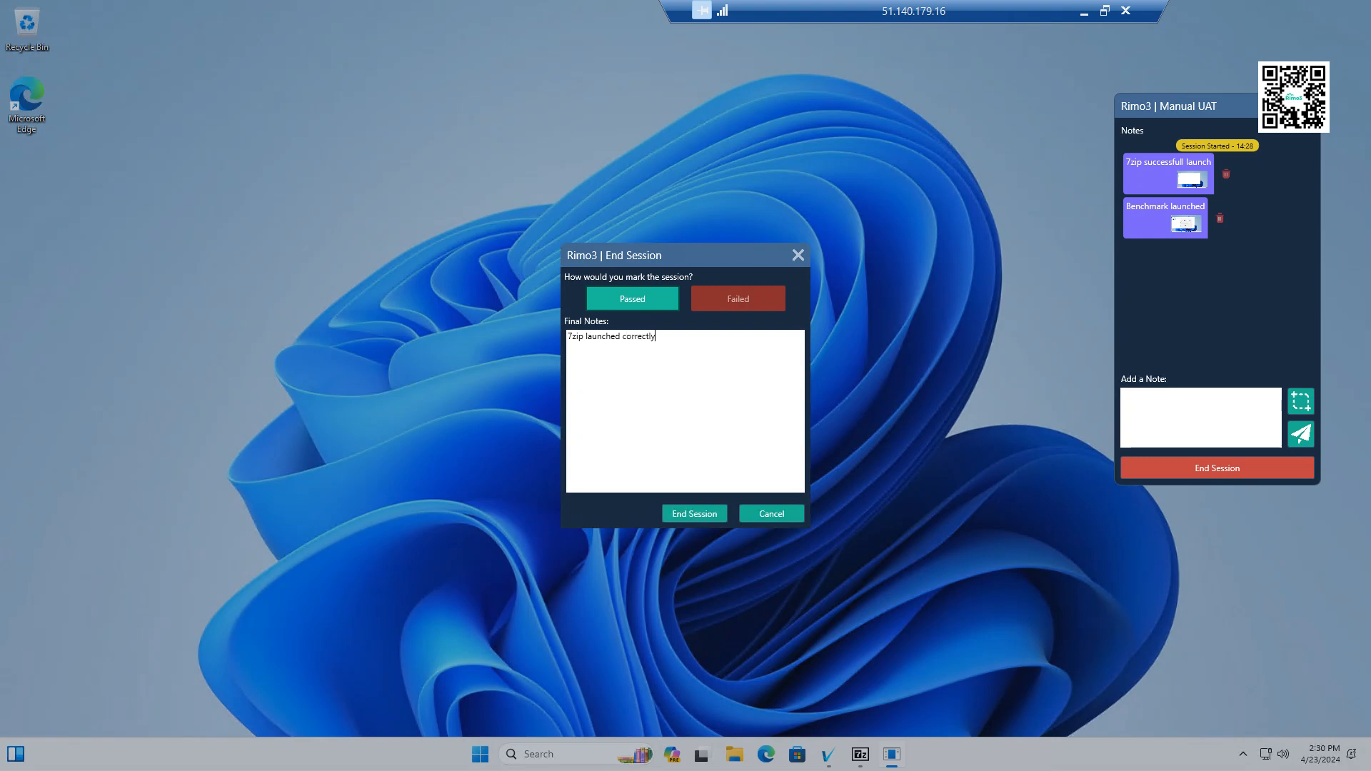
pyautogui.write(', menus work ')
pyautogui.write('d ok and benchmark ran ok.')
pyautogui.click(695, 512)
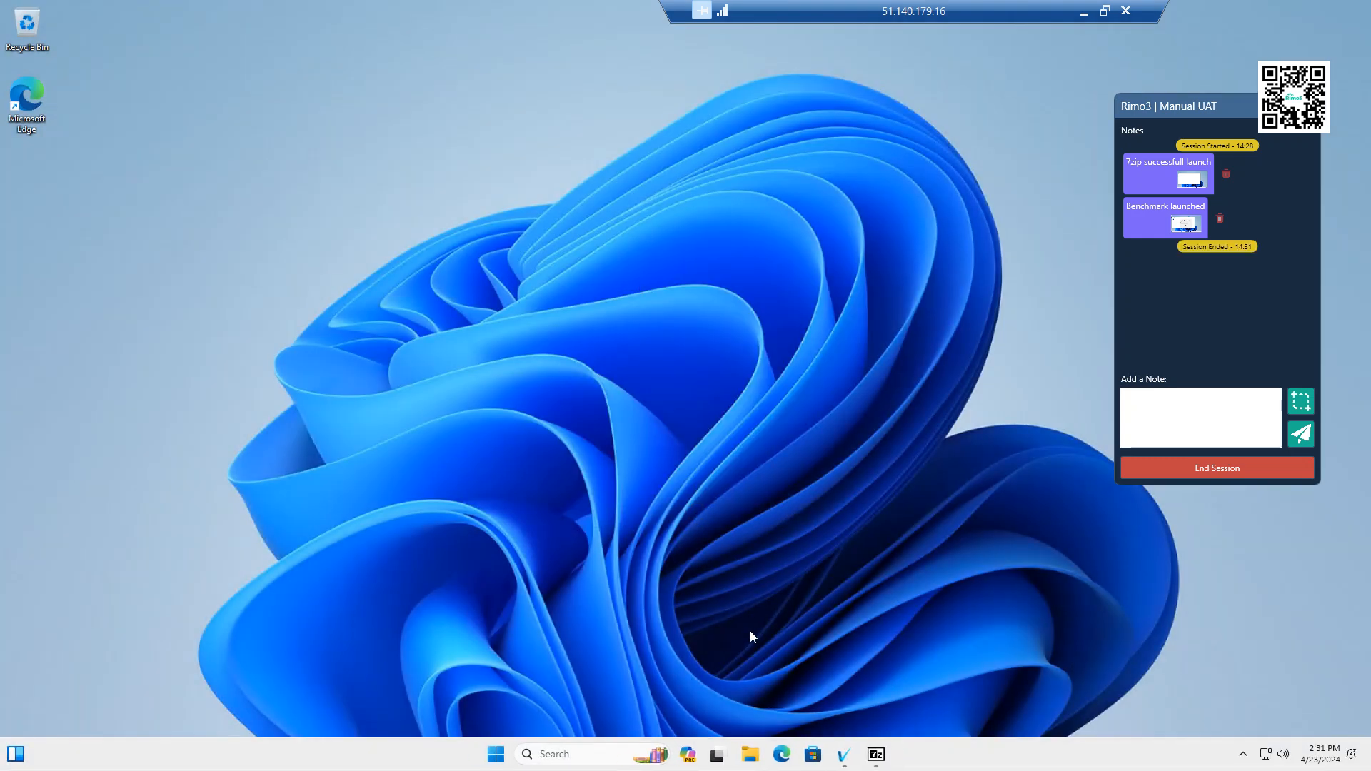
# Restore the 7-Zip window and disconnect from the remote desktop to return to the Rimo3 Cloud sequence details
pyautogui.click(875, 754)
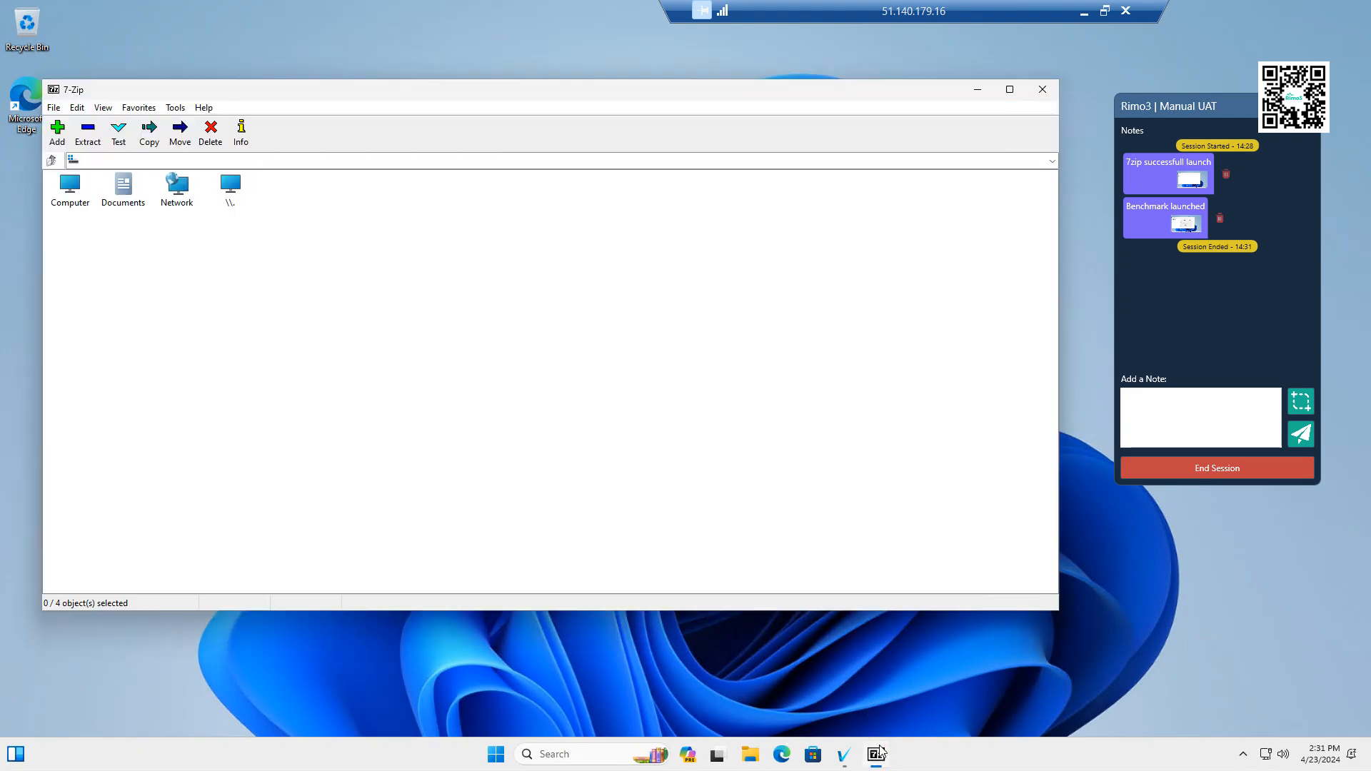
pyautogui.click(1125, 11)
pyautogui.click(742, 409)
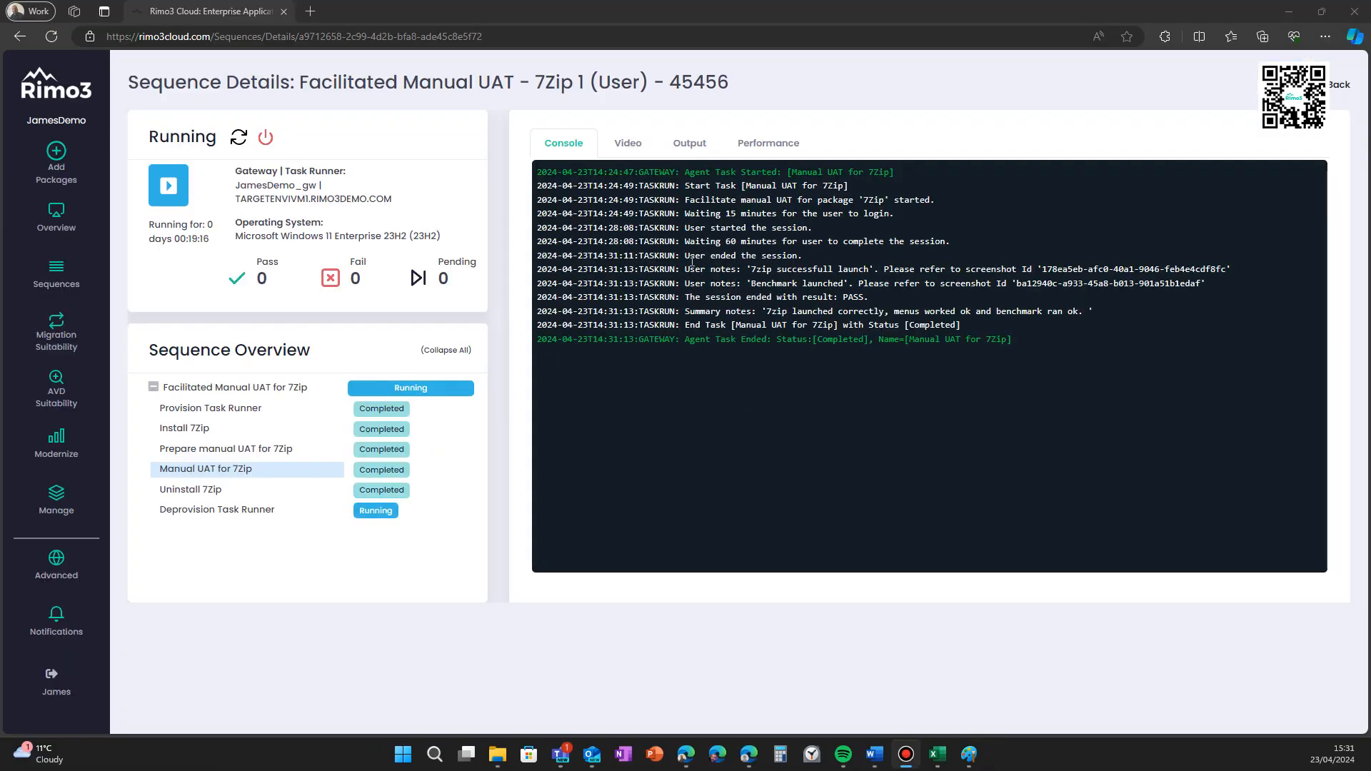
# Review the user notes in the Manual UAT for 7Zip console log and the two matching screenshots in its output
pyautogui.moveTo(690, 269); pyautogui.dragTo(1218, 281)
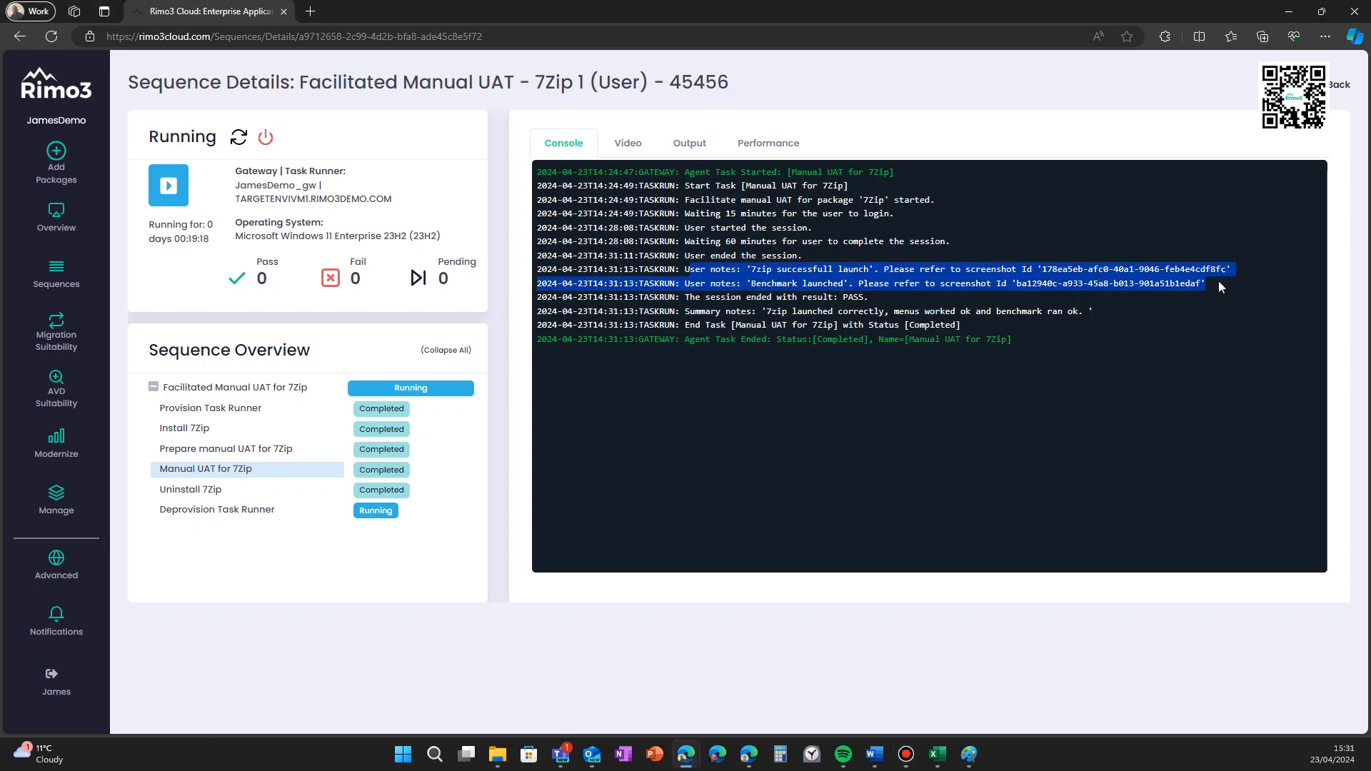
pyautogui.click(800, 278)
pyautogui.moveTo(747, 269); pyautogui.dragTo(880, 270)
pyautogui.moveTo(748, 284); pyautogui.dragTo(855, 283)
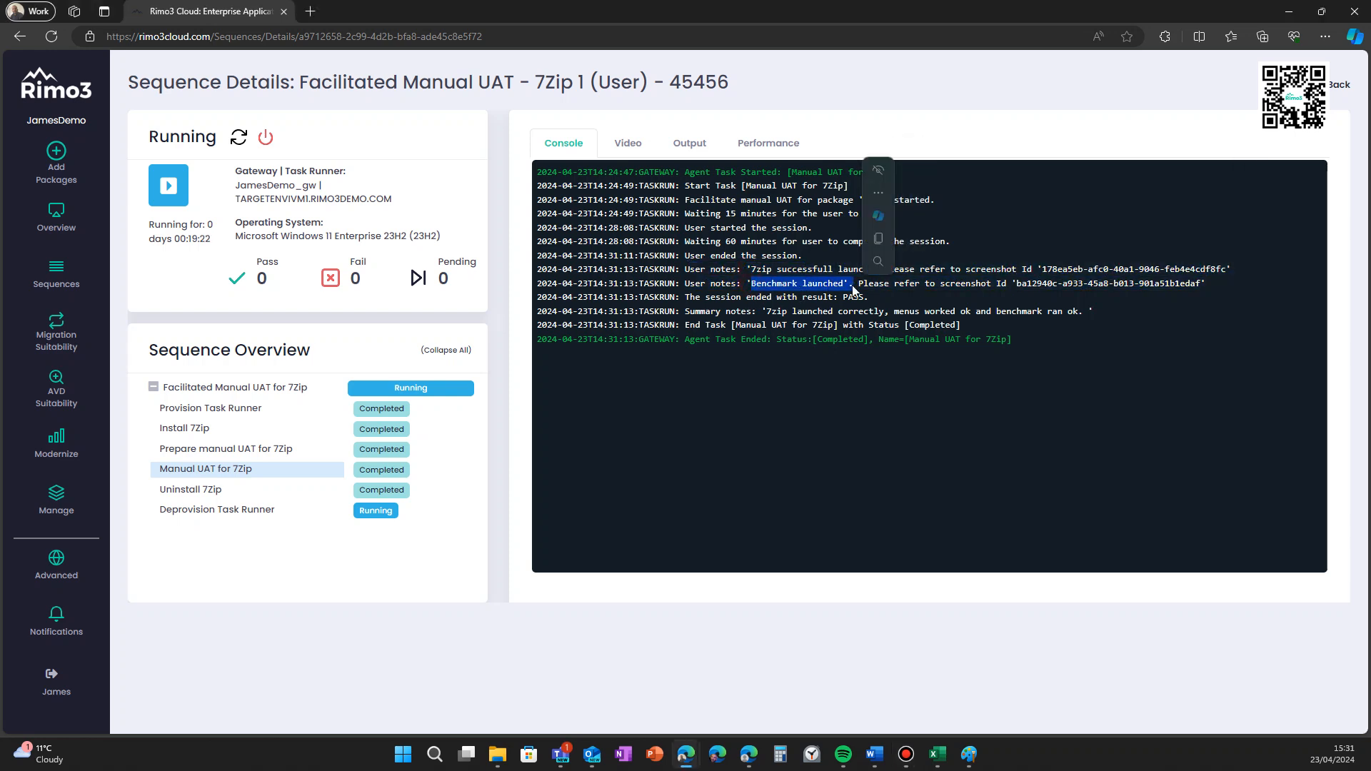
pyautogui.click(1064, 271)
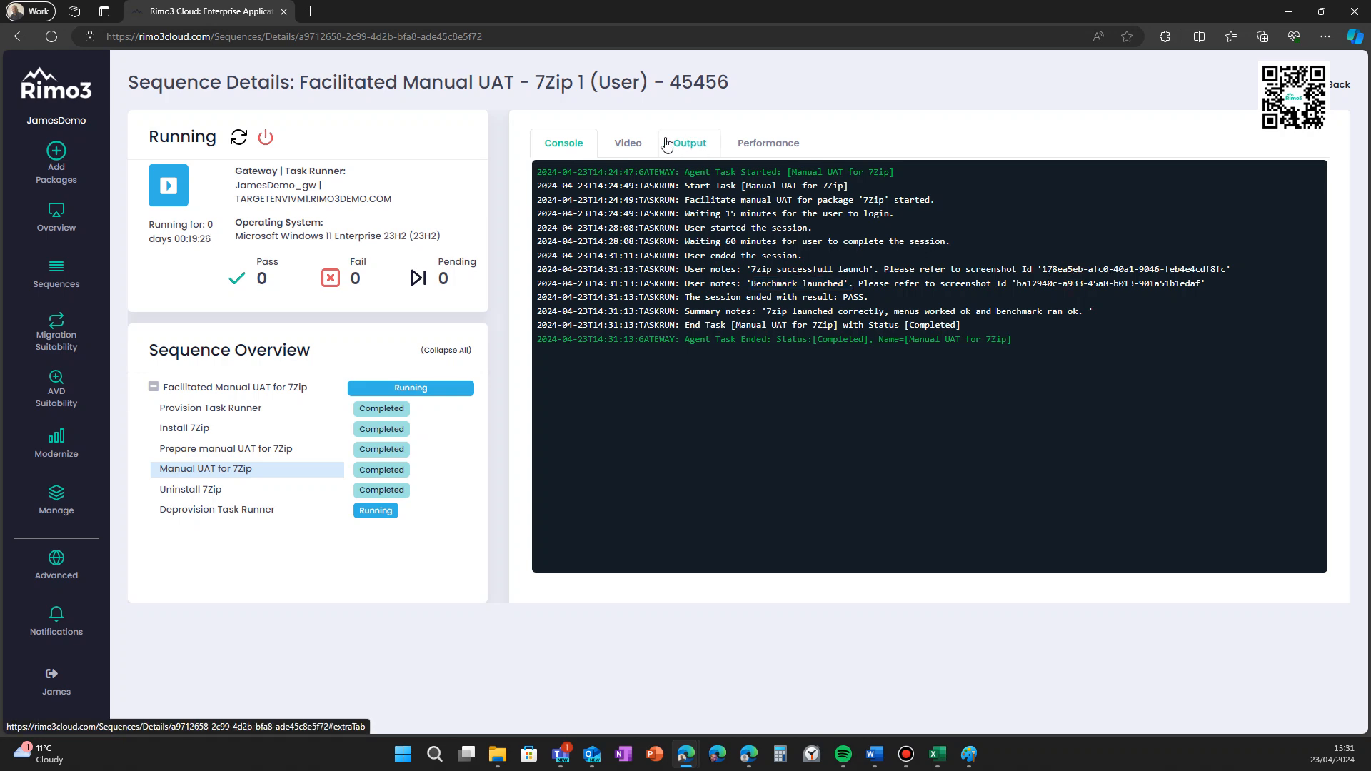
pyautogui.click(689, 143)
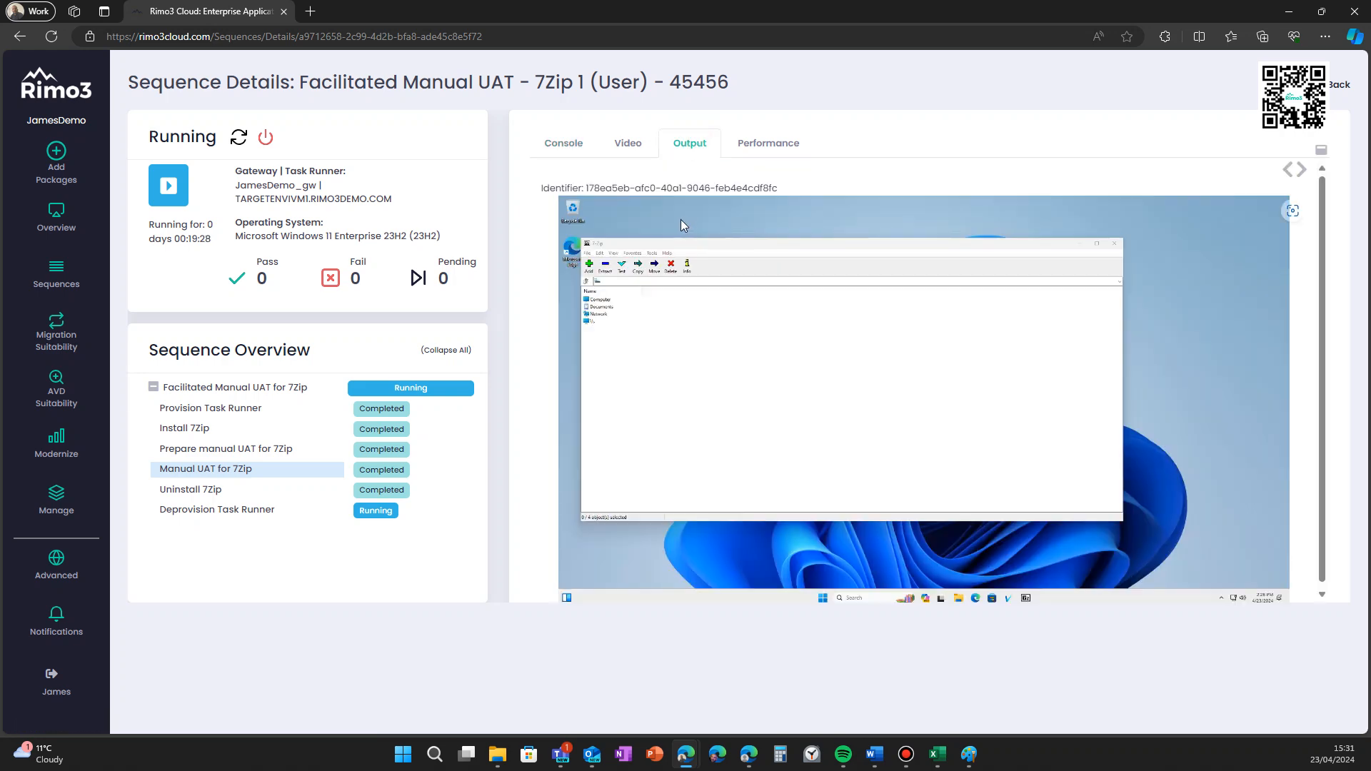
pyautogui.moveTo(585, 190); pyautogui.dragTo(785, 189)
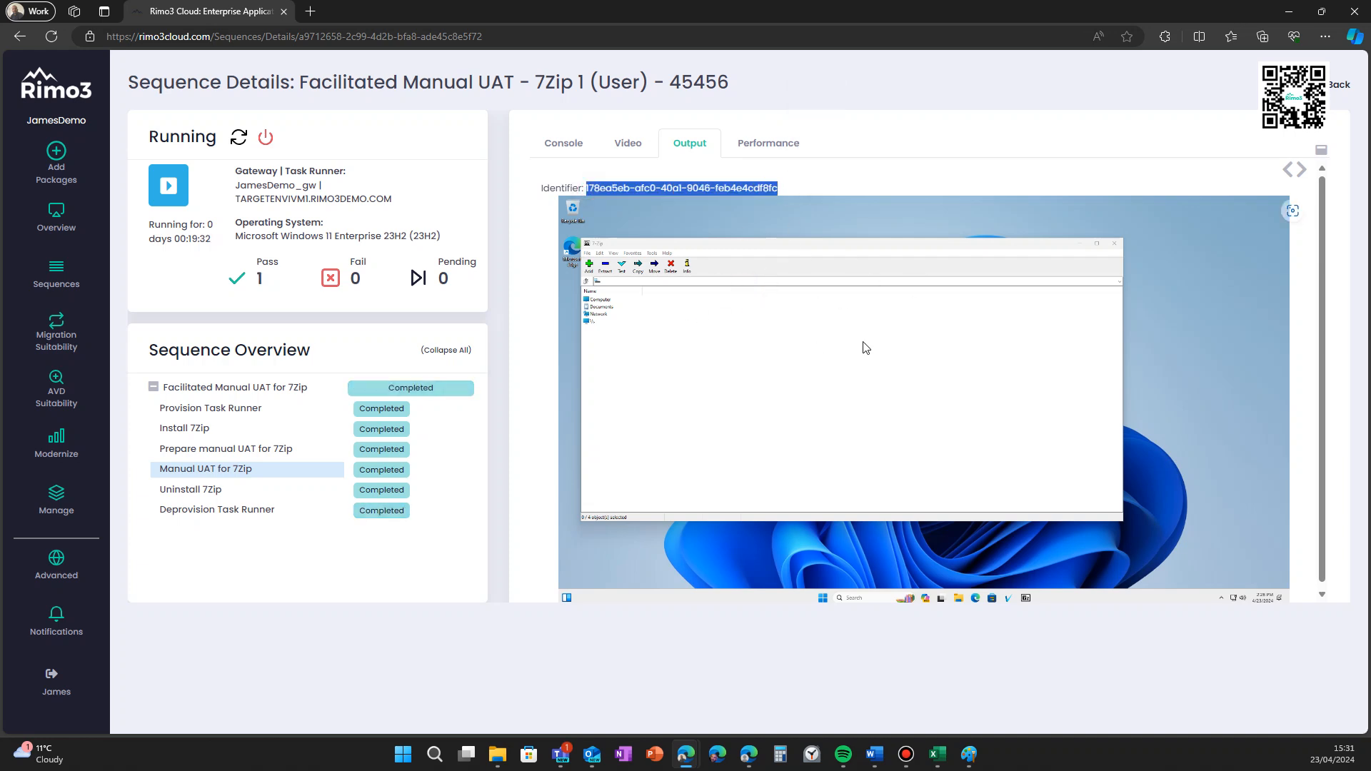
pyautogui.click(1301, 170)
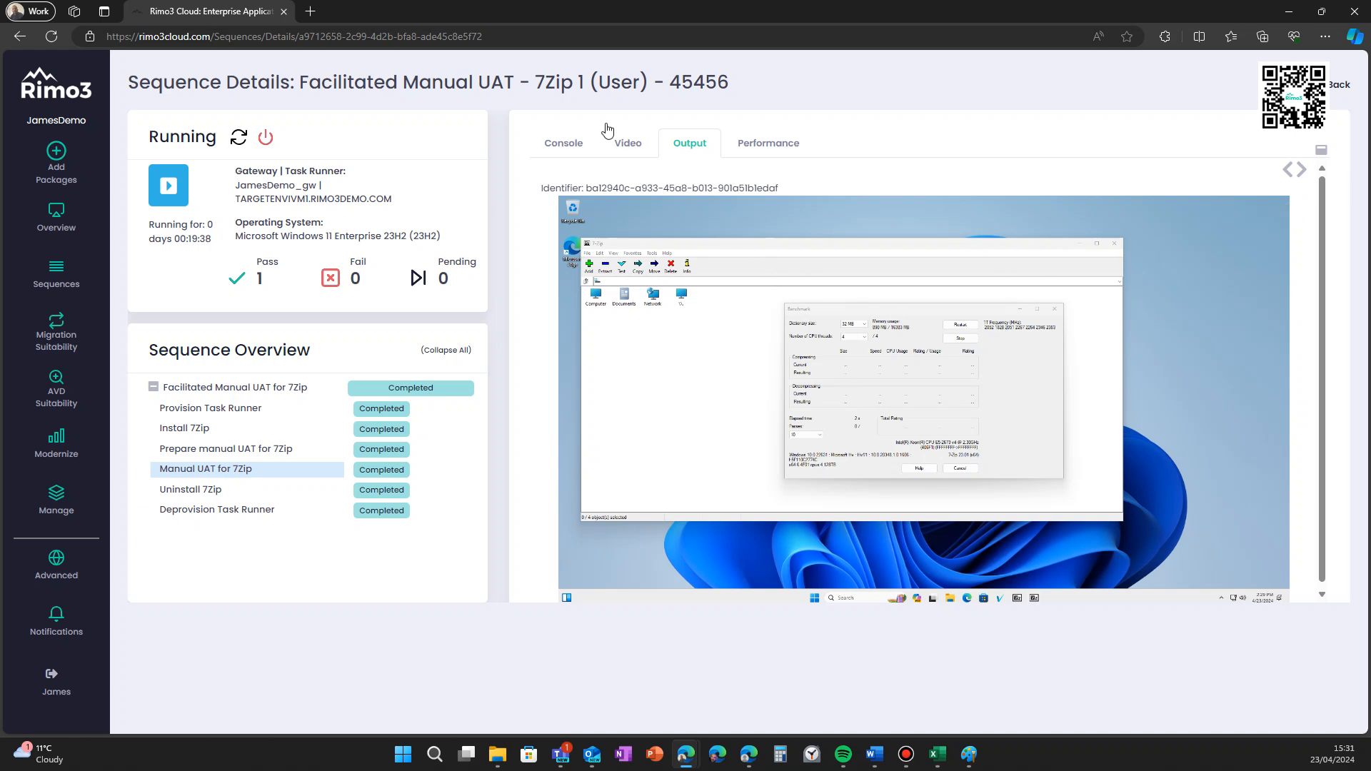
# Play the Manual UAT screen recording, skipping ahead through the 7-Zip testing to the end of the session
pyautogui.click(631, 145)
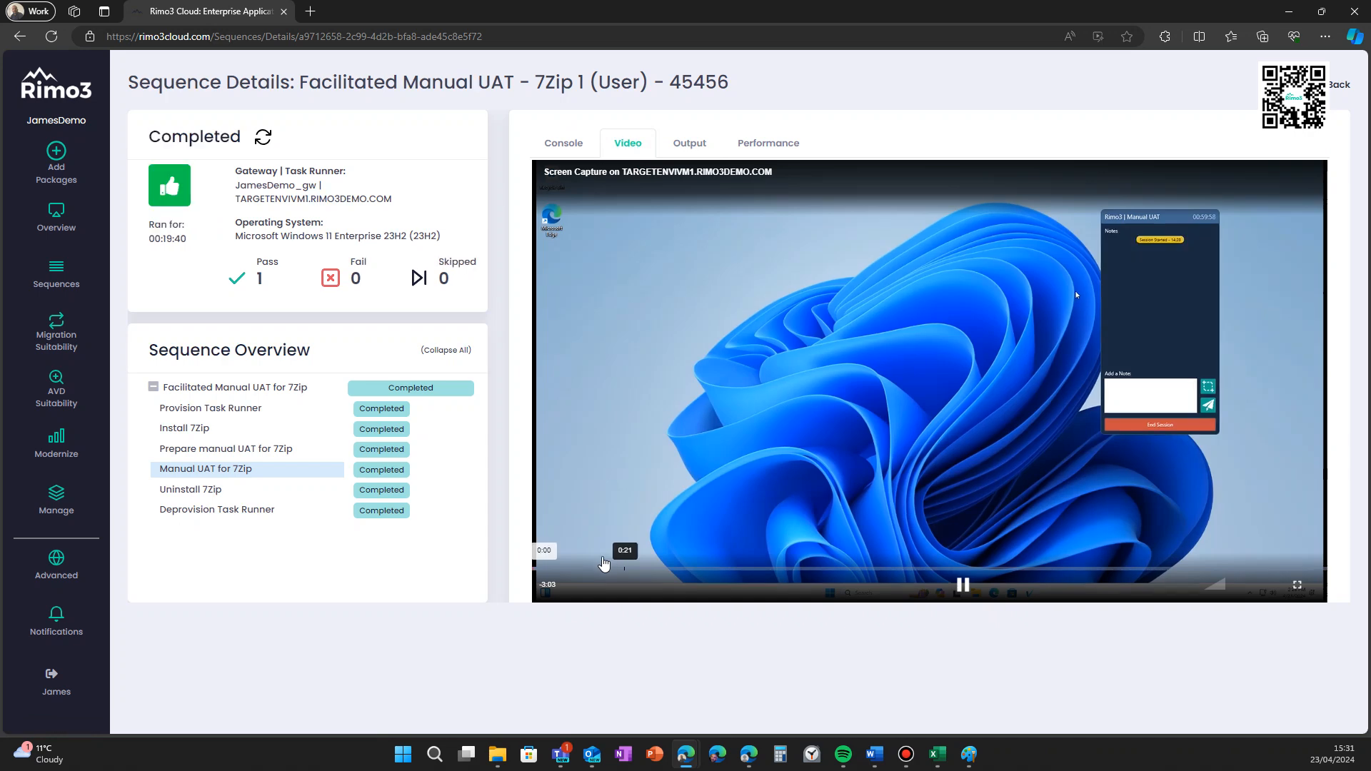
pyautogui.click(595, 568)
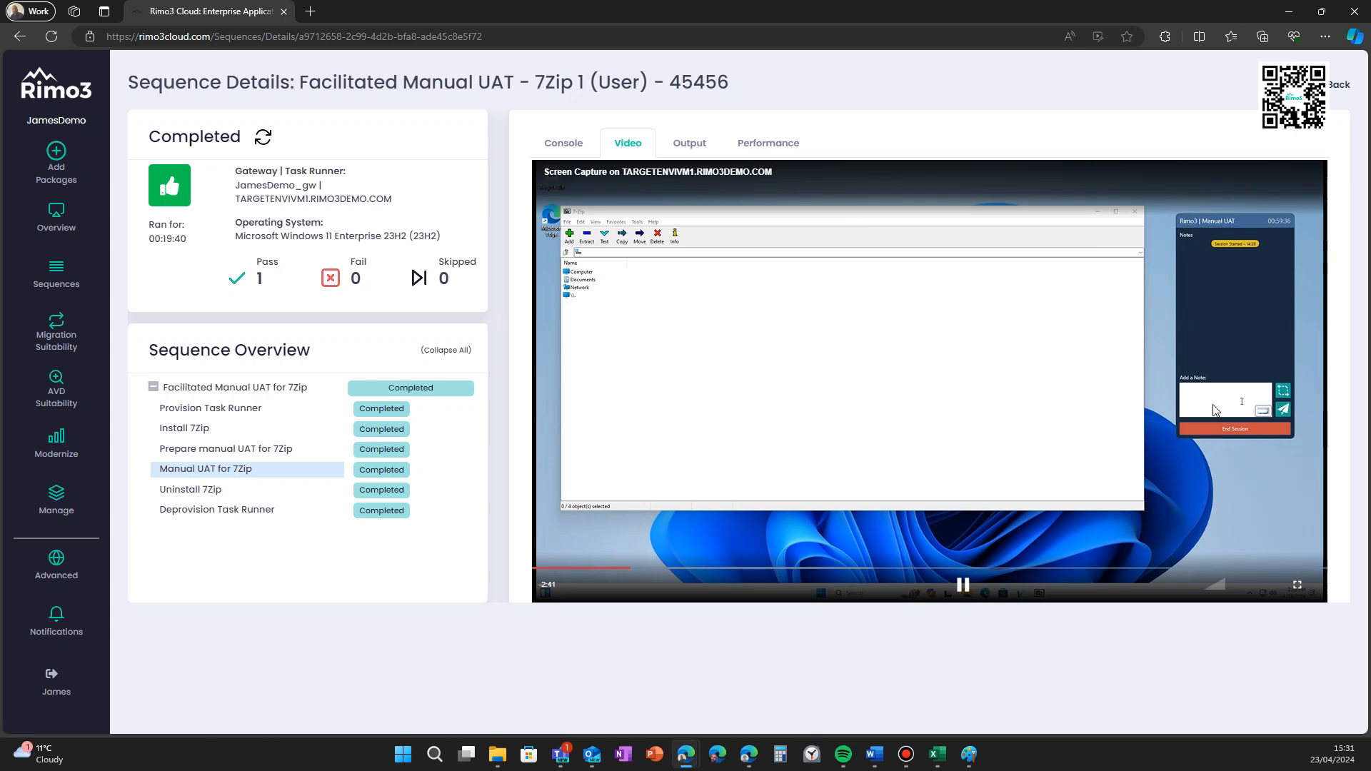
pyautogui.click(928, 567)
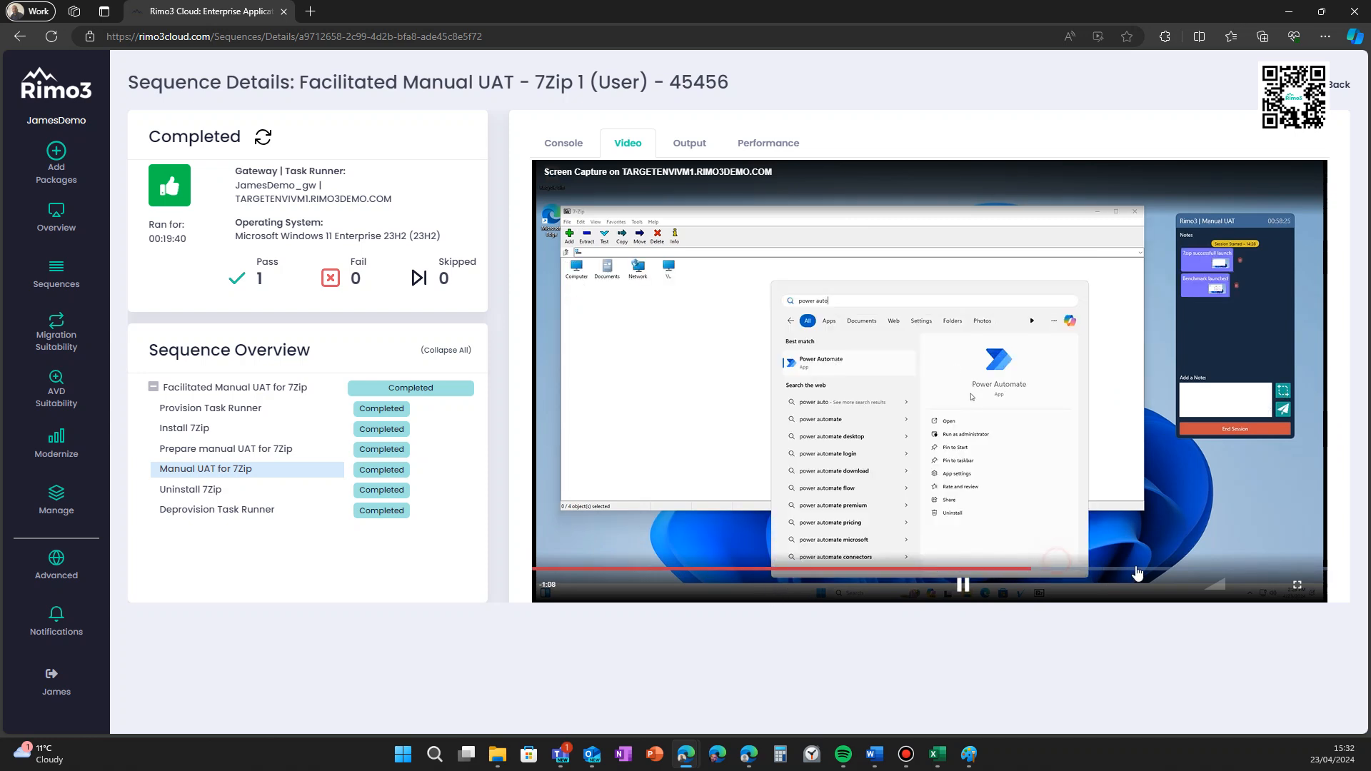
pyautogui.click(1135, 569)
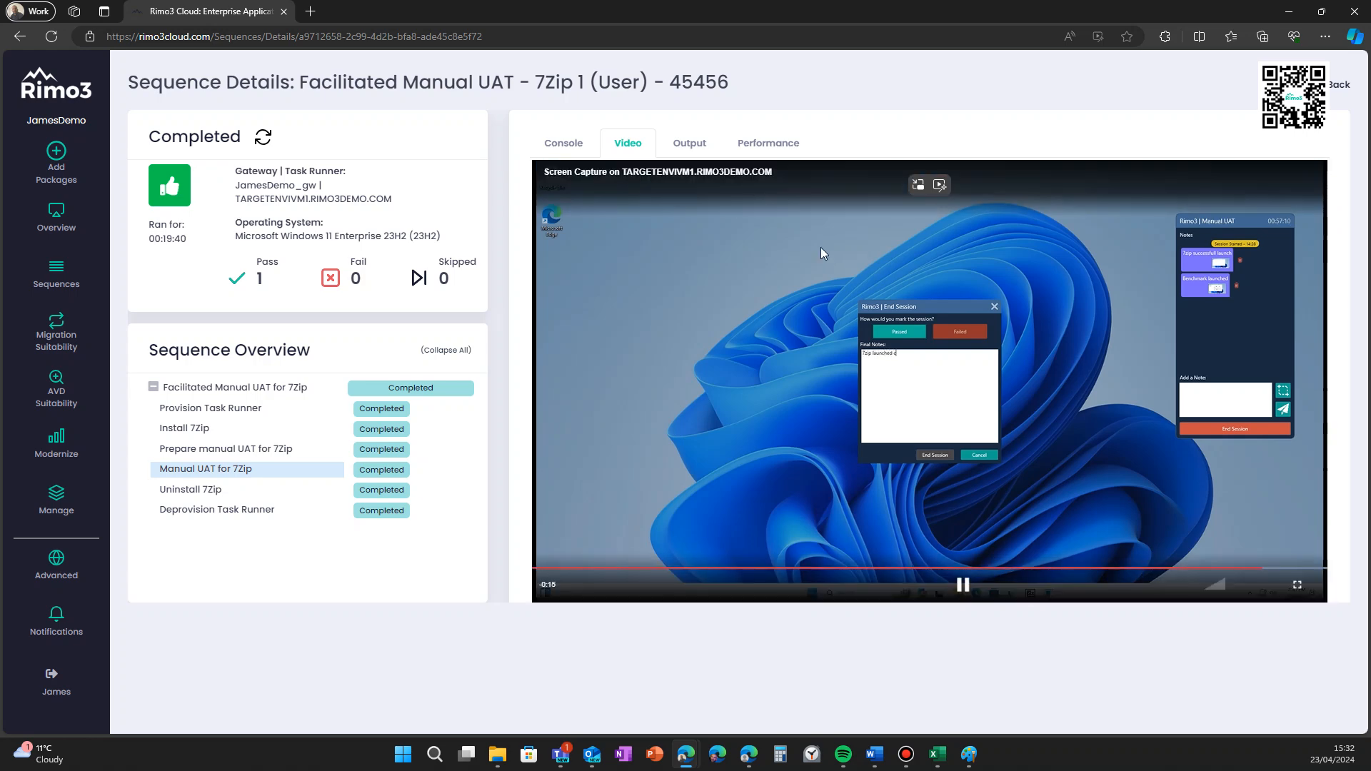
# Review the console logs of the Uninstall 7Zip and Deprovision Task Runner tasks
pyautogui.click(203, 491)
pyautogui.click(564, 143)
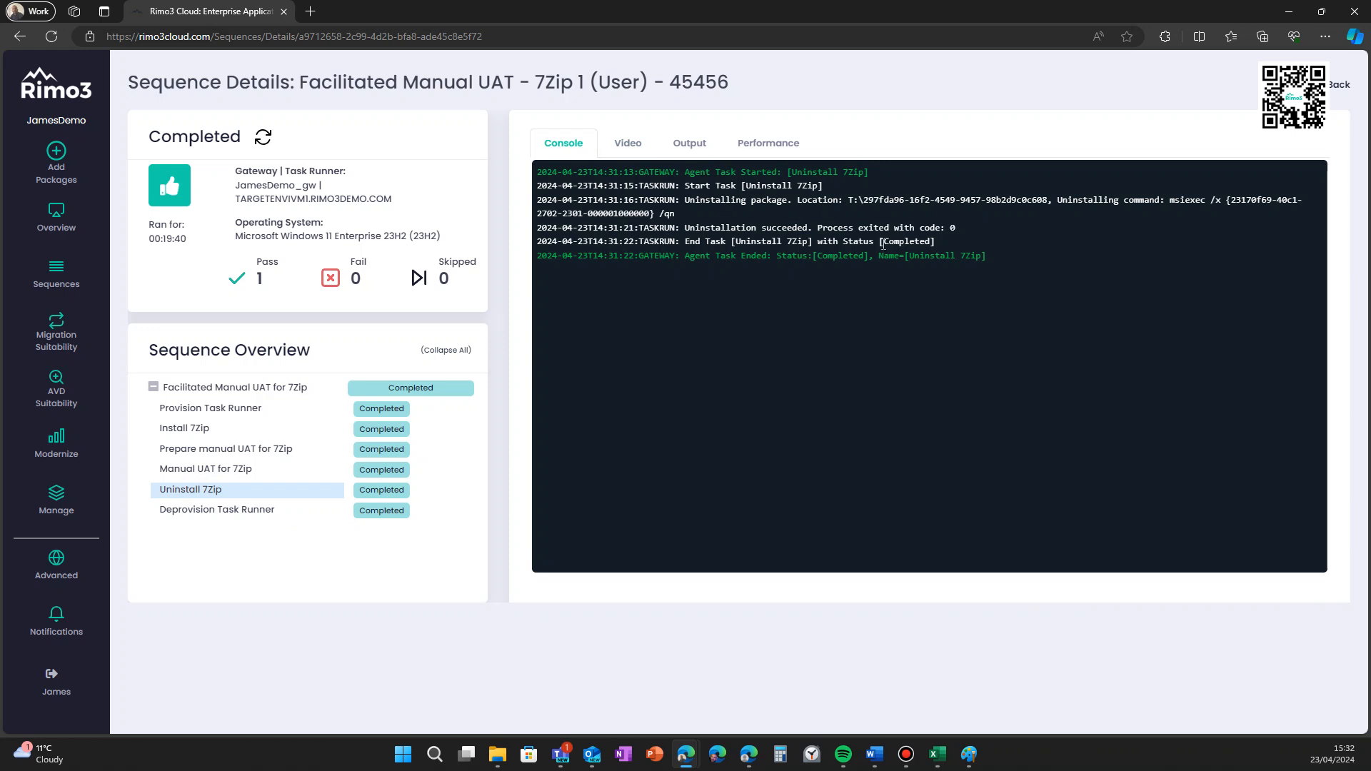
pyautogui.click(243, 509)
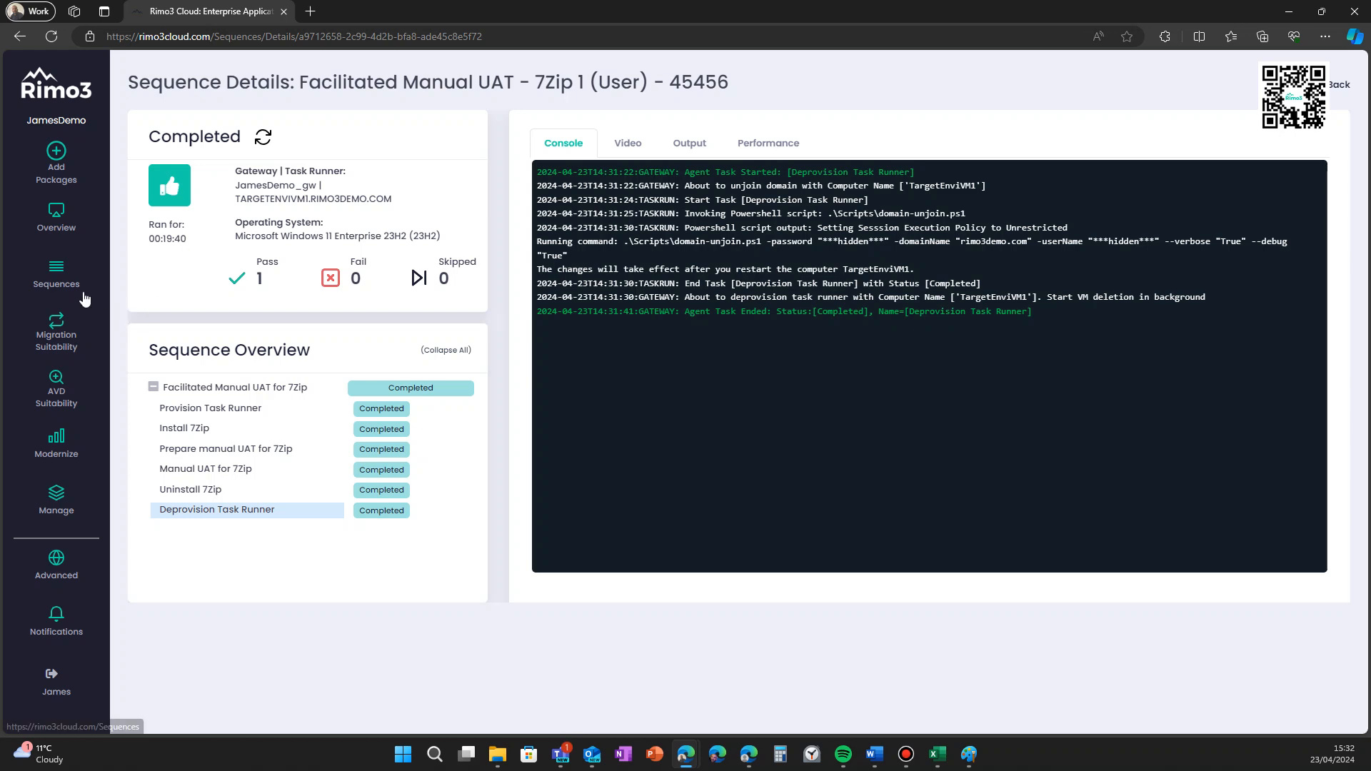
# Open 7Zip's Facilitated Manual UAT result from the Migration Suitability overview
pyautogui.click(62, 350)
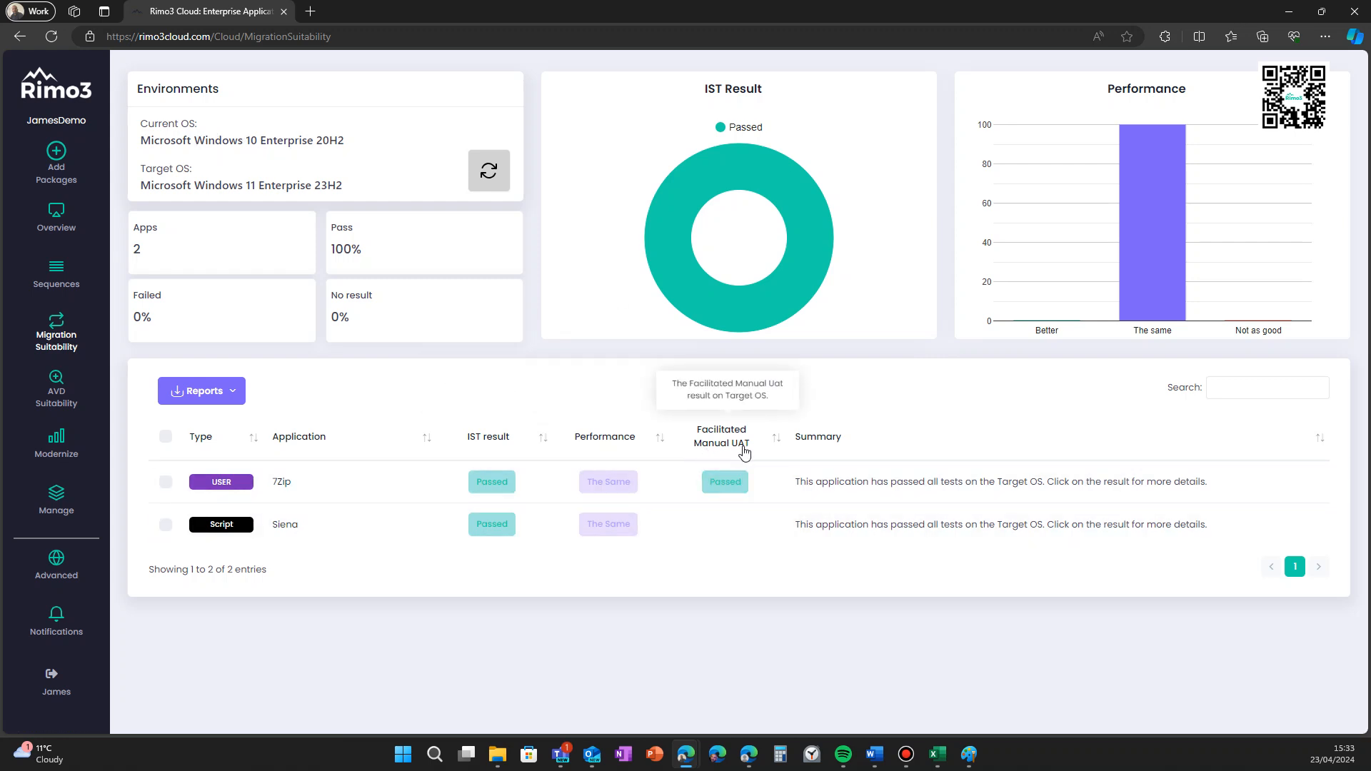
pyautogui.click(723, 483)
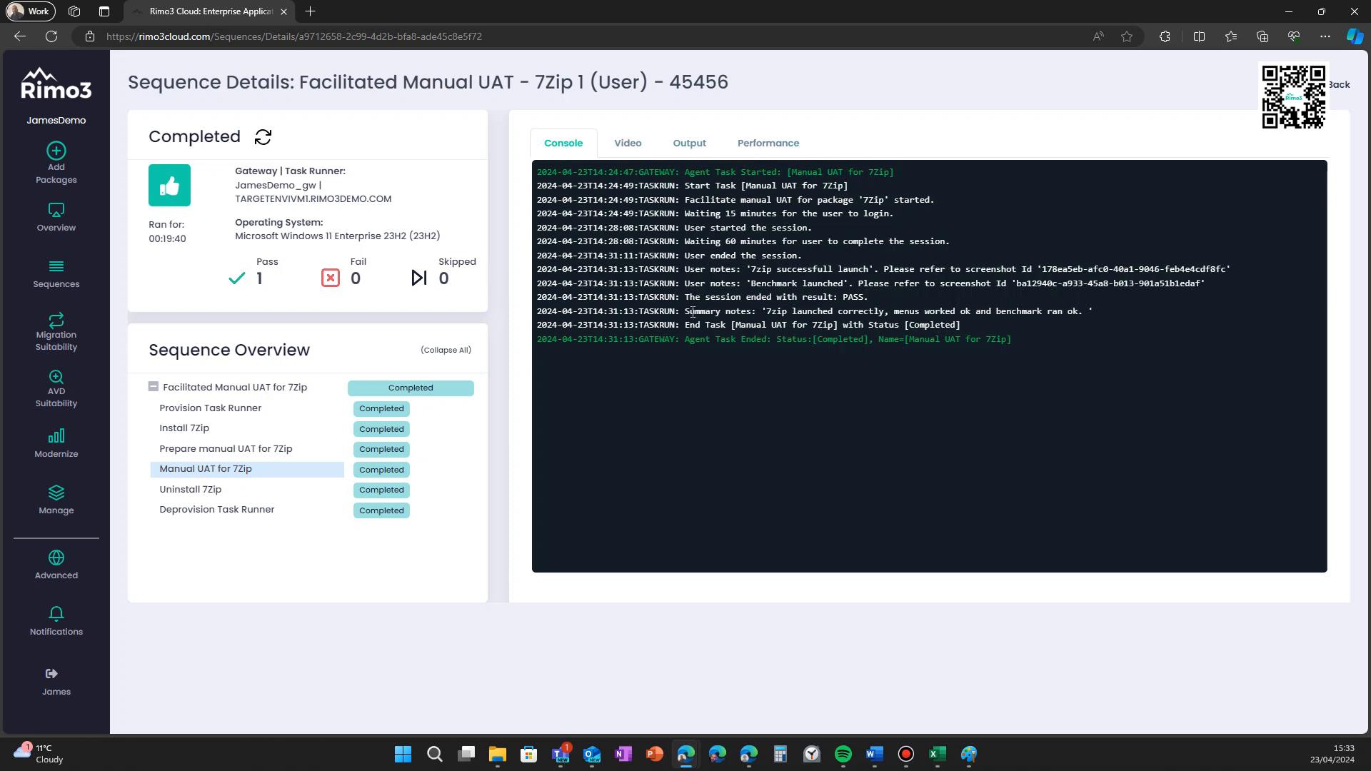
# Highlight the summary notes line in the Manual UAT for 7Zip console log
pyautogui.moveTo(692, 312); pyautogui.dragTo(1253, 318)
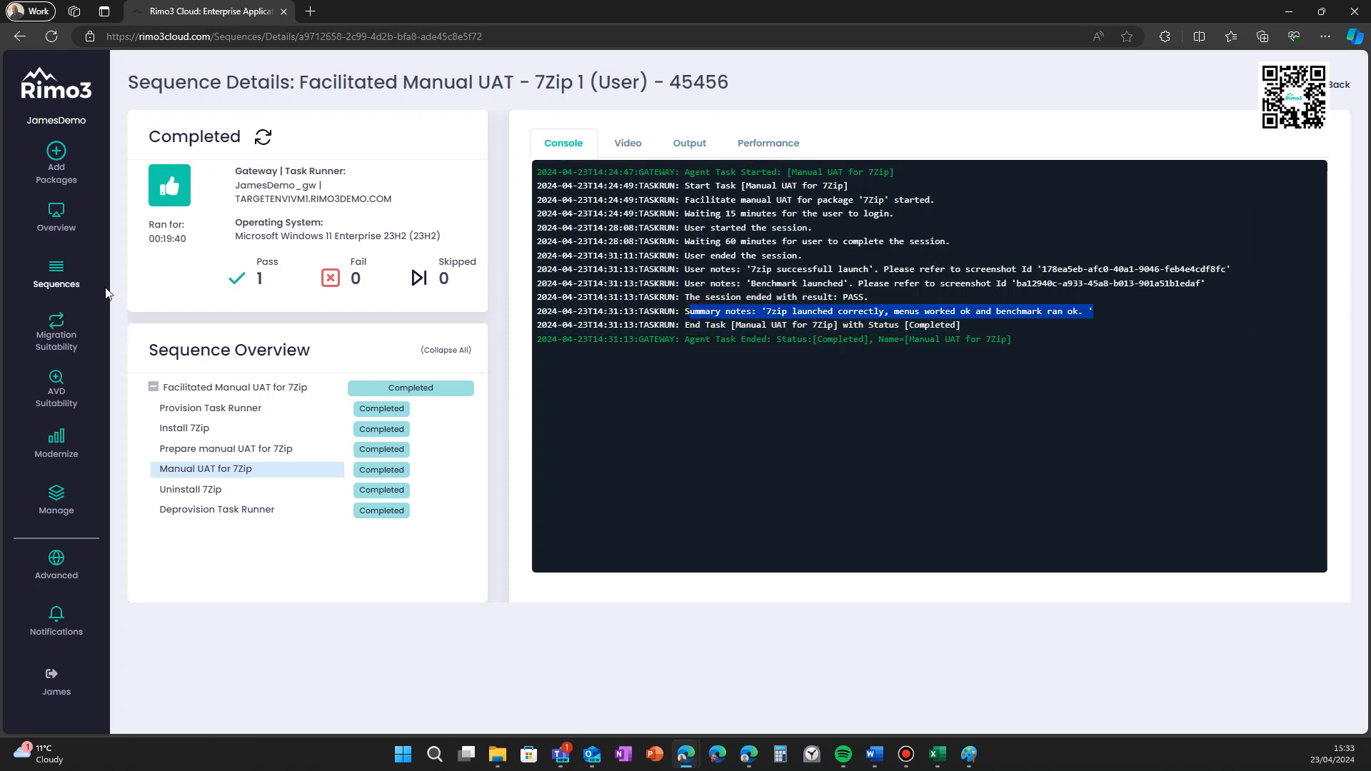
# Export the Migration Suitability report to Excel and open the newly downloaded workbook
pyautogui.click(62, 339)
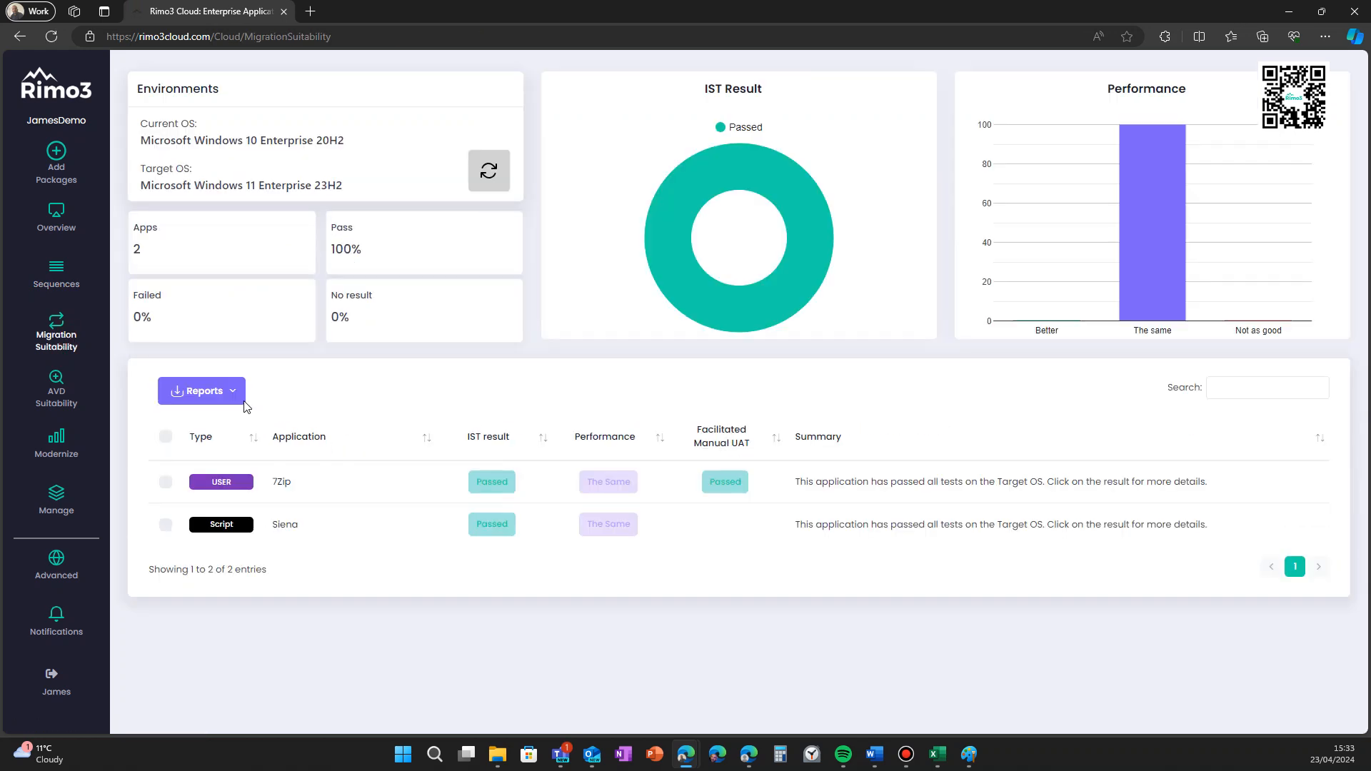
pyautogui.click(244, 401)
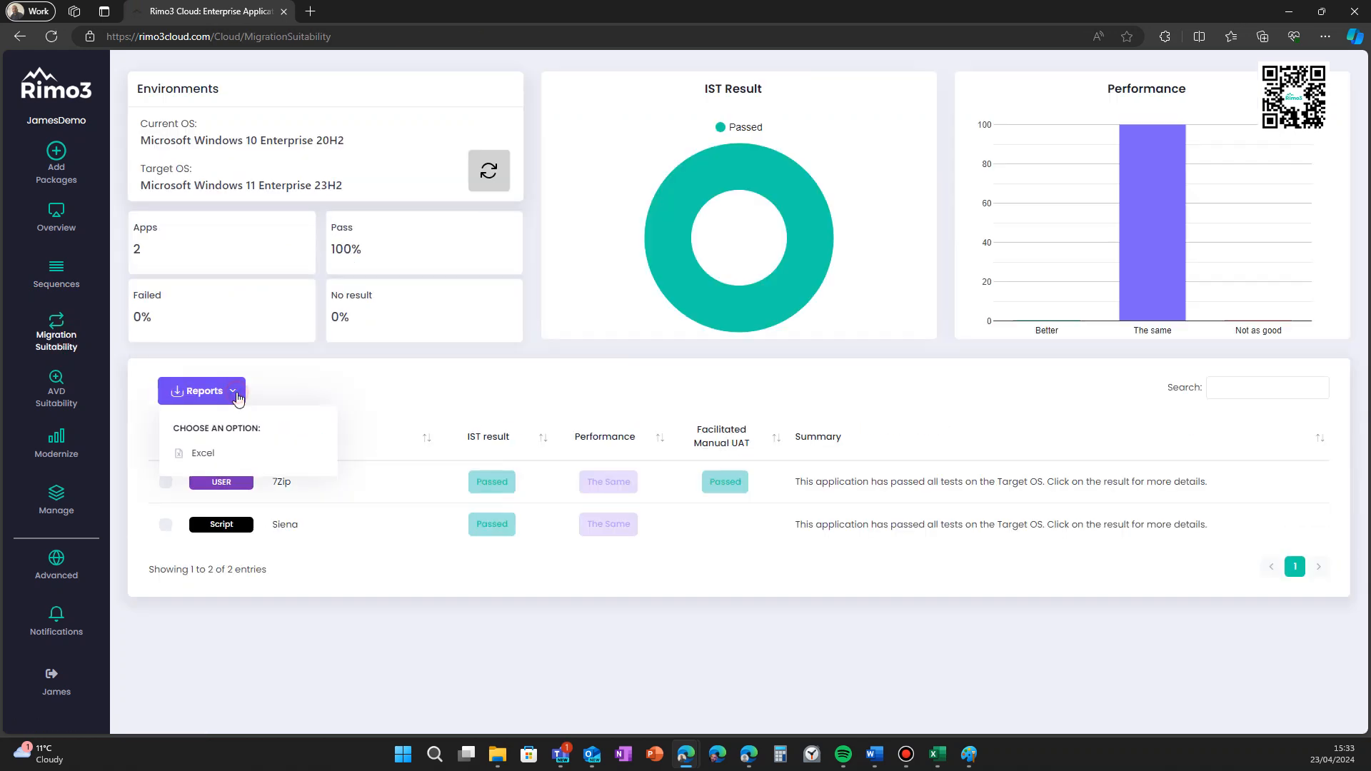
pyautogui.click(206, 451)
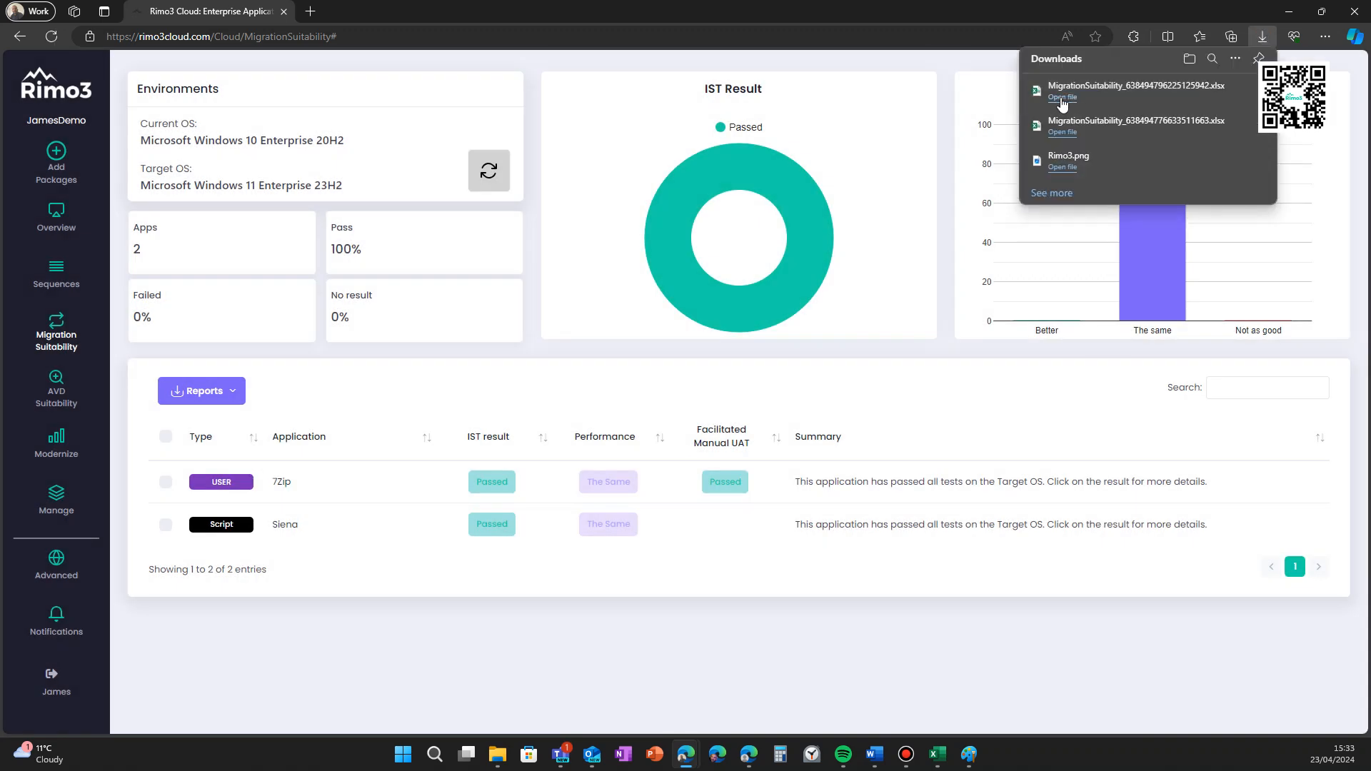
pyautogui.click(1063, 98)
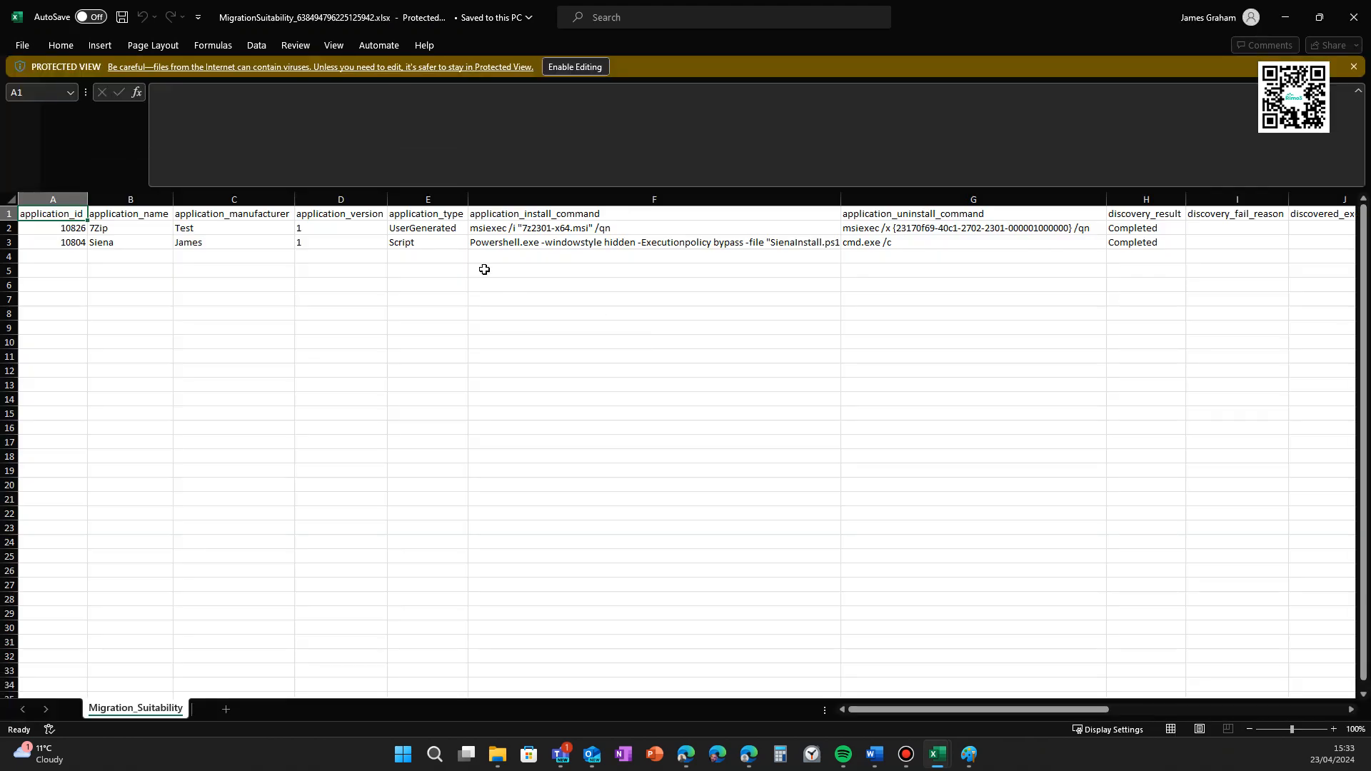
# Examine 7Zip's row in the report, from the application details and install commands through to the discovery results
pyautogui.click(456, 232)
pyautogui.press('Left')
pyautogui.press('Left')
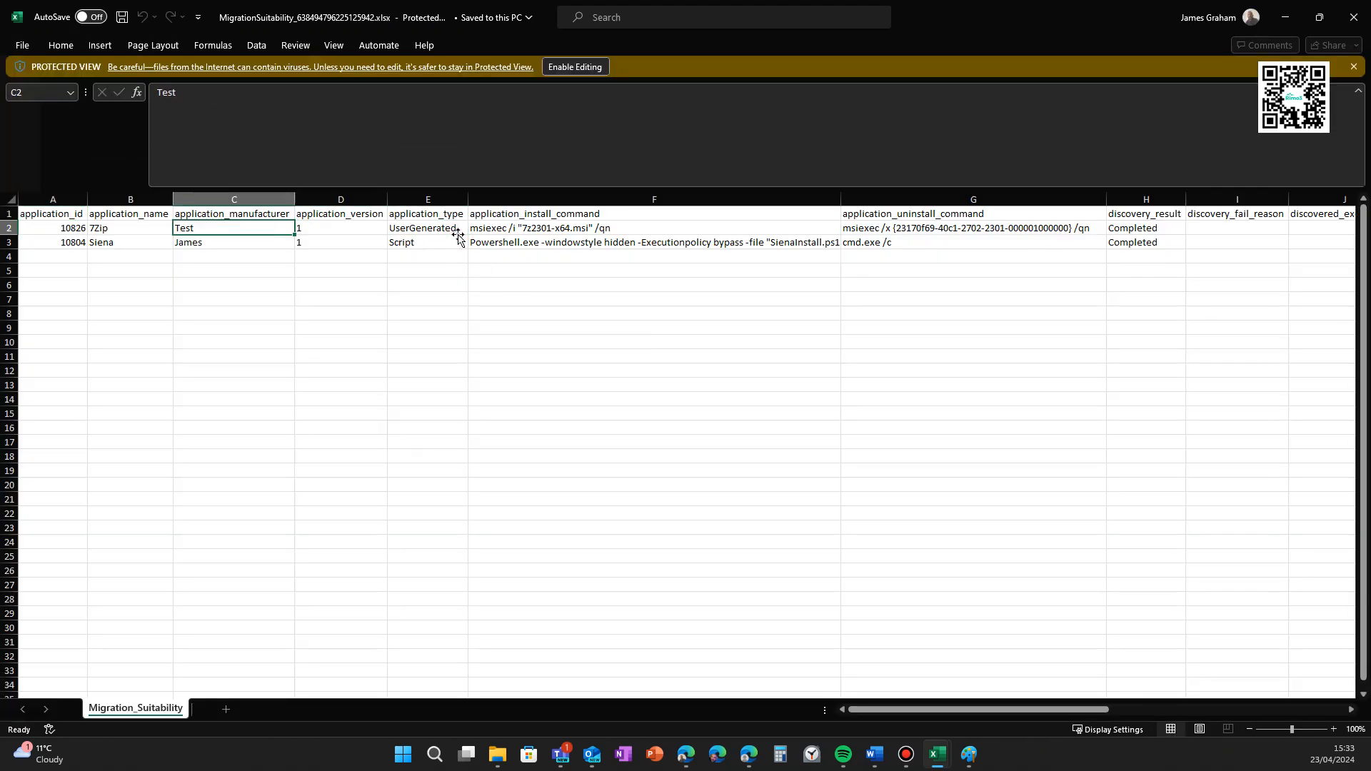
pyautogui.press('Right')
pyautogui.press('Right')
pyautogui.press('Right')
pyautogui.press('Right')
pyautogui.press('Right')
pyautogui.press('Right')
pyautogui.press('Left')
pyautogui.press('Right')
pyautogui.press('Right')
pyautogui.press('Right')
pyautogui.press('Right')
pyautogui.press('Right')
pyautogui.press('Right')
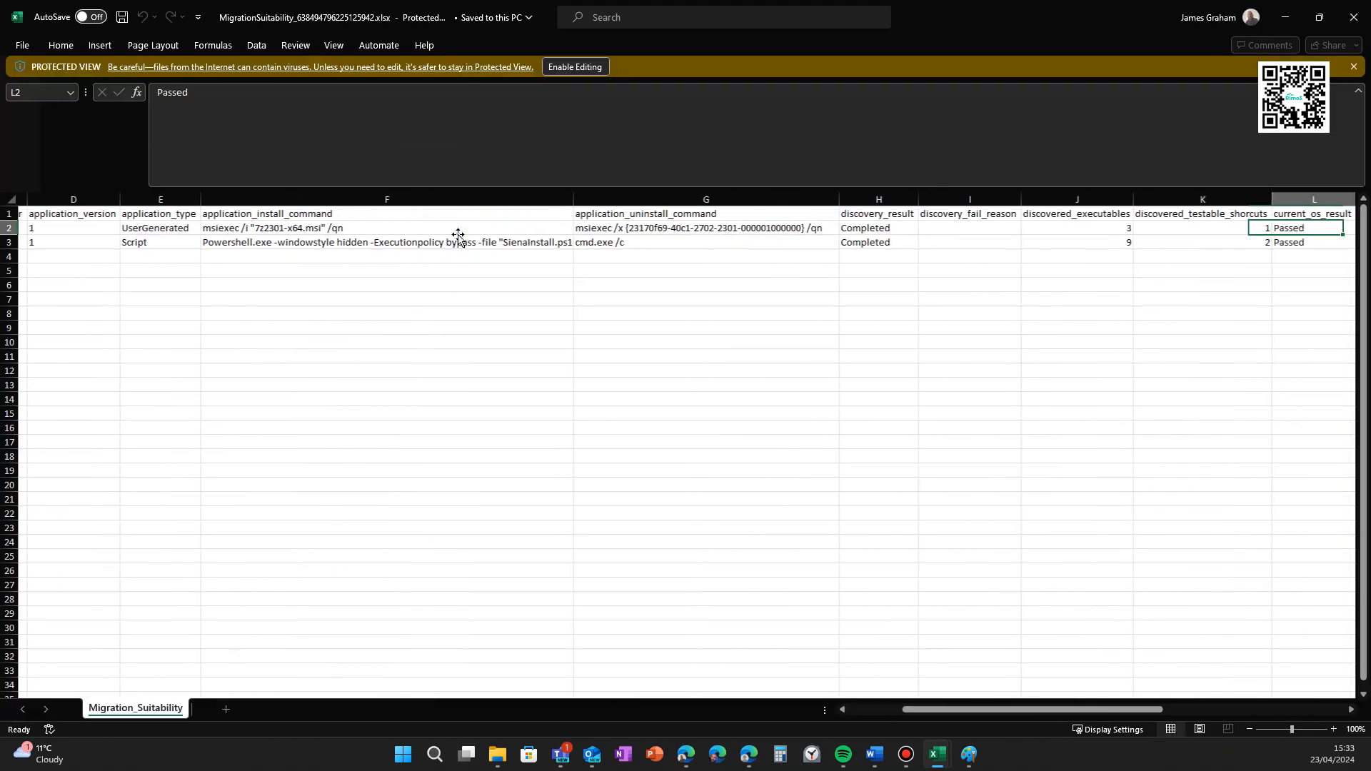
# Examine 7Zip's current OS, target OS and performance results in the report
pyautogui.press('Left')
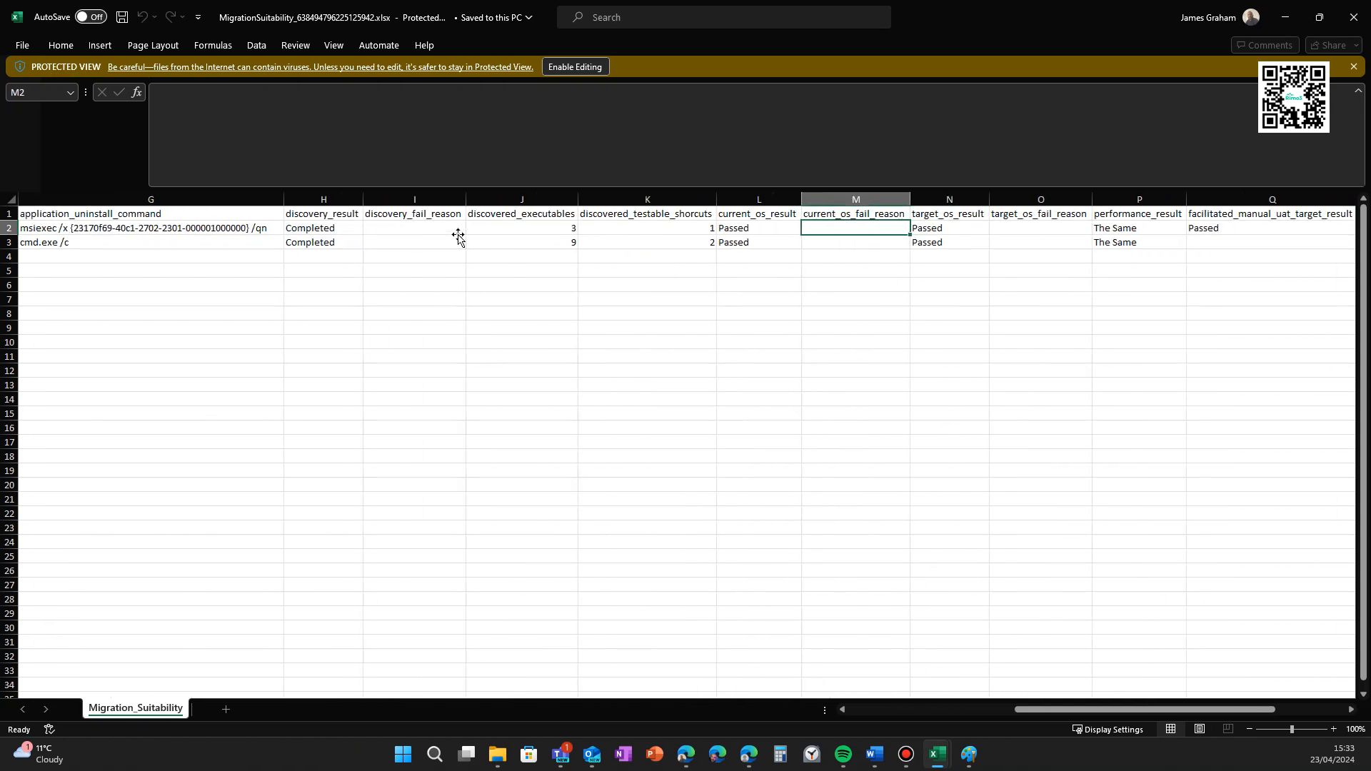
pyautogui.press('Right')
pyautogui.press('Left')
pyautogui.press('Left')
pyautogui.press('Left')
pyautogui.press('Right')
pyautogui.press('Right')
pyautogui.press('Right')
pyautogui.press('Right')
pyautogui.press('Right')
pyautogui.press('Right')
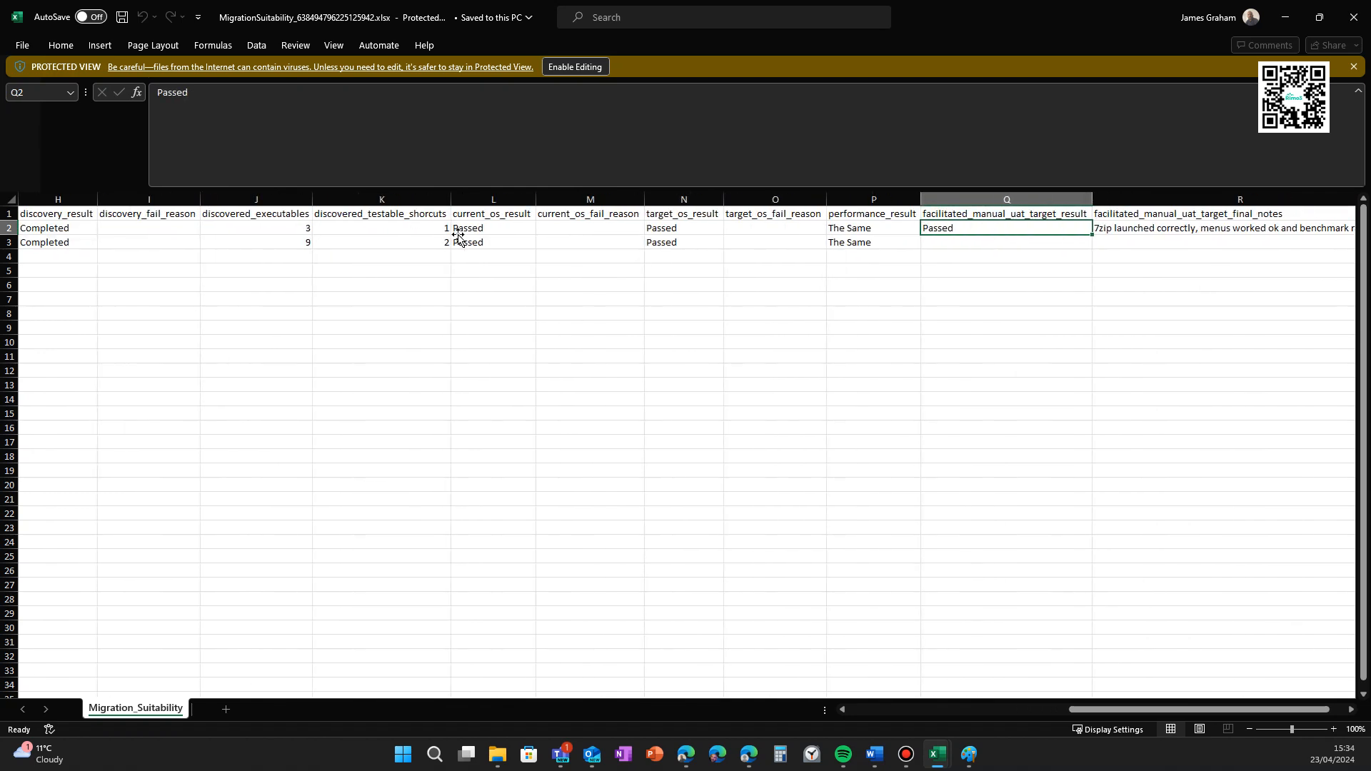
# Read 7Zip's facilitated manual UAT result and final notes, close the report and dismiss the browser's downloads list
pyautogui.press('Left')
pyautogui.press('Right')
pyautogui.press('Up')
pyautogui.press('Down')
pyautogui.press('Right')
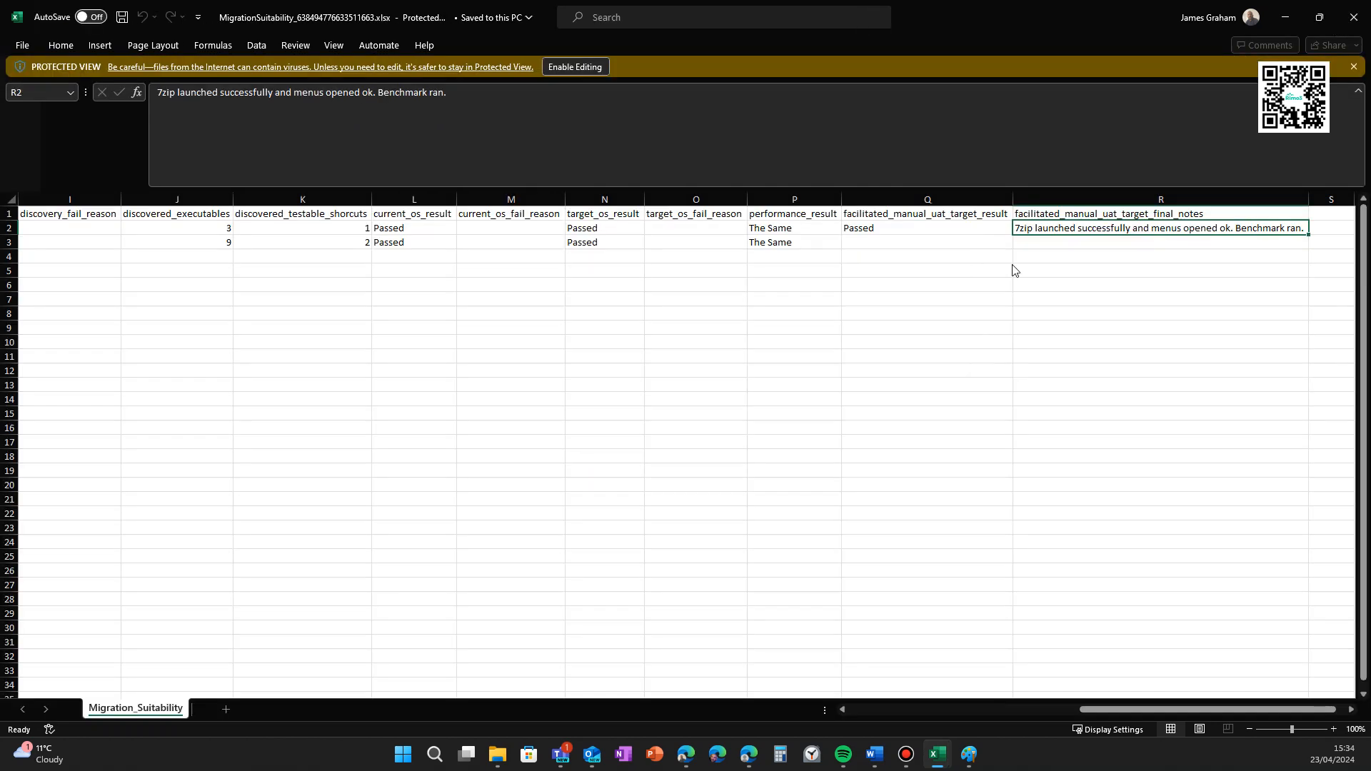
pyautogui.click(1353, 17)
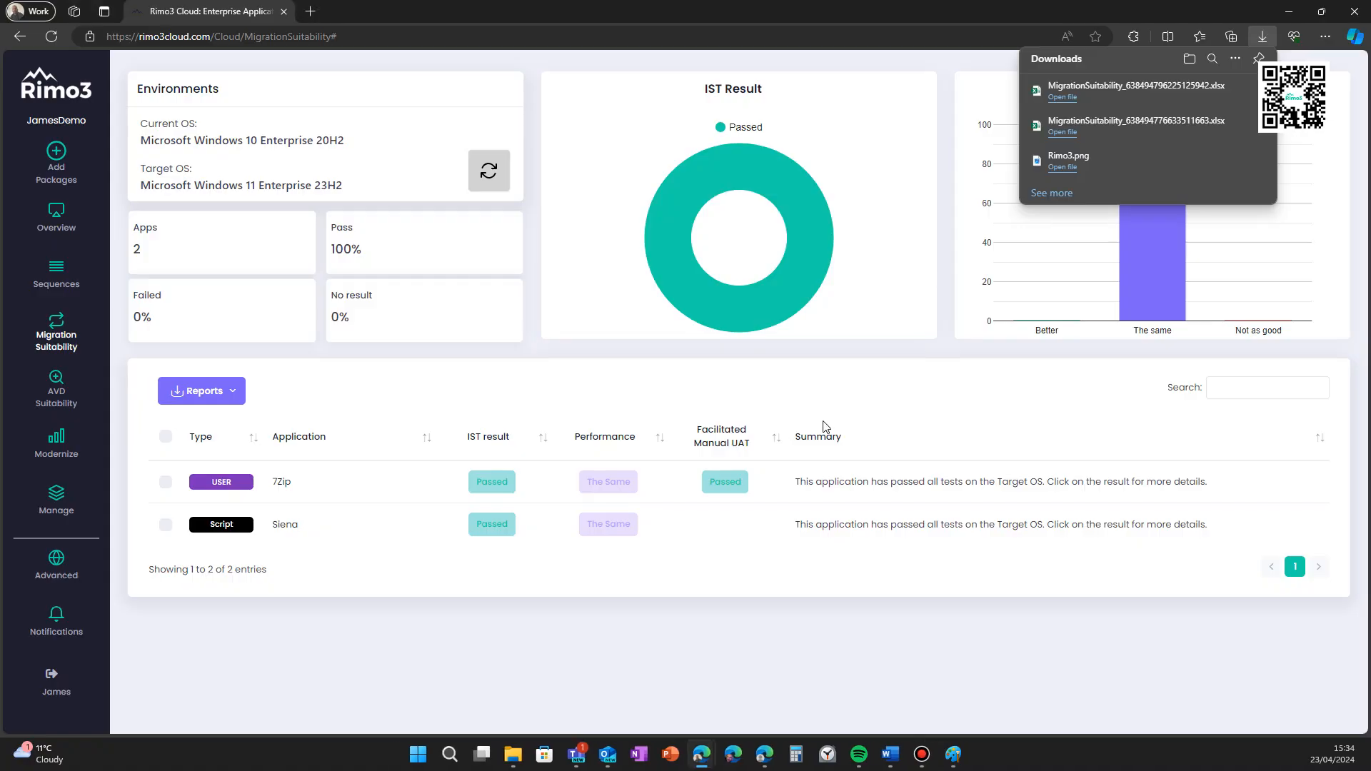
pyautogui.click(971, 400)
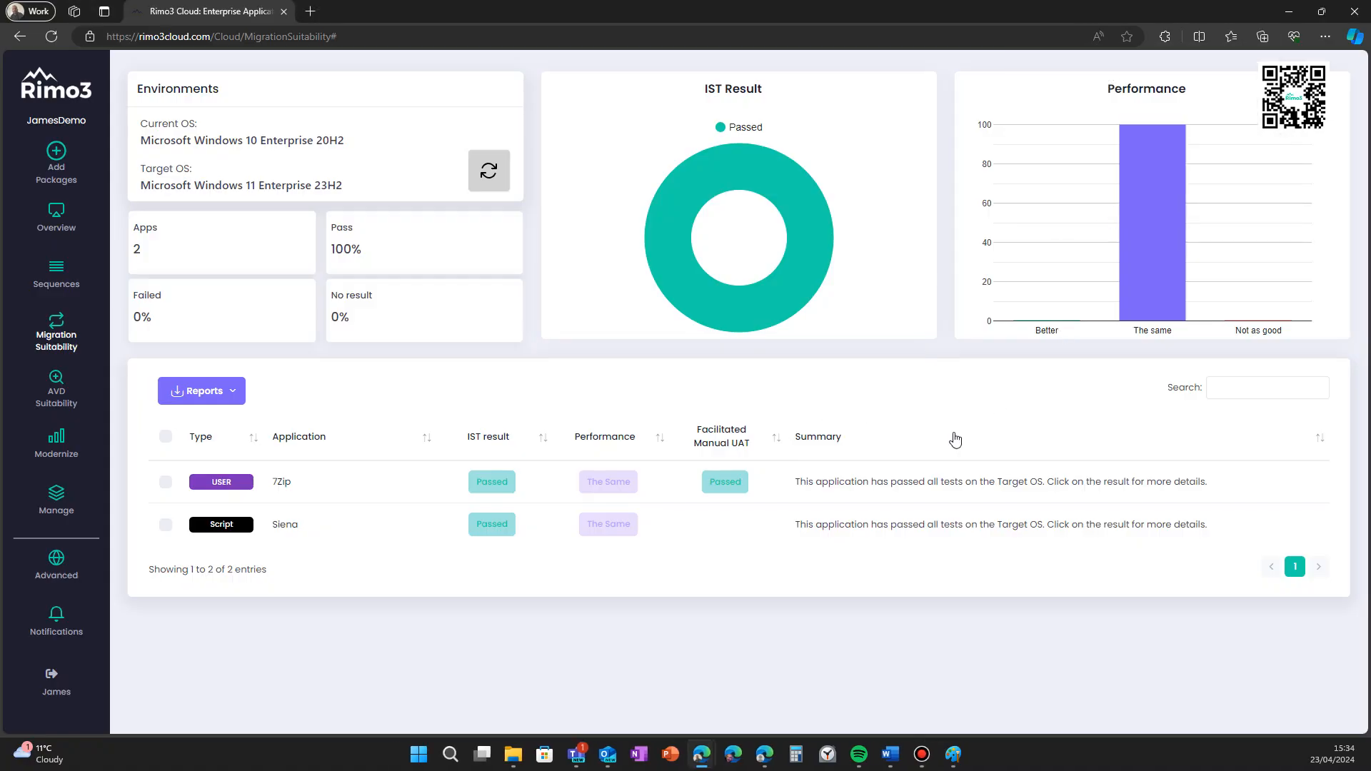